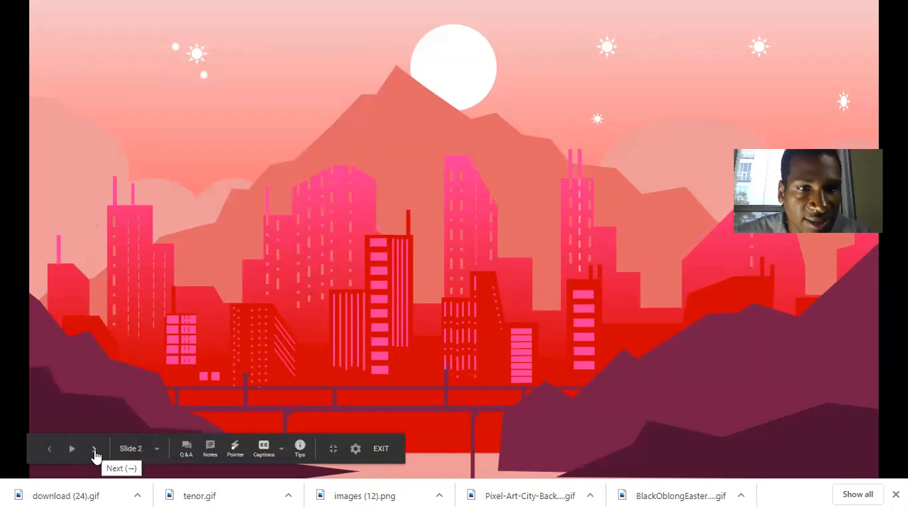
Step: Advance through the animated red city slideshow from slide 2 to slide 12, and exit the presentation
{"action": "left_click", "coordinate": [96, 455]}
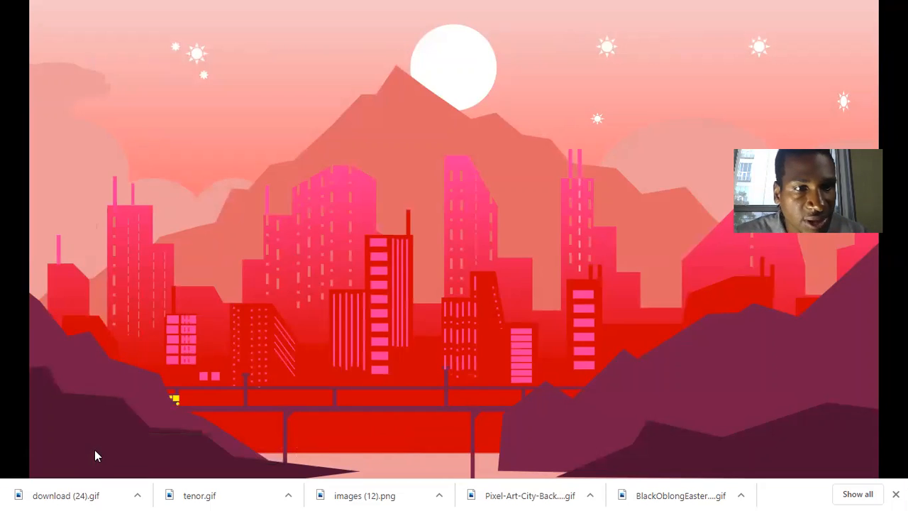
{"action": "left_click", "coordinate": [96, 449]}
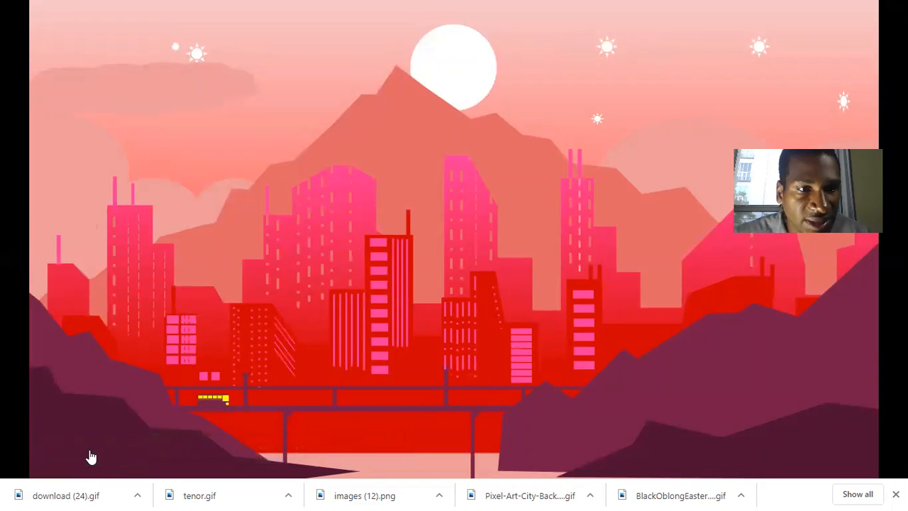
{"action": "left_click", "coordinate": [93, 452]}
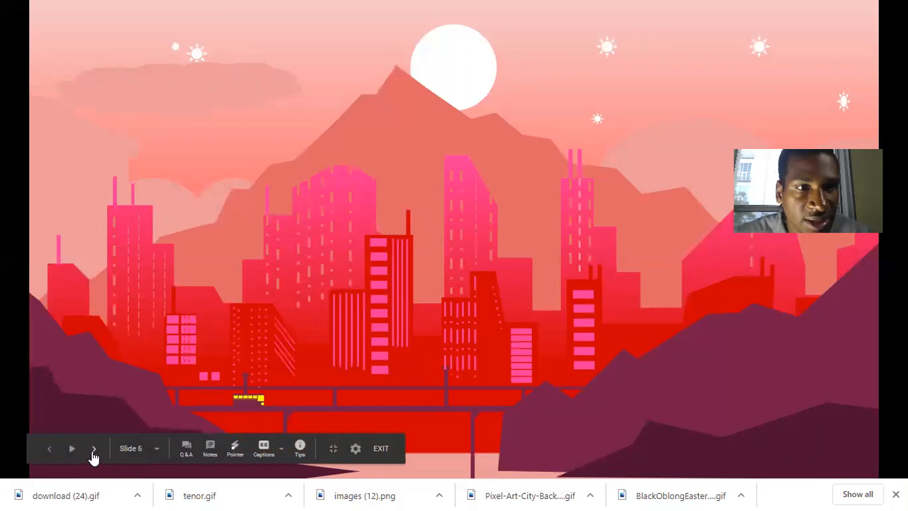
{"action": "left_click", "coordinate": [93, 455]}
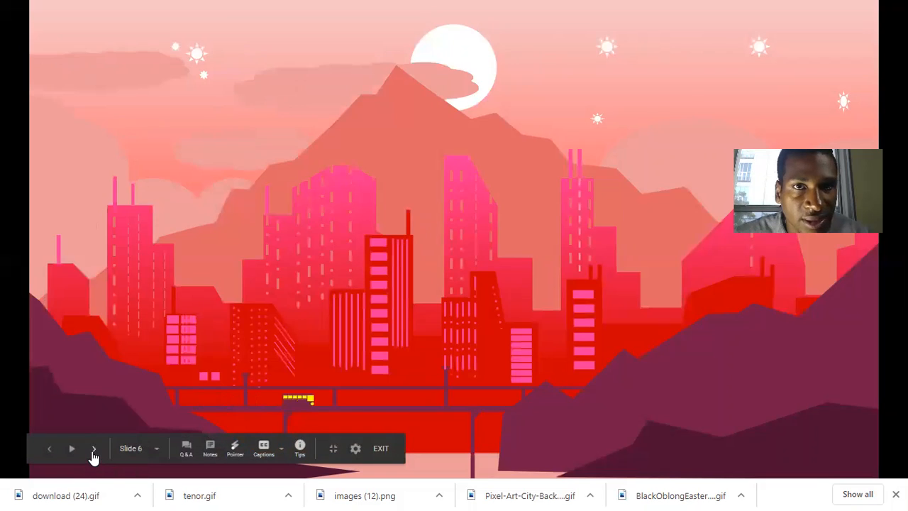
{"action": "left_click", "coordinate": [93, 454]}
{"action": "left_click", "coordinate": [92, 454]}
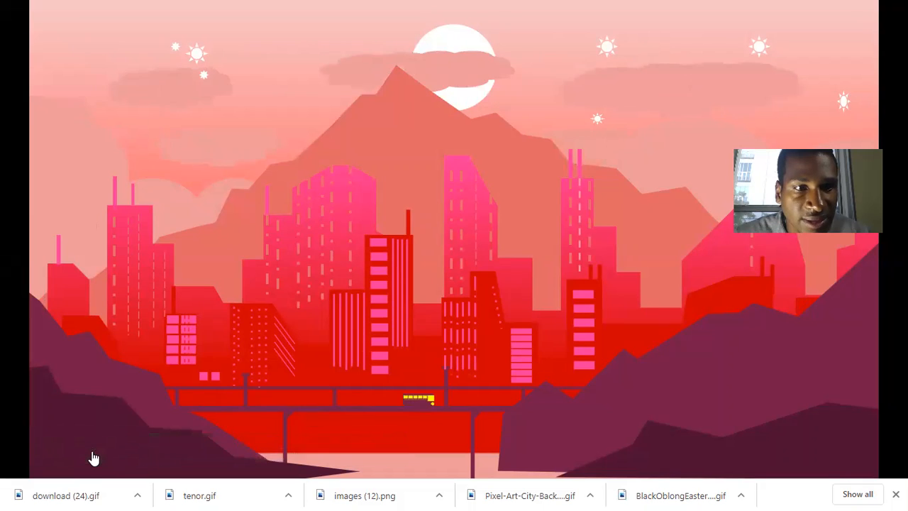
{"action": "left_click", "coordinate": [96, 453]}
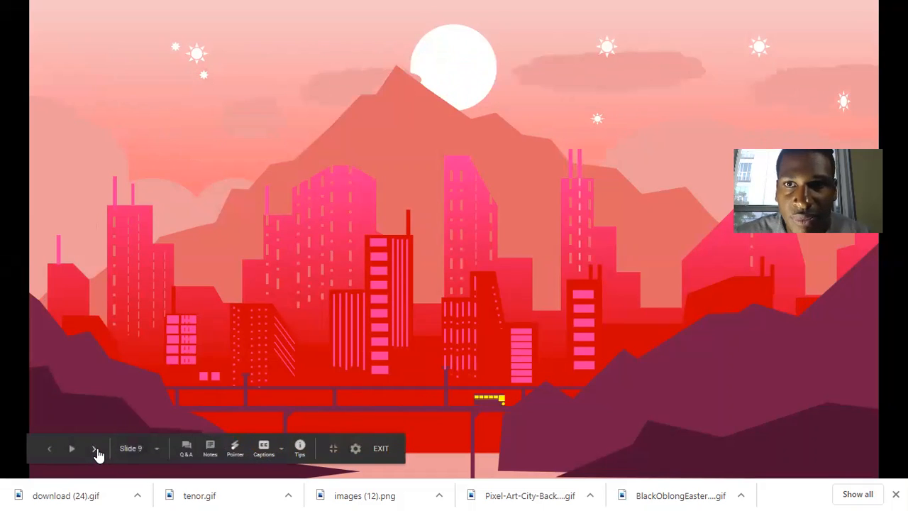
{"action": "left_click", "coordinate": [96, 452]}
{"action": "left_click", "coordinate": [97, 453]}
{"action": "left_click", "coordinate": [97, 453]}
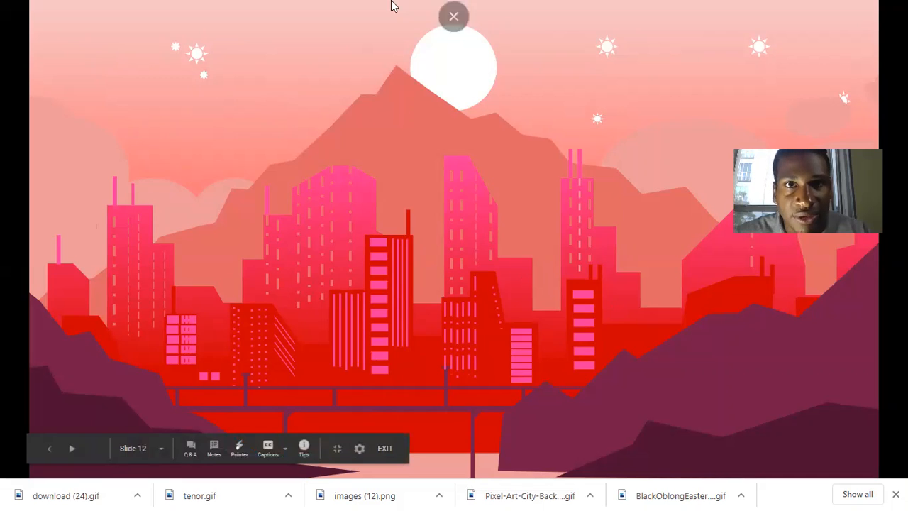
{"action": "left_click", "coordinate": [454, 42]}
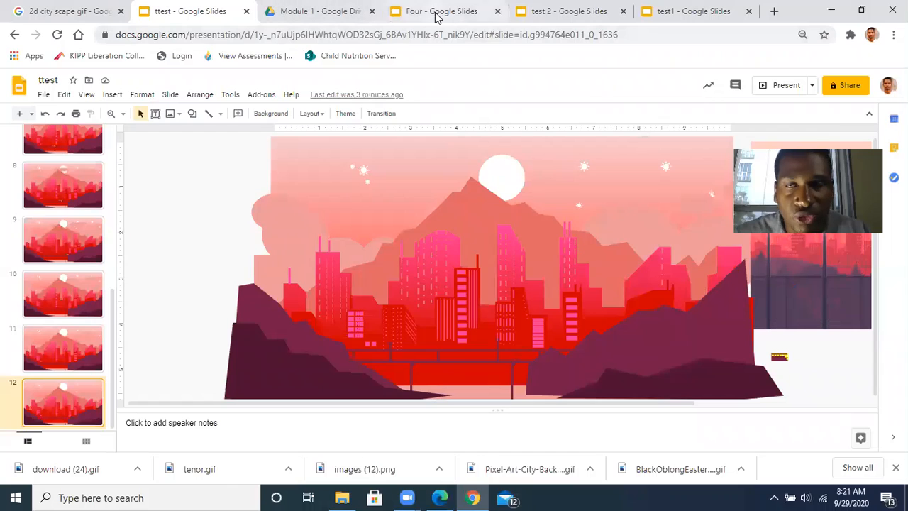
Step: Switch to the test 2 presentation and open slide 4 with the gray skyline on a blue sky
{"action": "left_click", "coordinate": [556, 13]}
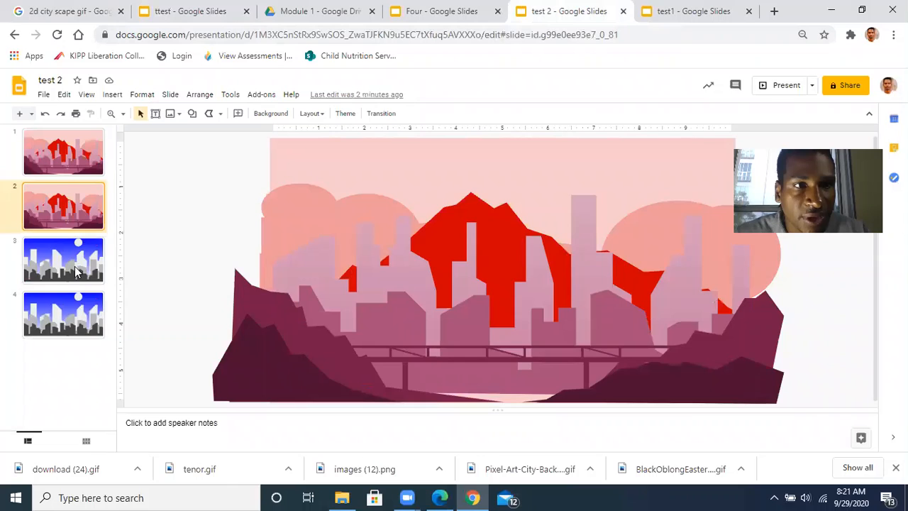
{"action": "left_click", "coordinate": [62, 324]}
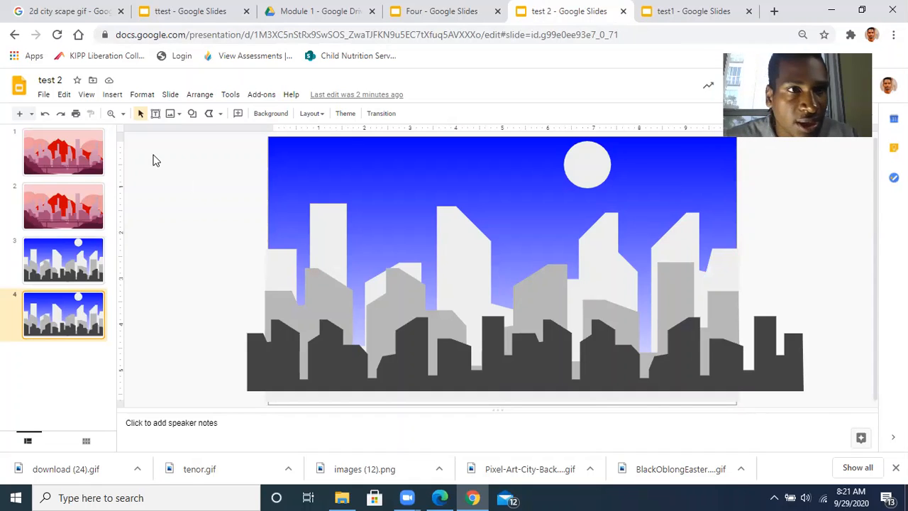
{"action": "left_click", "coordinate": [111, 114]}
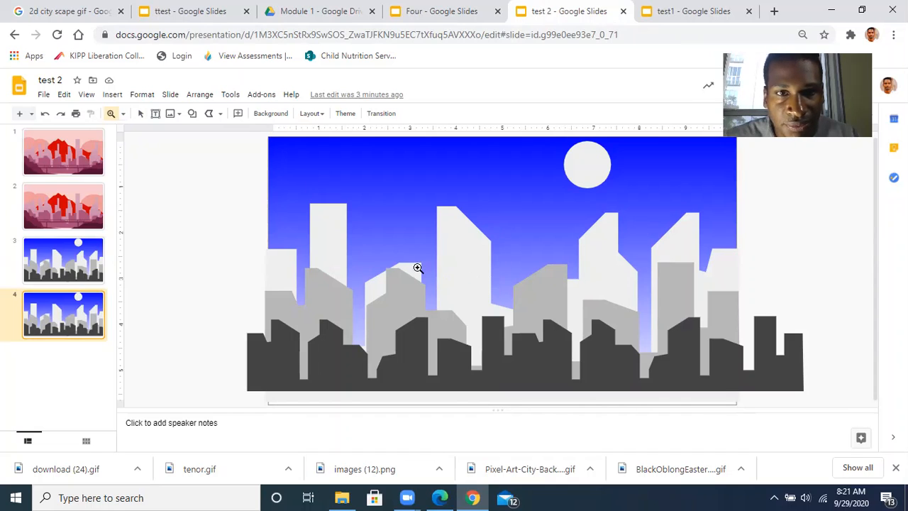
{"action": "left_click", "coordinate": [466, 278]}
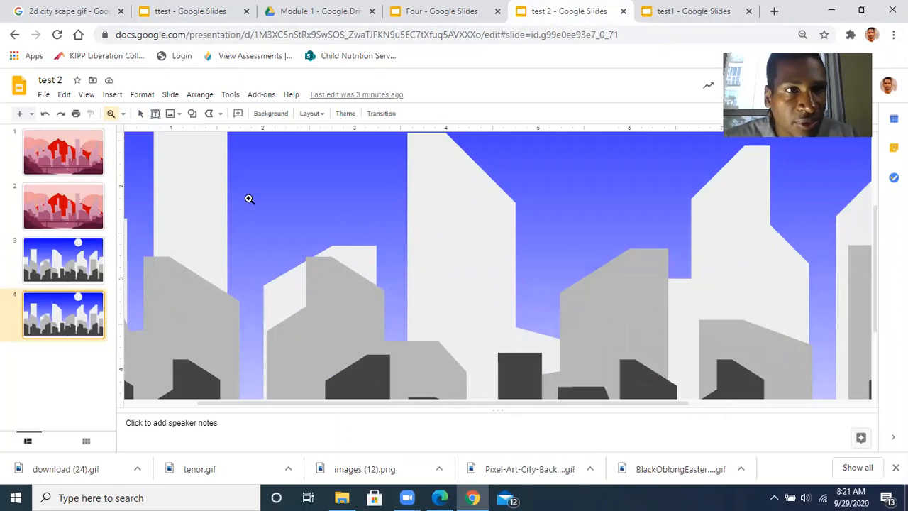
{"action": "left_click", "coordinate": [112, 117]}
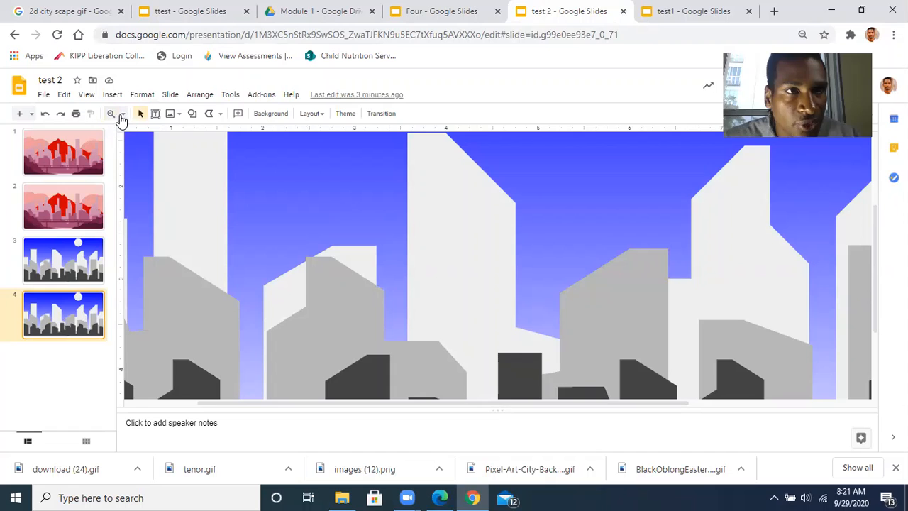
{"action": "left_click", "coordinate": [122, 115]}
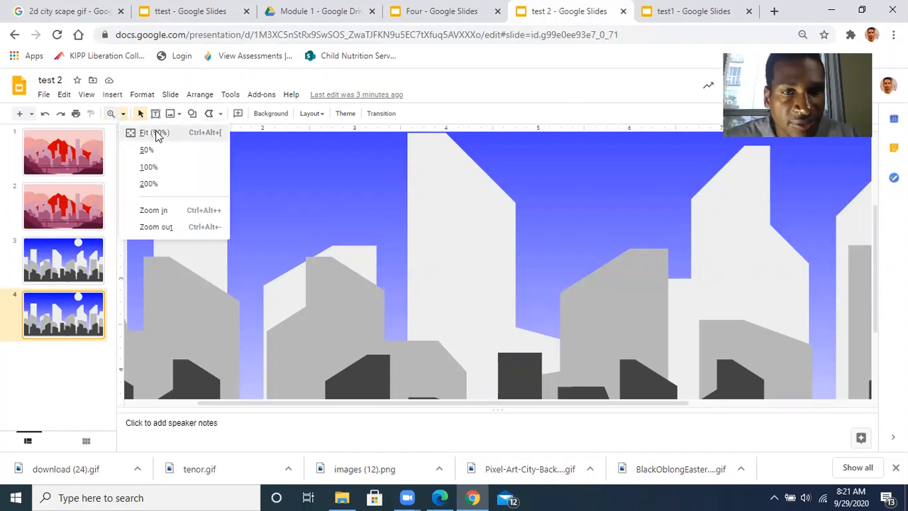
{"action": "left_click", "coordinate": [154, 133]}
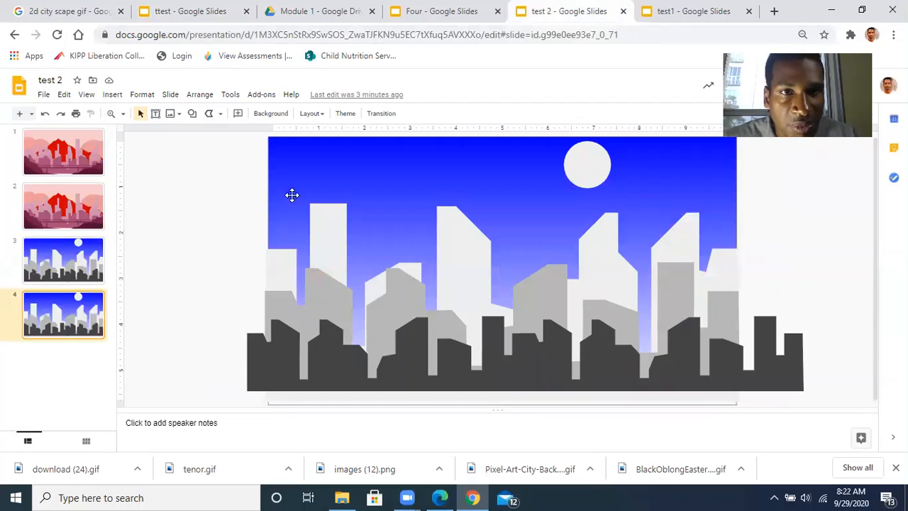
Step: Move the light-gray back row of buildings straight up, about one inch higher, and deselect it
{"action": "left_click", "coordinate": [327, 228]}
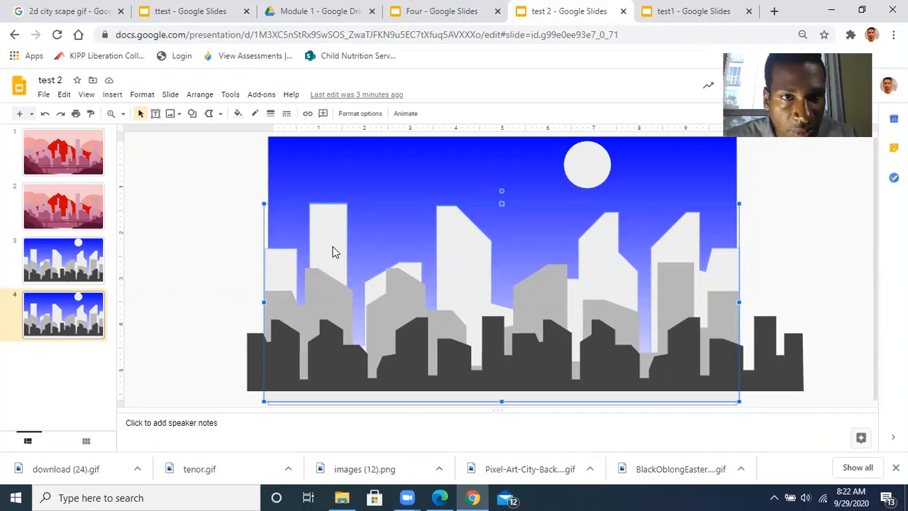
{"action": "left_click_drag", "start_coordinate": [334, 239], "coordinate": [333, 196]}
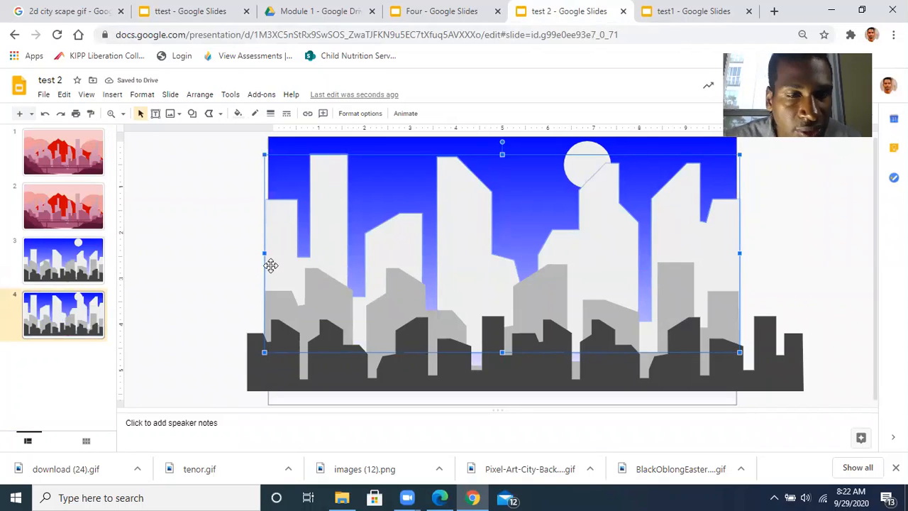
{"action": "left_click", "coordinate": [206, 243]}
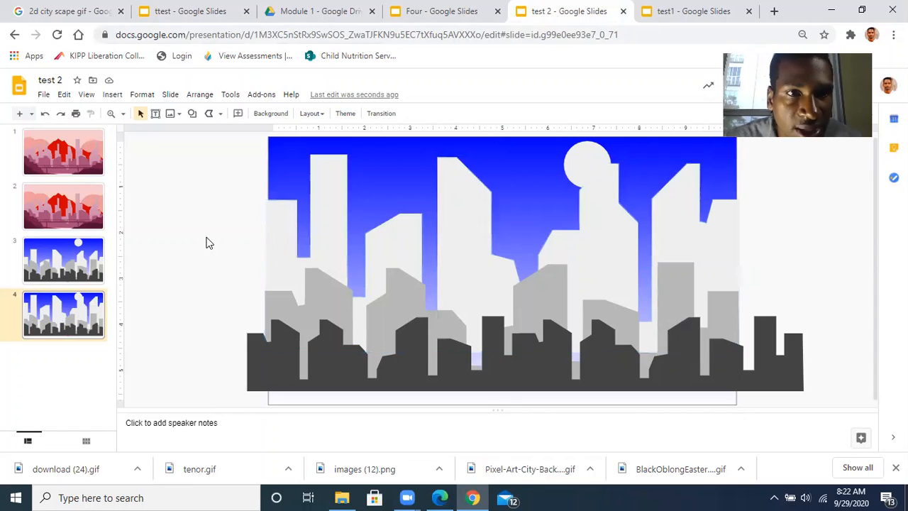
Step: Draw two parallel vertical lines with the Line tool down the left side of the tall rectangular light-gray building
{"action": "left_click", "coordinate": [220, 115]}
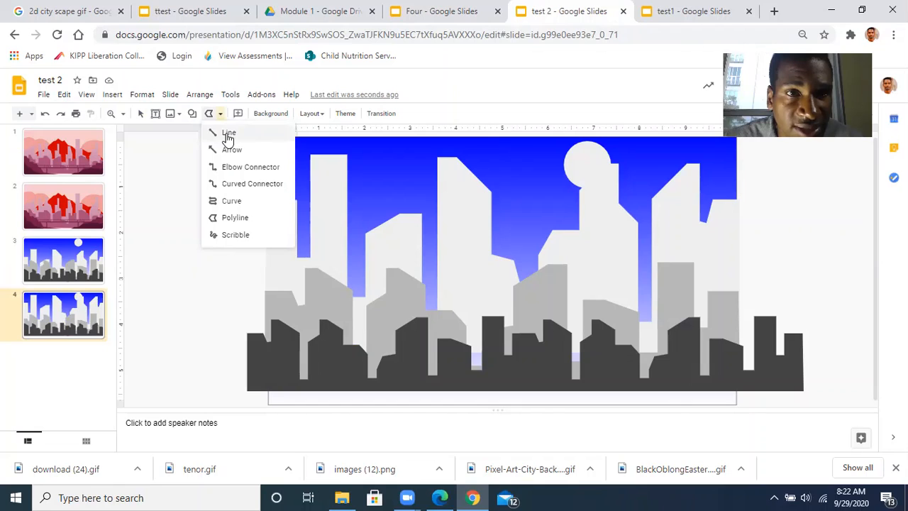
{"action": "left_click", "coordinate": [228, 135]}
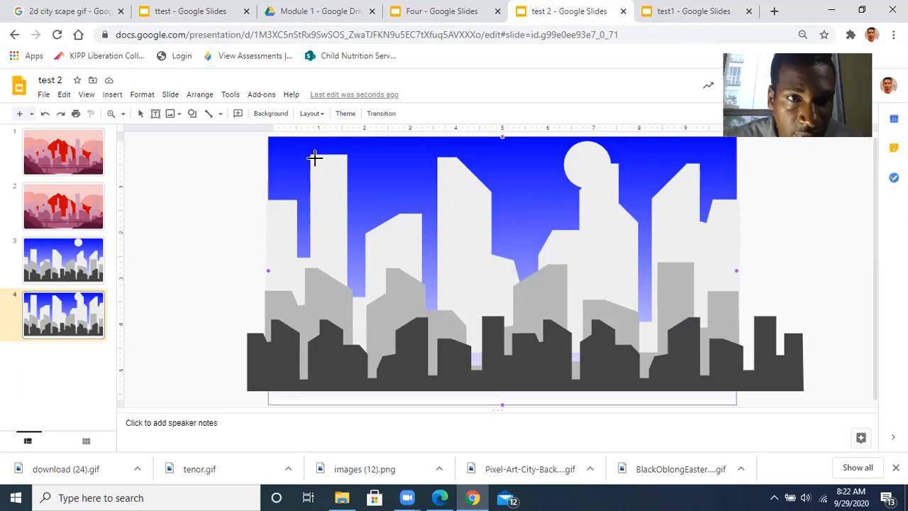
{"action": "left_click_drag", "start_coordinate": [314, 157], "coordinate": [367, 210]}
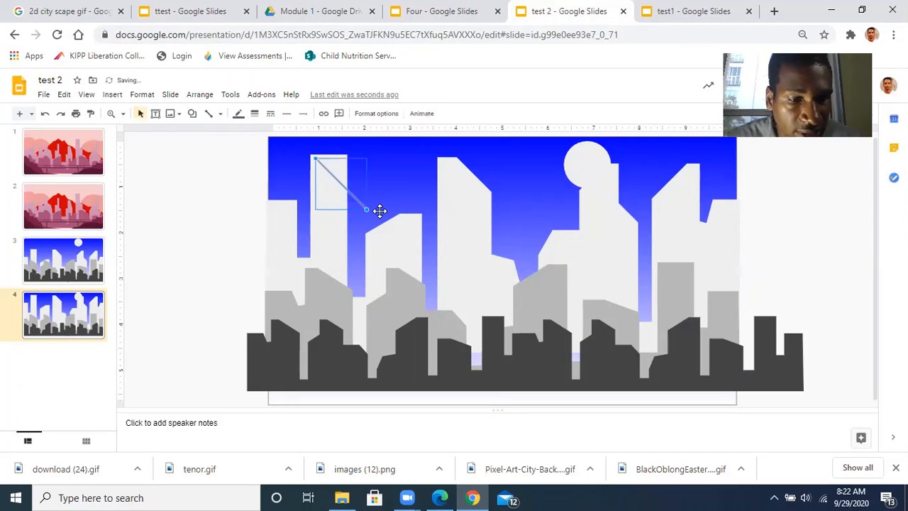
{"action": "key", "text": "Delete"}
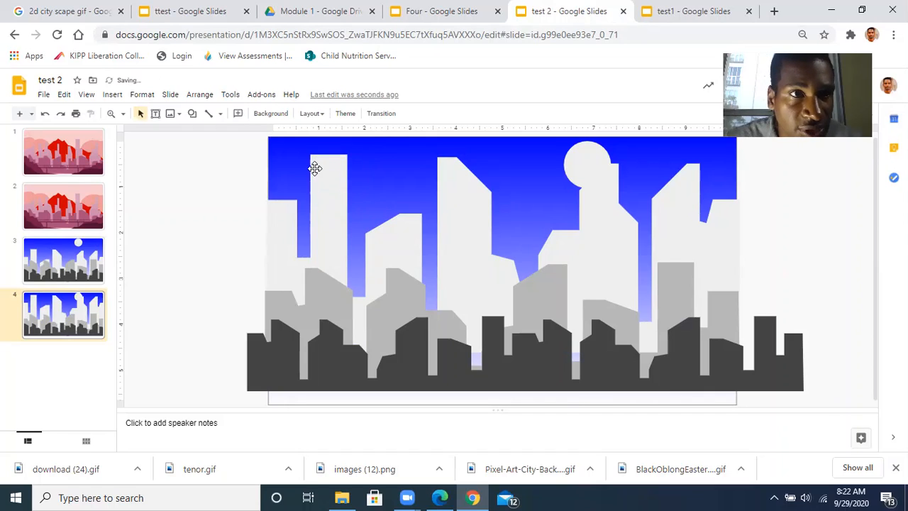
{"action": "left_click", "coordinate": [208, 115]}
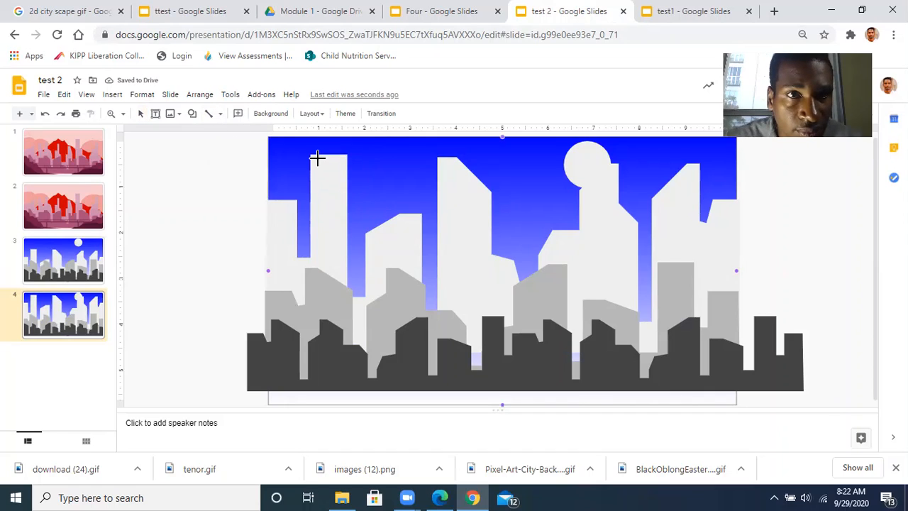
{"action": "left_click_drag", "start_coordinate": [314, 157], "coordinate": [317, 258]}
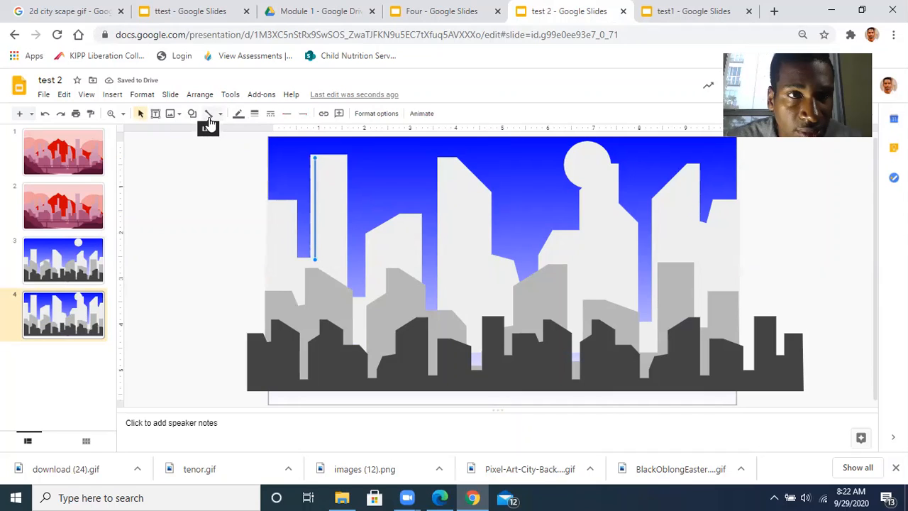
{"action": "left_click", "coordinate": [209, 119]}
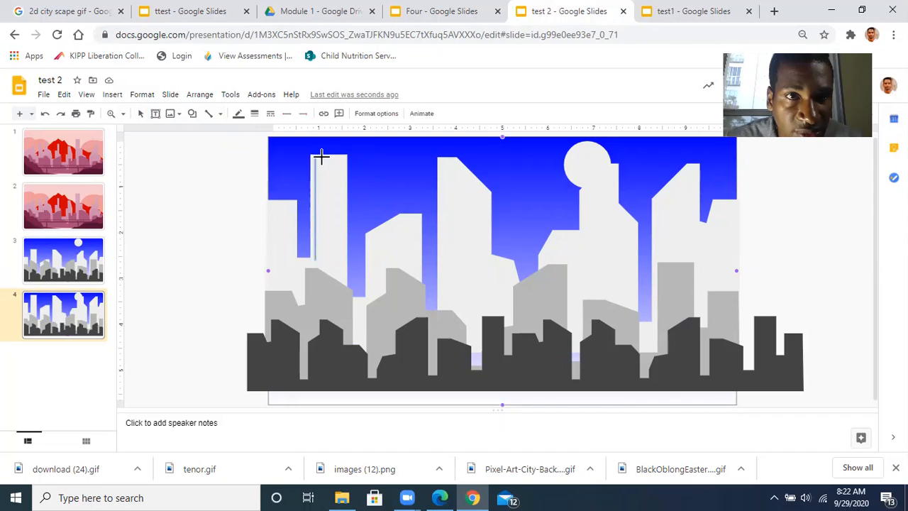
{"action": "left_click_drag", "start_coordinate": [321, 156], "coordinate": [329, 260]}
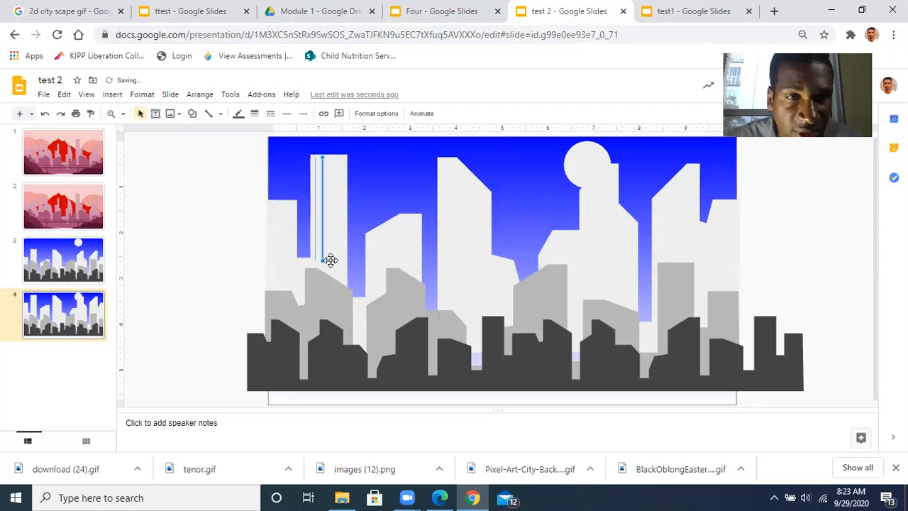
Step: Duplicate both vertical lines and place the copies evenly spaced beside the originals on the tall light-gray building
{"action": "left_click", "coordinate": [111, 115]}
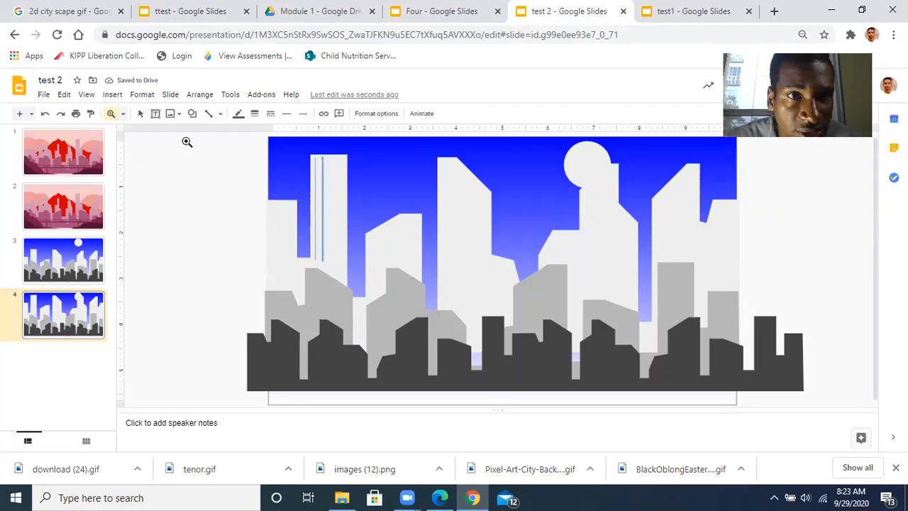
{"action": "left_click", "coordinate": [316, 194]}
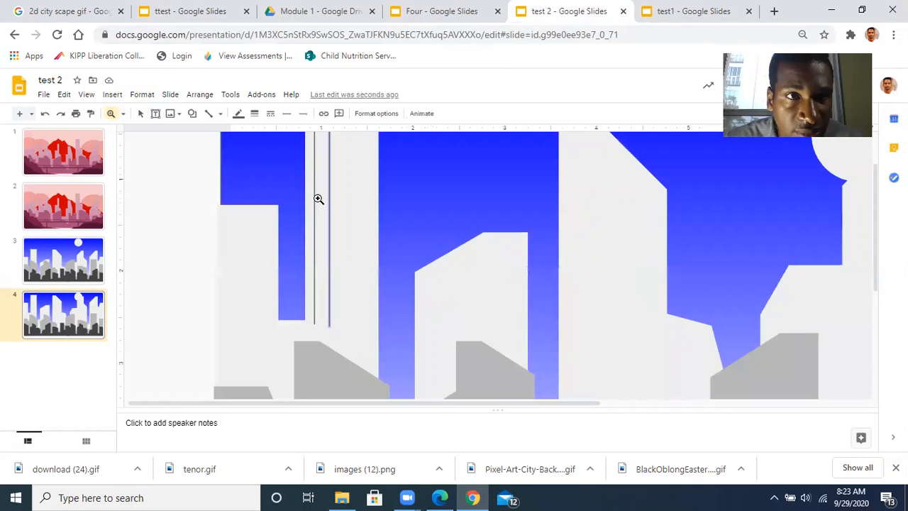
{"action": "left_click", "coordinate": [141, 117]}
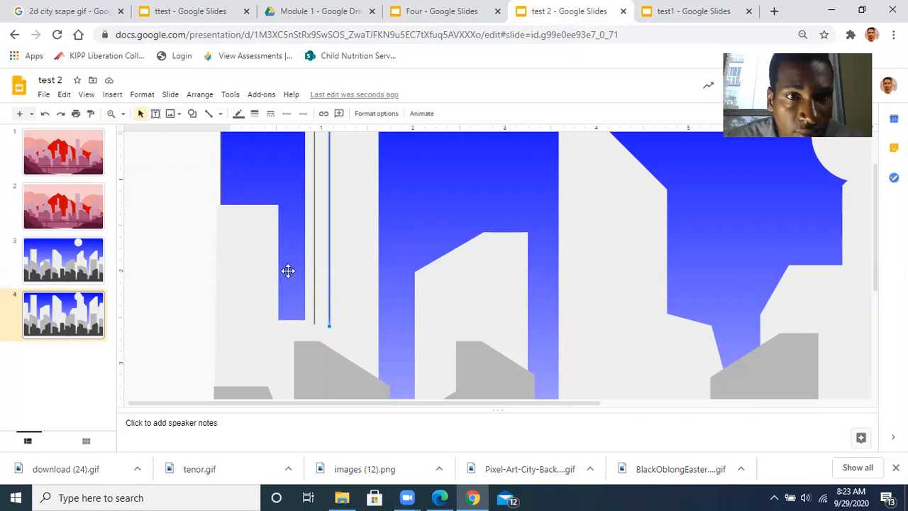
{"action": "left_click", "coordinate": [314, 242]}
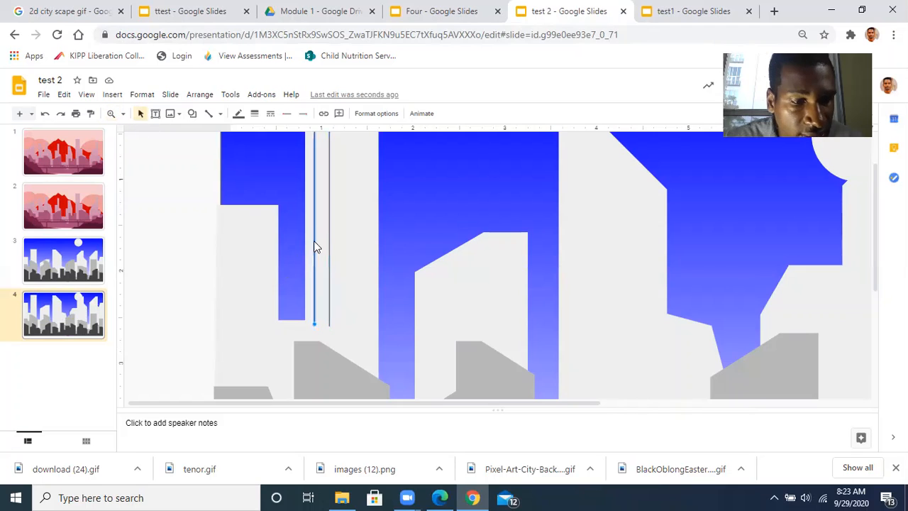
{"action": "left_click", "coordinate": [329, 242], "text": "shift"}
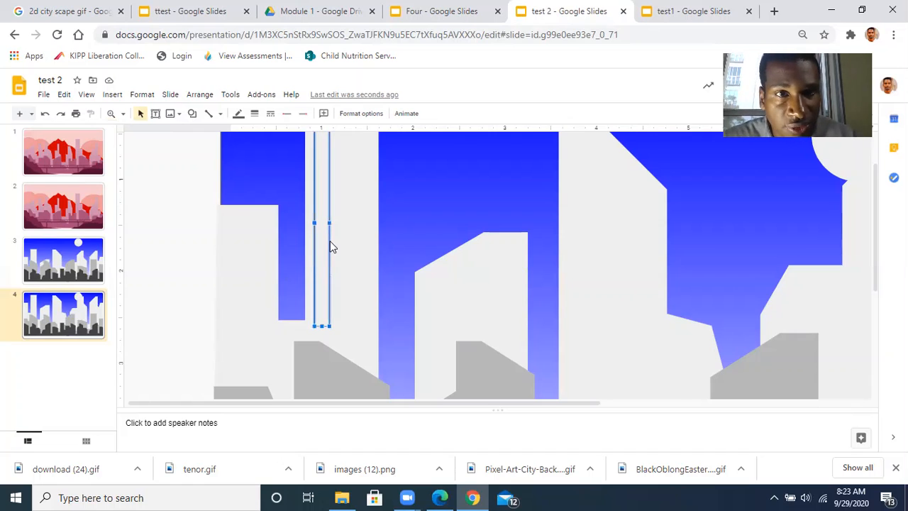
{"action": "key", "text": "ctrl+v"}
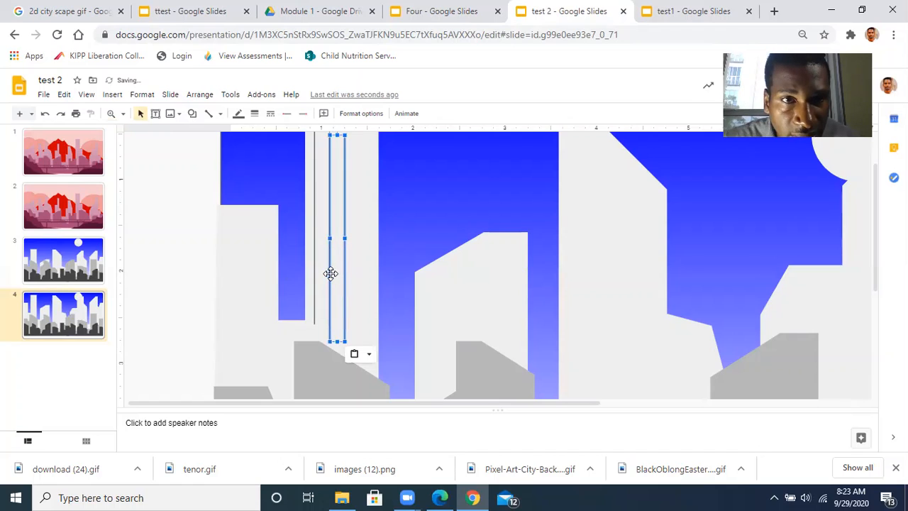
{"action": "mouse_move", "coordinate": [331, 273]}
{"action": "left_mouse_down"}
{"action": "mouse_move", "coordinate": [346, 266]}
{"action": "mouse_move", "coordinate": [342, 282]}
{"action": "left_mouse_up"}
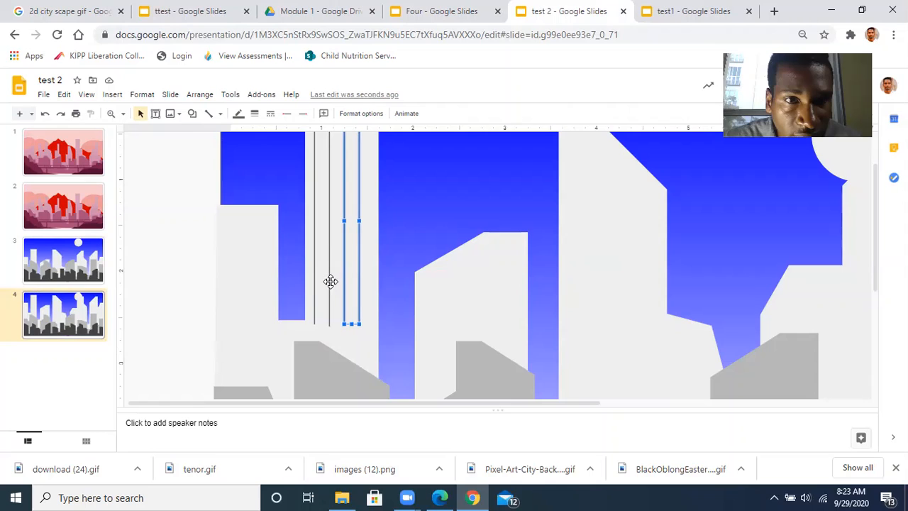
Step: Select all four vertical lines on the tall rectangular building and give them a dotted dash style with a 3px weight
{"action": "left_click", "coordinate": [328, 281], "text": "shift"}
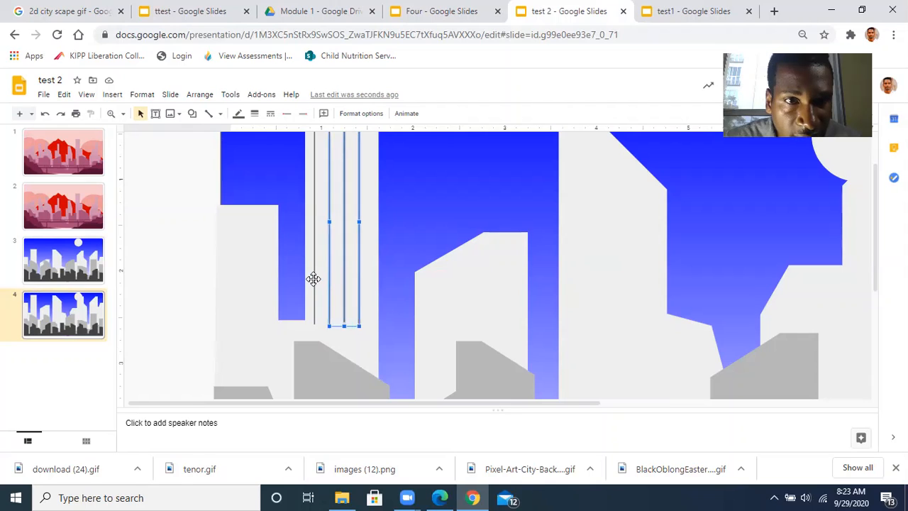
{"action": "left_click", "coordinate": [314, 280], "text": "shift"}
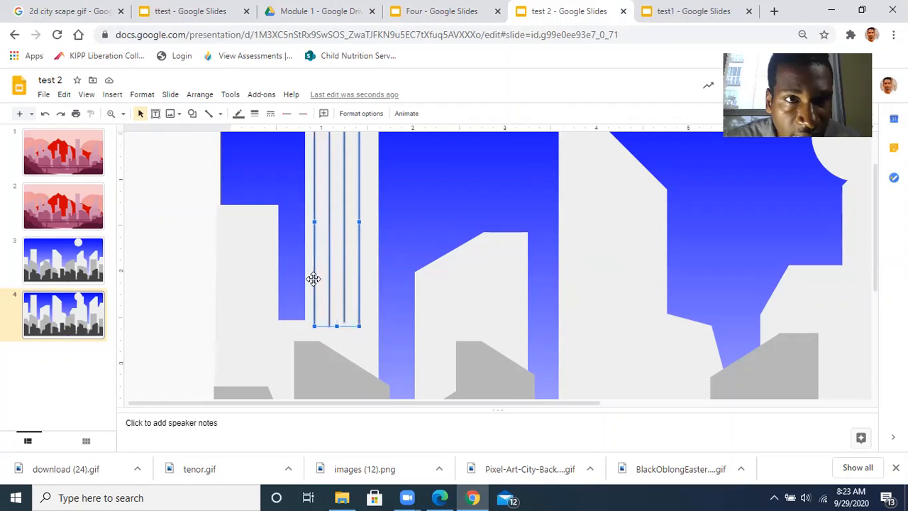
{"action": "left_click", "coordinate": [270, 115]}
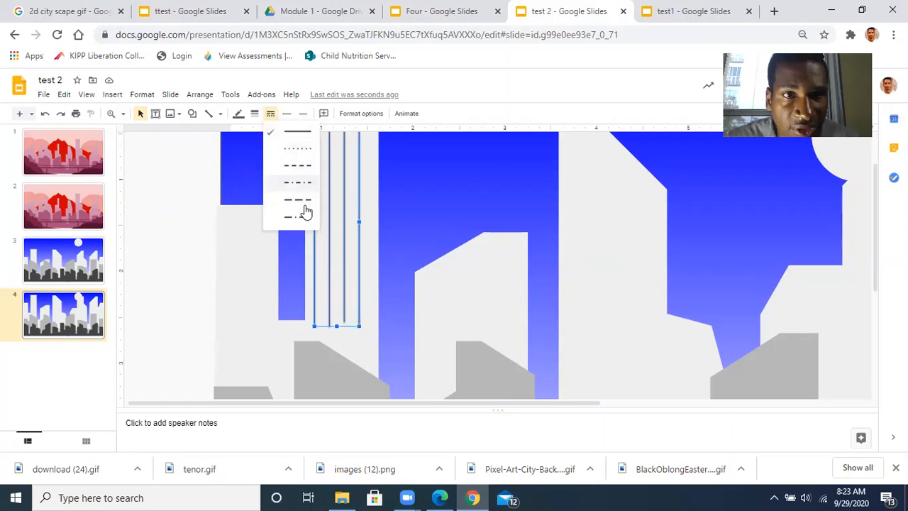
{"action": "left_click", "coordinate": [292, 148]}
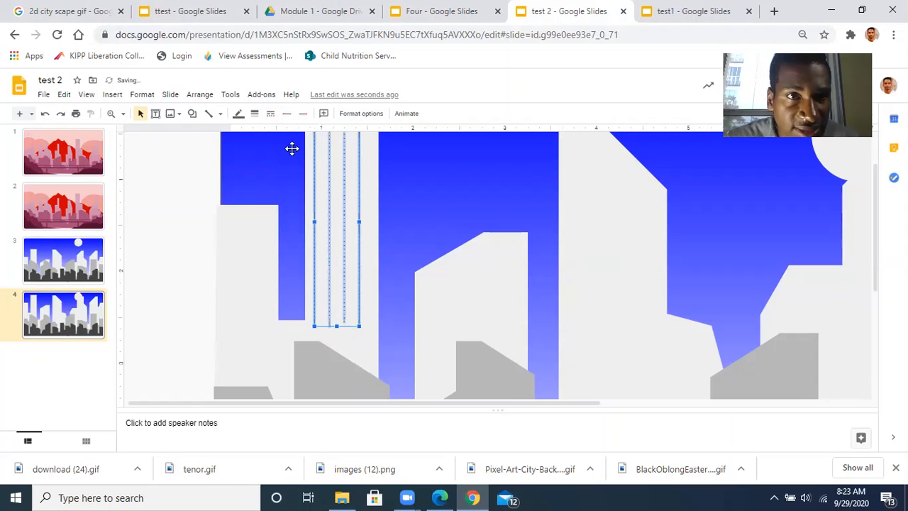
{"action": "left_click", "coordinate": [254, 114]}
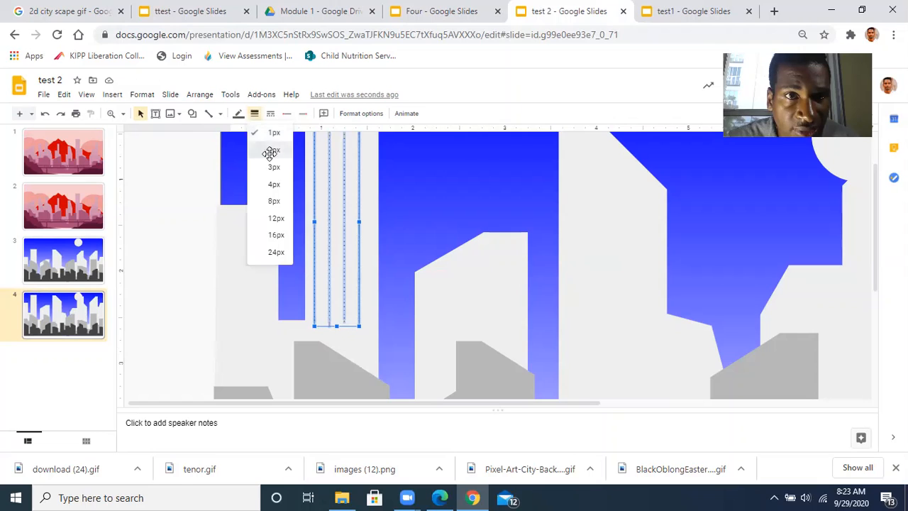
{"action": "left_click", "coordinate": [270, 152]}
{"action": "left_click", "coordinate": [254, 114]}
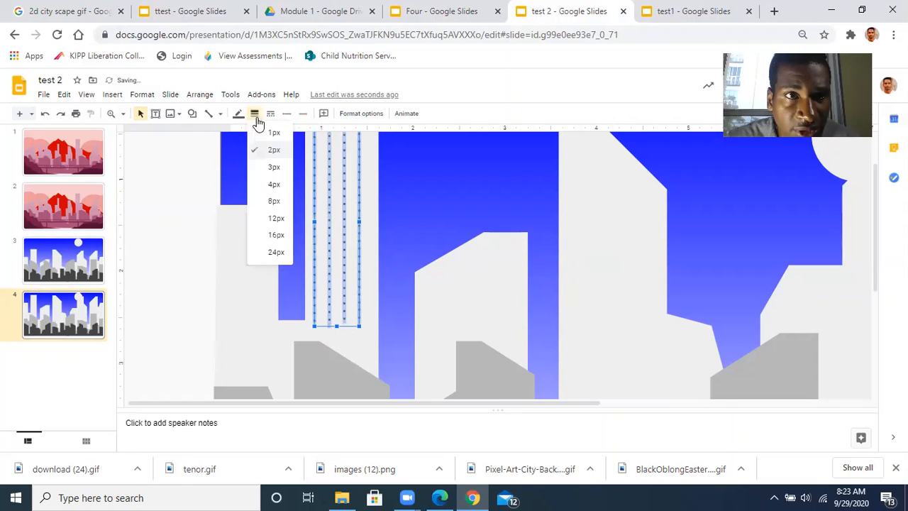
{"action": "left_click", "coordinate": [272, 166]}
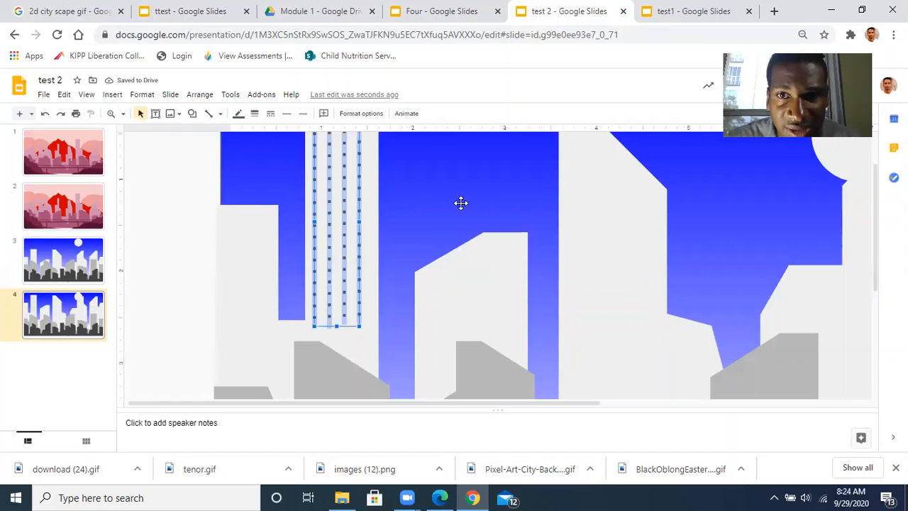
Step: Color the four dotted lines blue and stretch the set slightly wider and lower to fill the tall rectangular building
{"action": "left_click", "coordinate": [239, 115]}
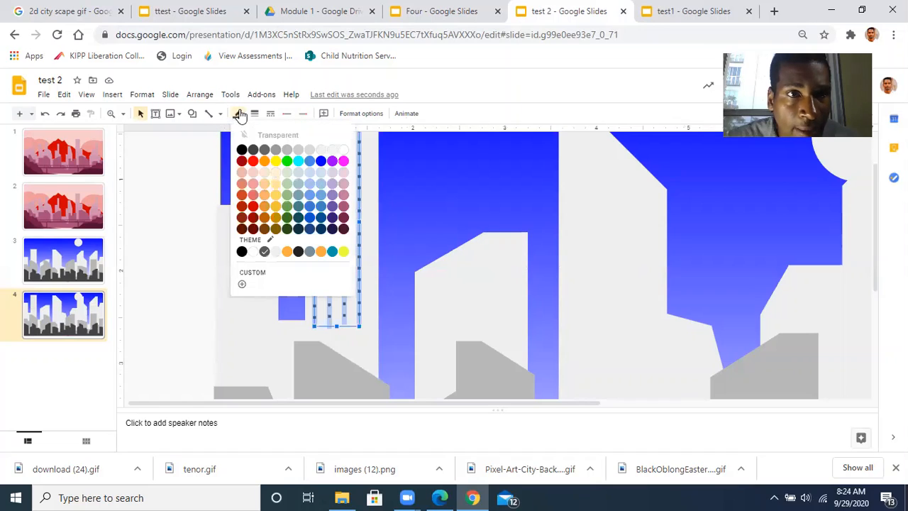
{"action": "left_click", "coordinate": [320, 161]}
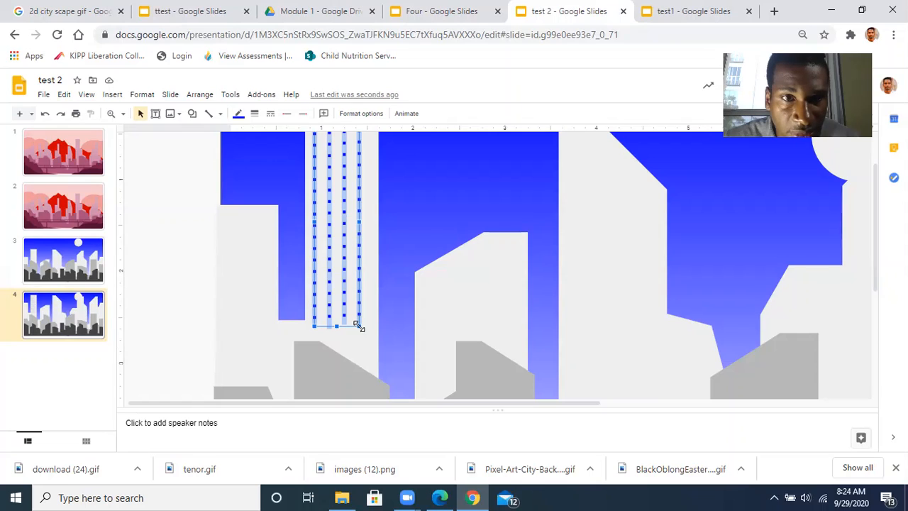
{"action": "left_click_drag", "start_coordinate": [358, 325], "coordinate": [364, 331]}
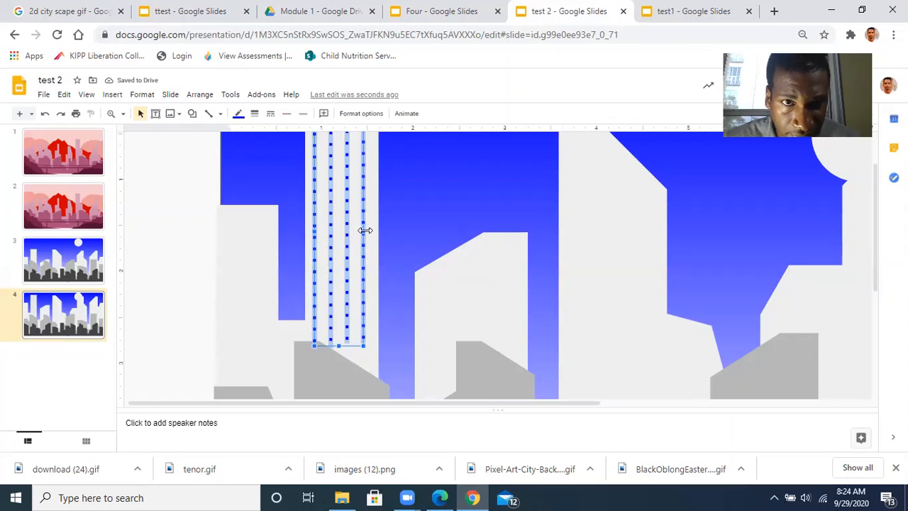
{"action": "left_click_drag", "start_coordinate": [365, 230], "coordinate": [369, 230]}
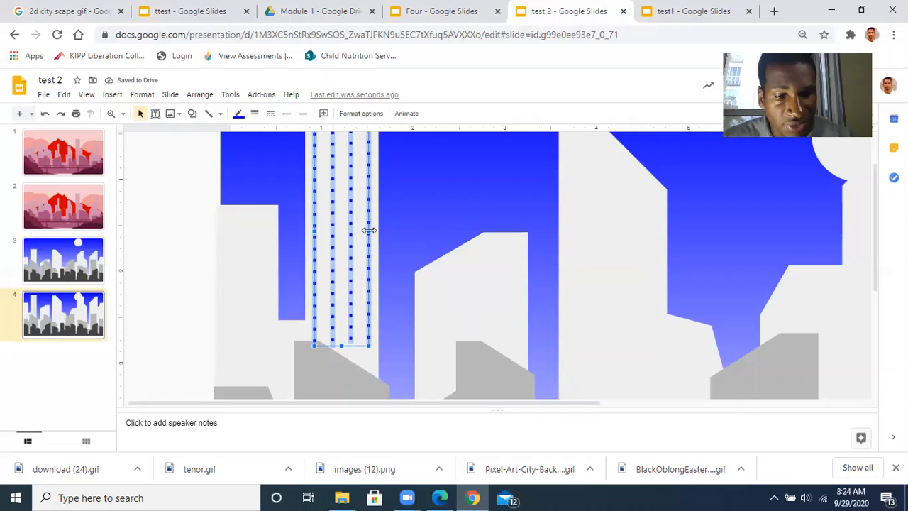
Step: Paste a copy of the blue dotted lines and place it at the top left edge of the tall slanted-roof building
{"action": "key", "text": "ctrl+v"}
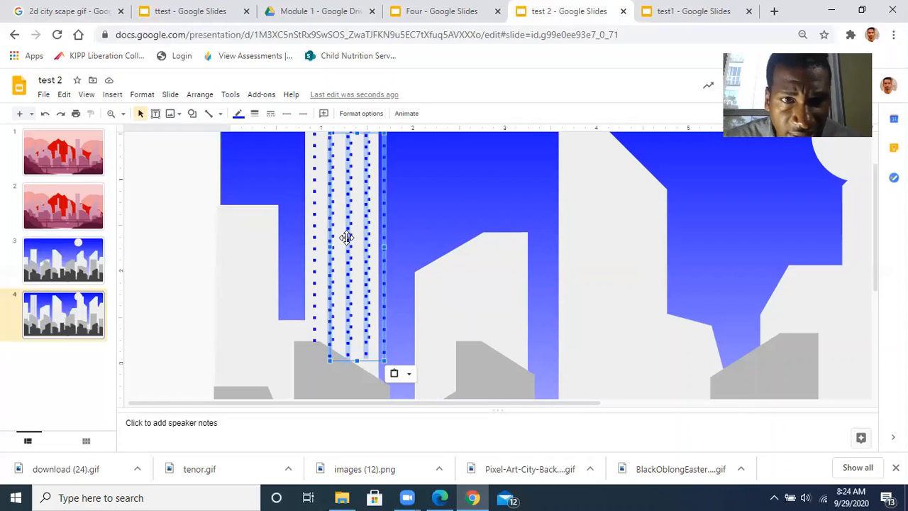
{"action": "left_click_drag", "start_coordinate": [347, 237], "coordinate": [445, 246]}
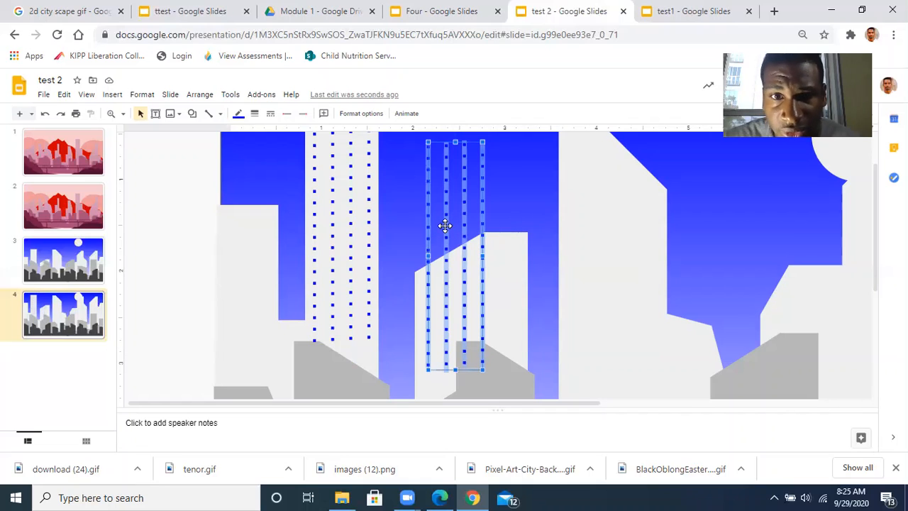
{"action": "left_click_drag", "start_coordinate": [445, 226], "coordinate": [582, 232]}
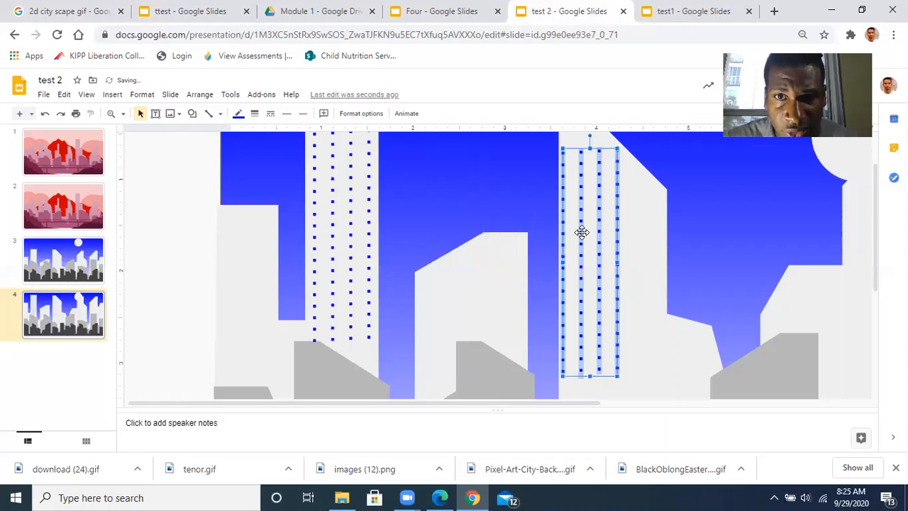
{"action": "scroll", "coordinate": [582, 232], "scroll_direction": "right", "scroll_amount": 6}
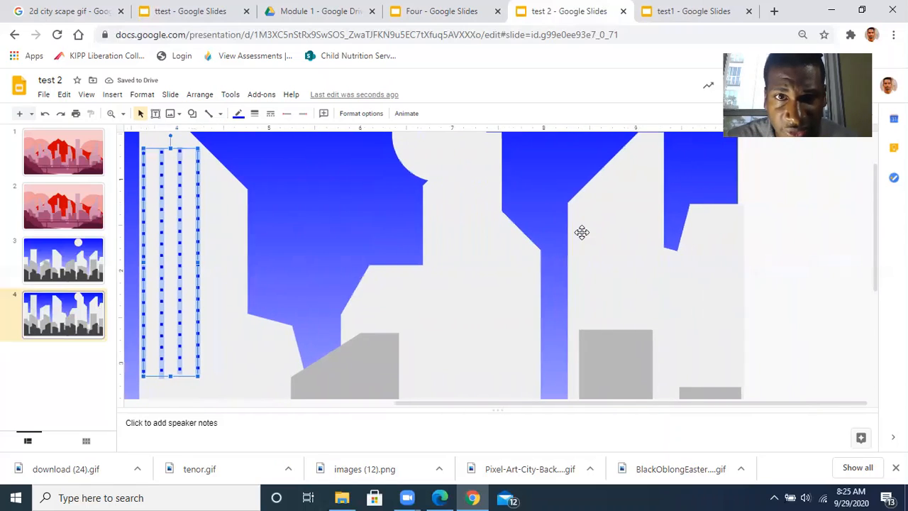
{"action": "scroll", "coordinate": [582, 232], "scroll_direction": "left", "scroll_amount": 3}
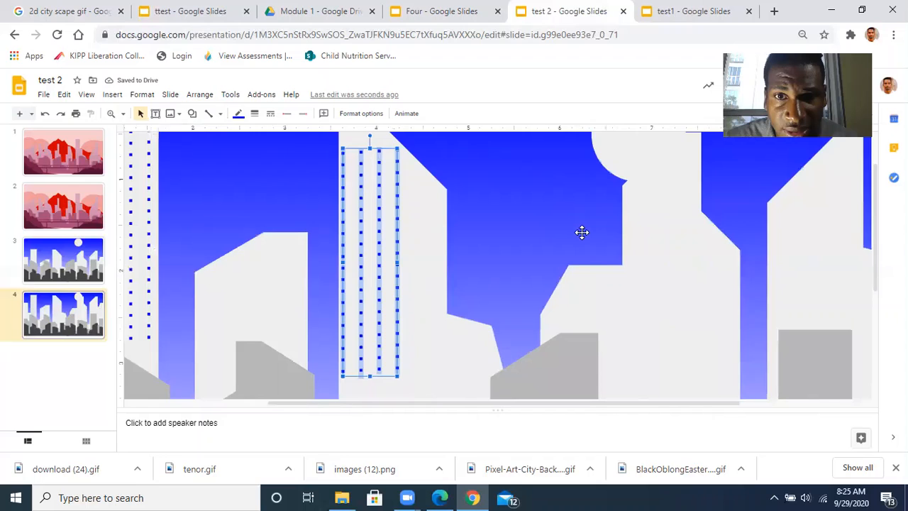
{"action": "scroll", "coordinate": [582, 232], "scroll_direction": "right", "scroll_amount": 3}
{"action": "scroll", "coordinate": [582, 232], "scroll_direction": "left", "scroll_amount": 6}
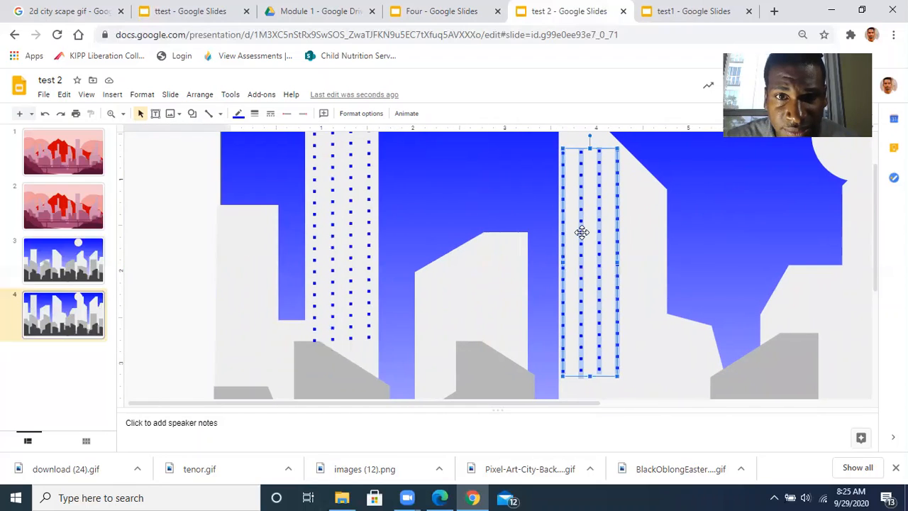
{"action": "scroll", "coordinate": [582, 232], "scroll_direction": "right", "scroll_amount": 2}
{"action": "scroll", "coordinate": [511, 263], "scroll_direction": "up", "scroll_amount": 1}
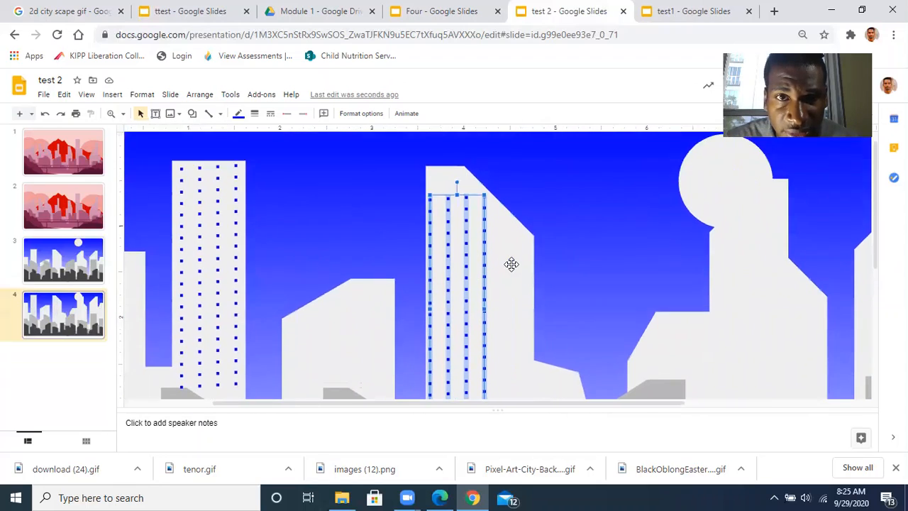
{"action": "scroll", "coordinate": [511, 263], "scroll_direction": "down", "scroll_amount": 1}
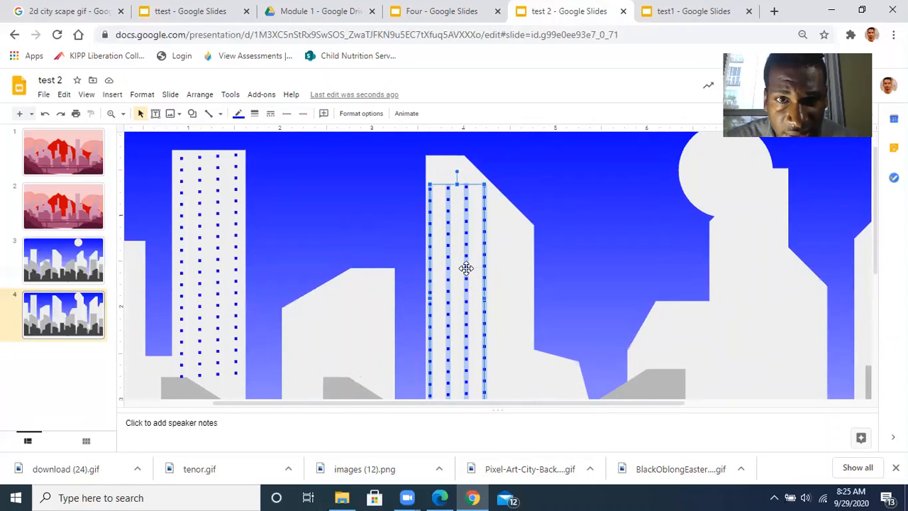
{"action": "left_click_drag", "start_coordinate": [464, 259], "coordinate": [462, 244]}
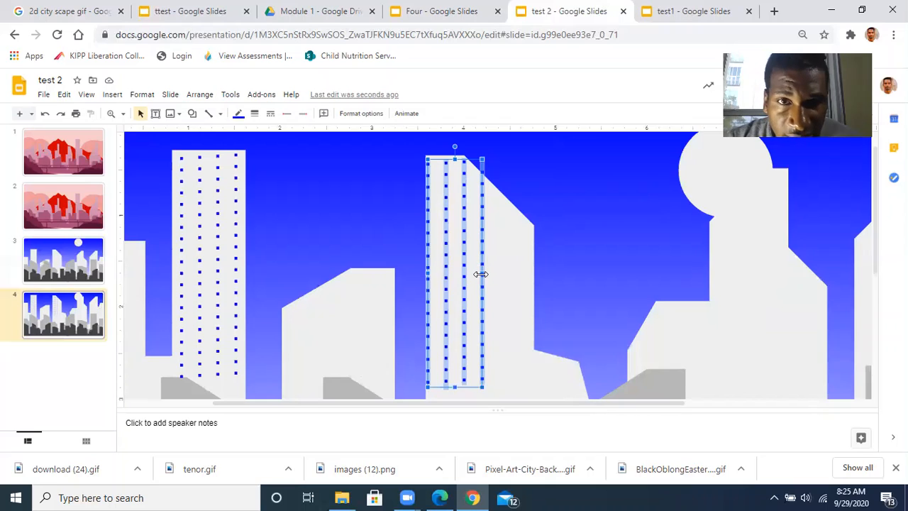
Step: Narrow the copied dotted lines to the flat-roofed part of the slanted-roof building and extend them farther down
{"action": "left_click_drag", "start_coordinate": [479, 274], "coordinate": [457, 272]}
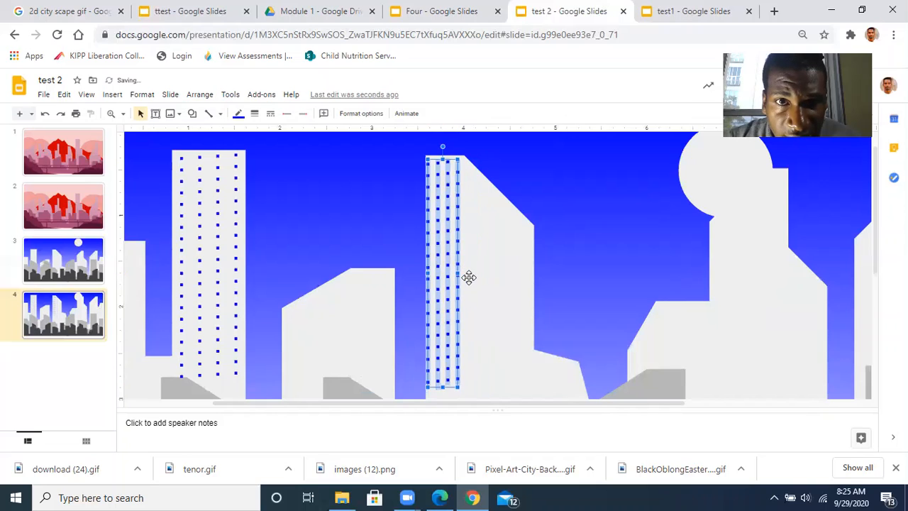
{"action": "scroll", "coordinate": [437, 321], "scroll_direction": "down", "scroll_amount": 4}
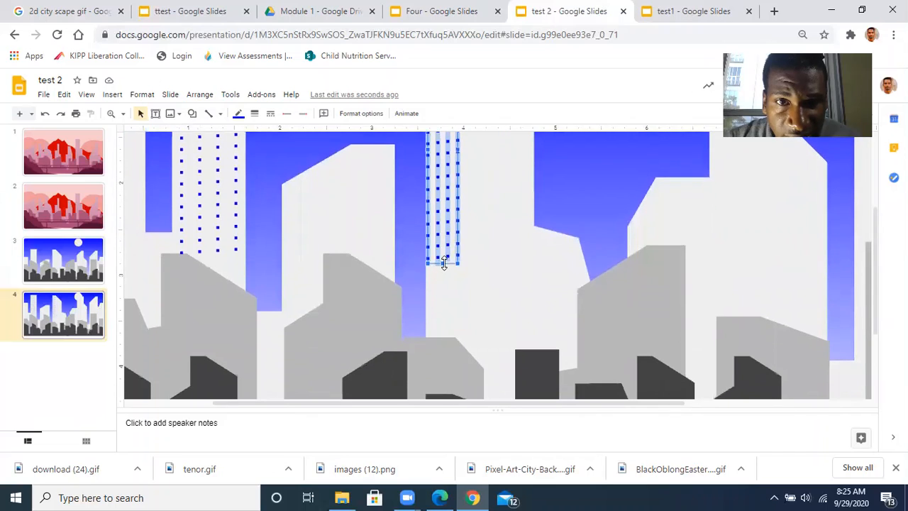
{"action": "left_click_drag", "start_coordinate": [444, 262], "coordinate": [447, 296]}
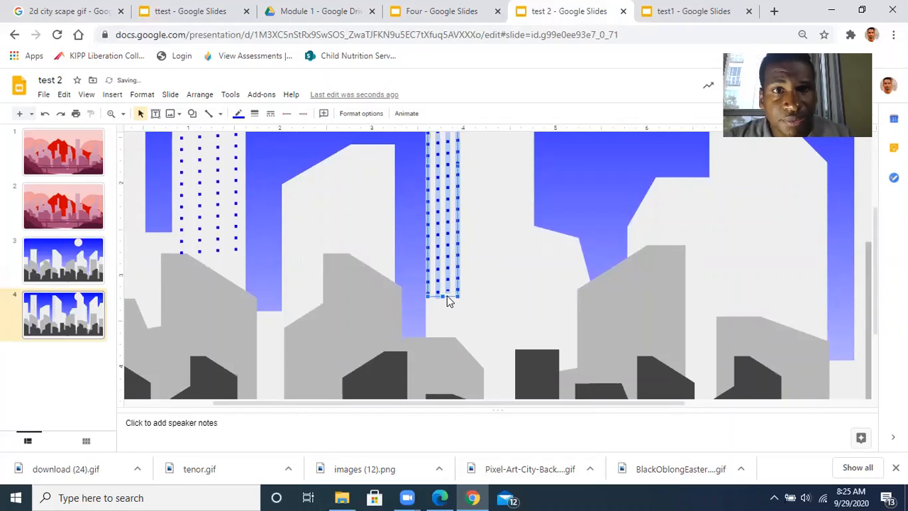
Step: Duplicate the narrow dotted lines and place the copy under the flat roof section of the shorter building between the two towers
{"action": "scroll", "coordinate": [446, 299], "scroll_direction": "up", "scroll_amount": 2}
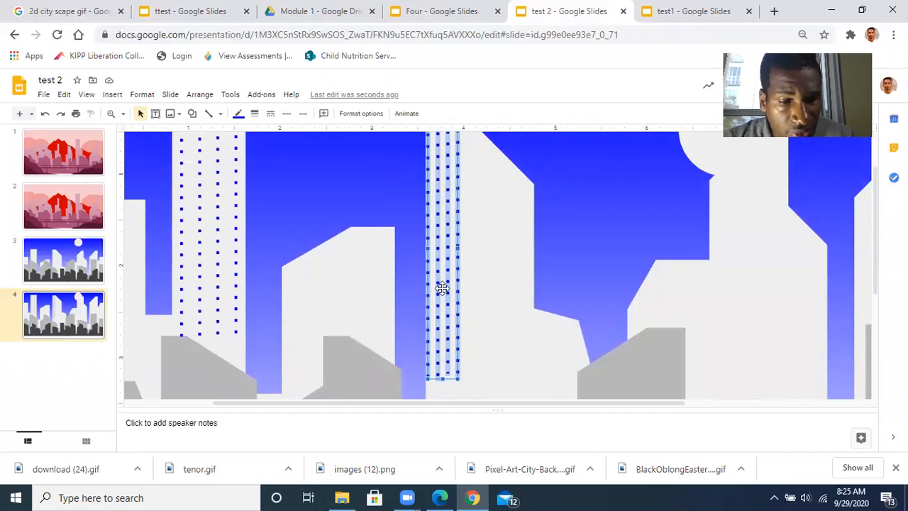
{"action": "key", "text": "ctrl+d"}
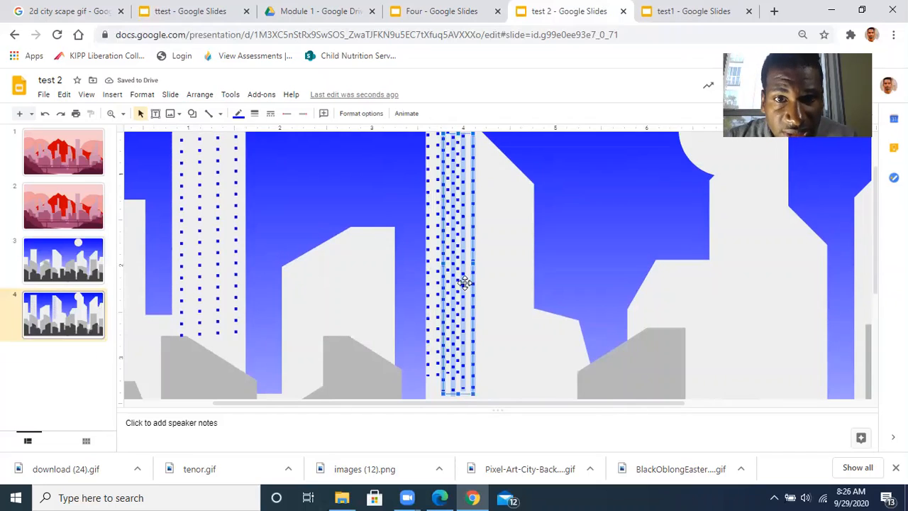
{"action": "left_click_drag", "start_coordinate": [462, 284], "coordinate": [380, 380]}
{"action": "scroll", "coordinate": [406, 296], "scroll_direction": "down", "scroll_amount": 2}
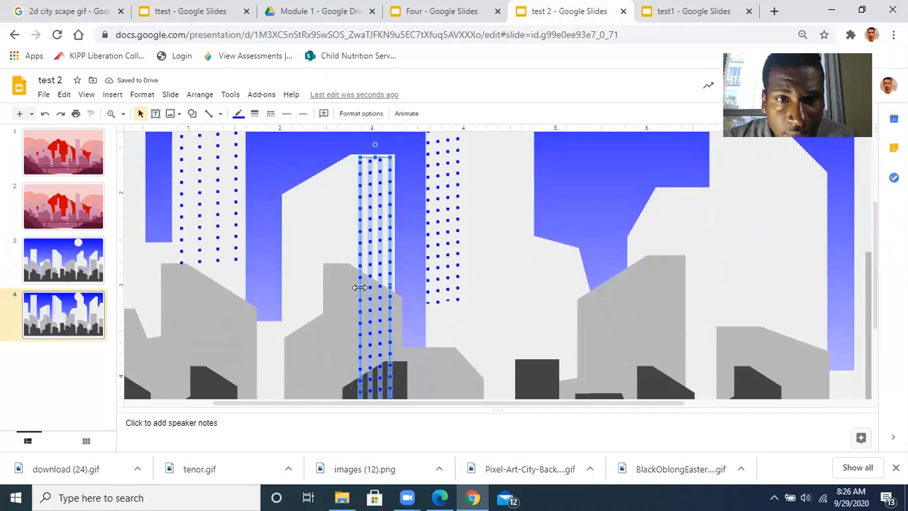
Step: Widen the shorter building's line set to fit its flat roof section and change the lines to the short dashed style
{"action": "left_click_drag", "start_coordinate": [359, 289], "coordinate": [353, 289]}
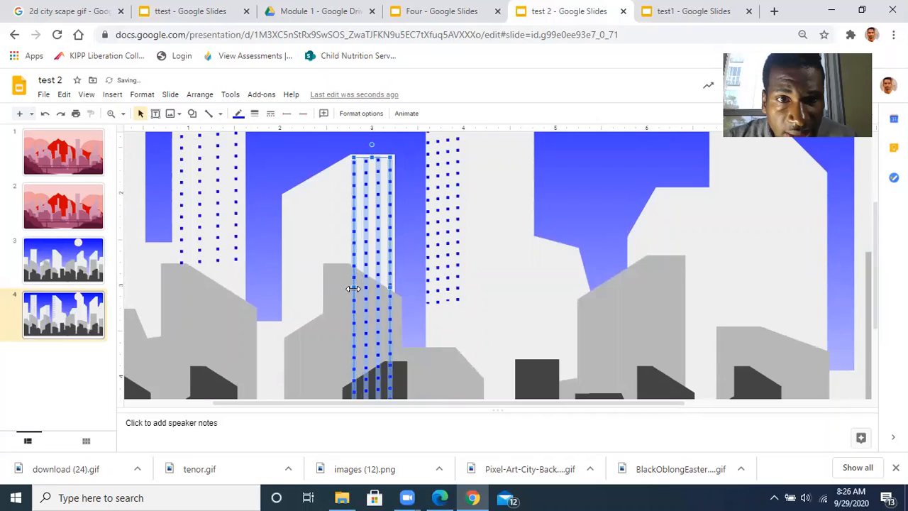
{"action": "left_click_drag", "start_coordinate": [356, 288], "coordinate": [356, 288]}
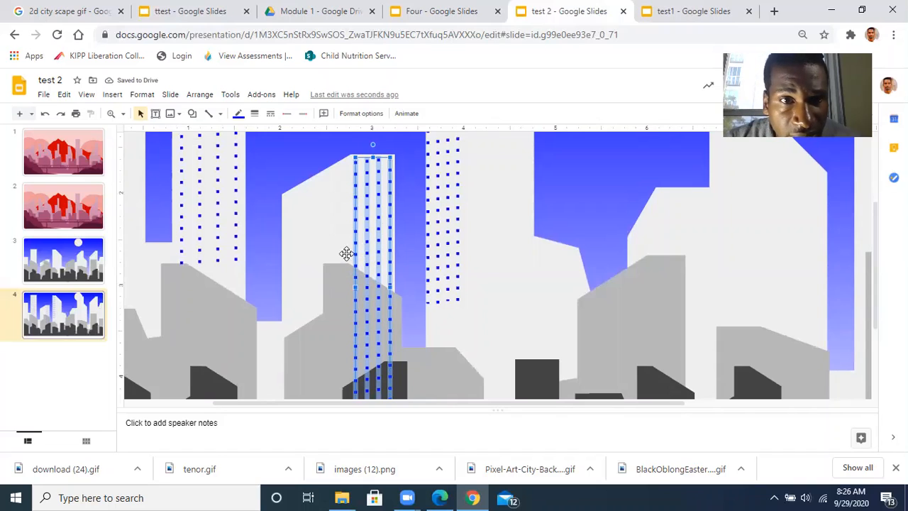
{"action": "left_click", "coordinate": [271, 117]}
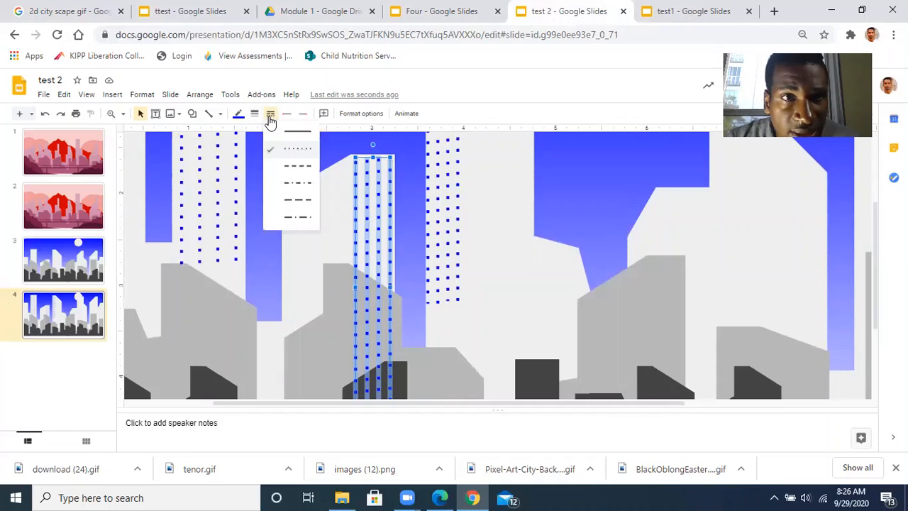
{"action": "left_click", "coordinate": [298, 168]}
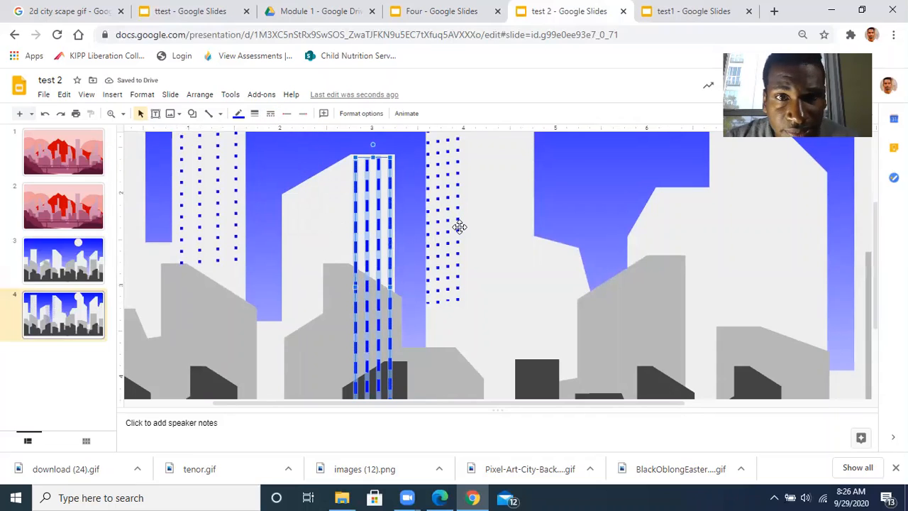
Step: Duplicate the blue dashed lines and place the copy on the leftmost light-gray building
{"action": "scroll", "coordinate": [460, 227], "scroll_direction": "left", "scroll_amount": 3}
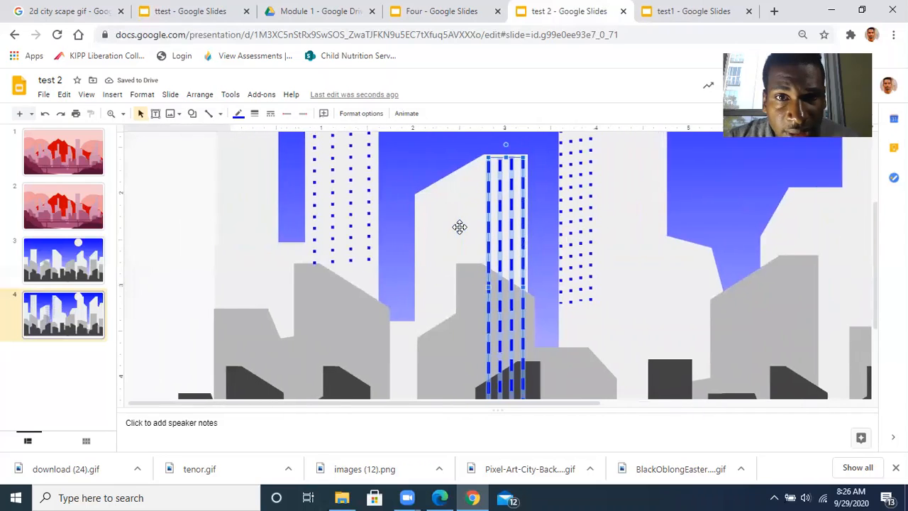
{"action": "scroll", "coordinate": [460, 227], "scroll_direction": "up", "scroll_amount": 3}
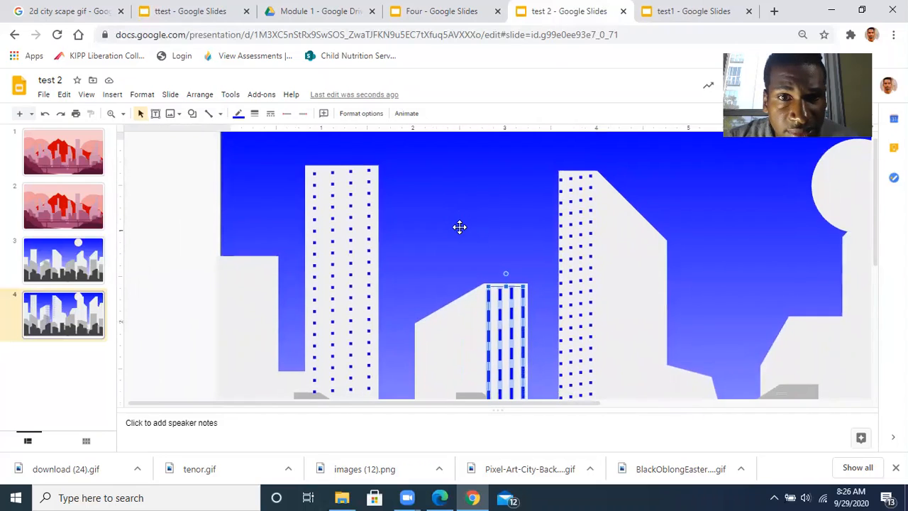
{"action": "scroll", "coordinate": [460, 227], "scroll_direction": "down", "scroll_amount": 1}
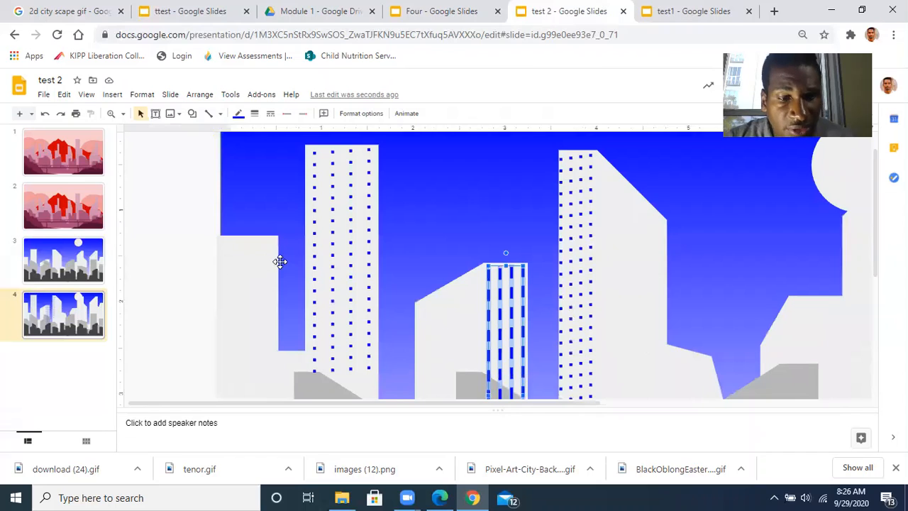
{"action": "scroll", "coordinate": [281, 261], "scroll_direction": "down", "scroll_amount": 3}
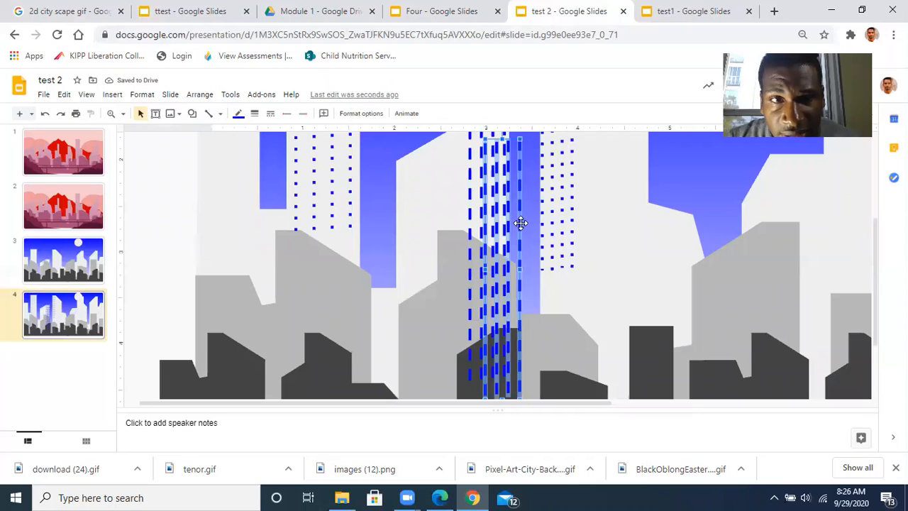
{"action": "left_click_drag", "start_coordinate": [403, 215], "coordinate": [260, 239]}
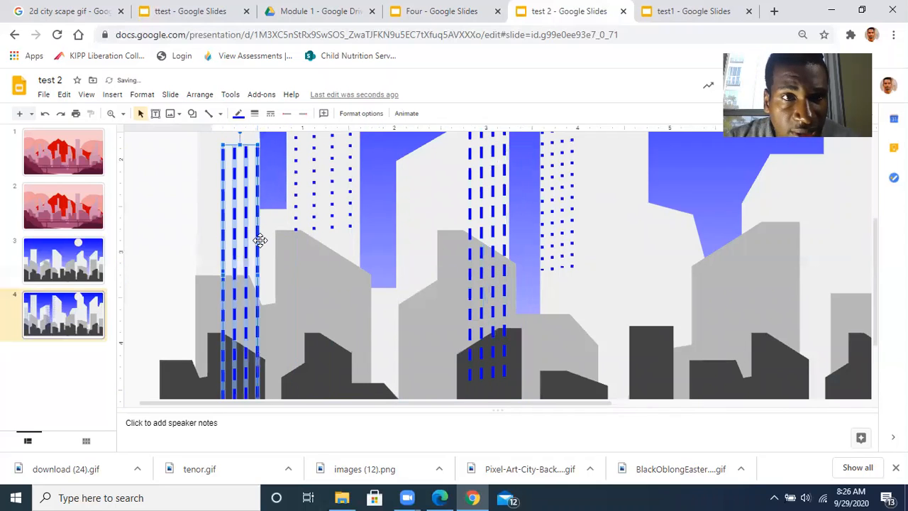
Step: Raise the copied dashed lines to the leftmost light-gray building's roof and widen the set to span the building
{"action": "scroll", "coordinate": [261, 246], "scroll_direction": "up", "scroll_amount": 2}
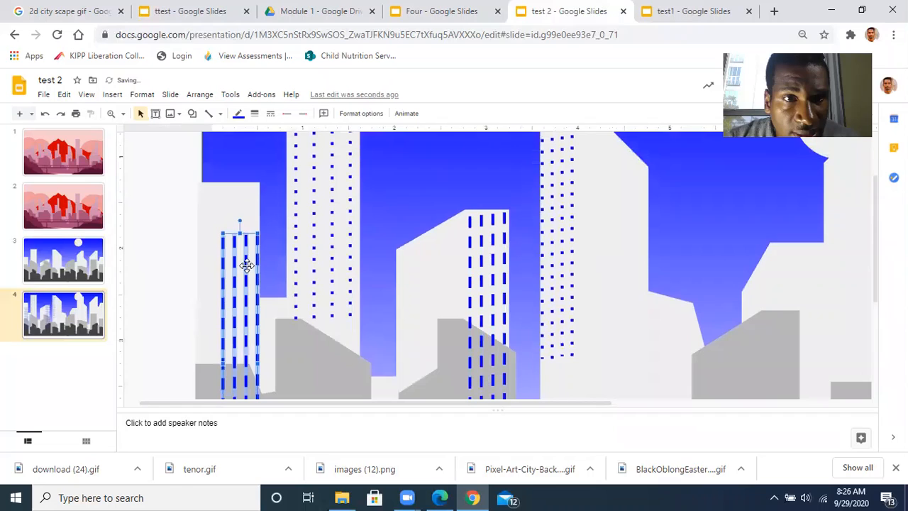
{"action": "left_click_drag", "start_coordinate": [245, 265], "coordinate": [243, 215]}
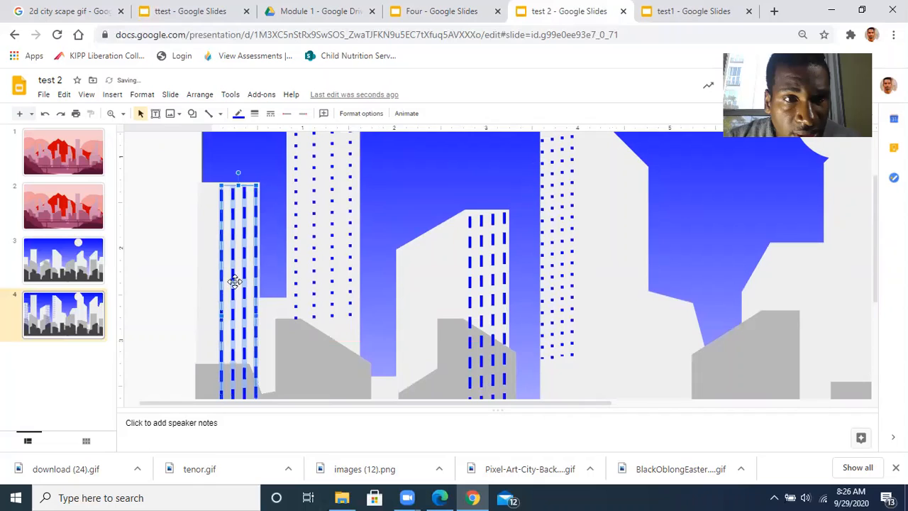
{"action": "left_click_drag", "start_coordinate": [220, 316], "coordinate": [203, 310]}
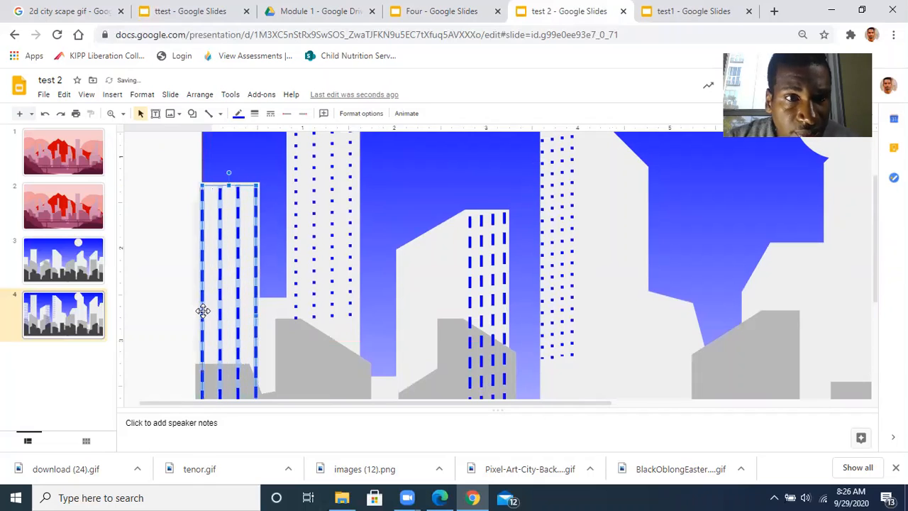
Step: Change the leftmost building's window lines to the short dash-dot style
{"action": "left_click", "coordinate": [272, 119]}
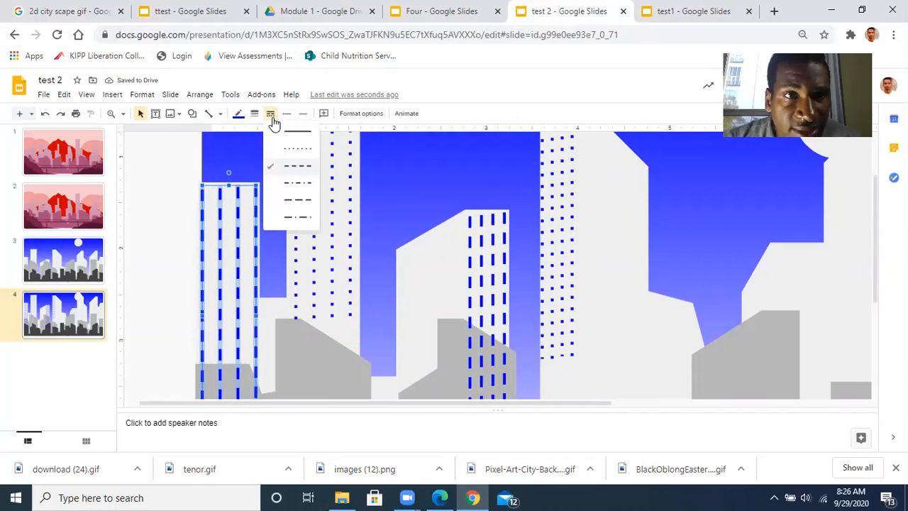
{"action": "left_click", "coordinate": [299, 186]}
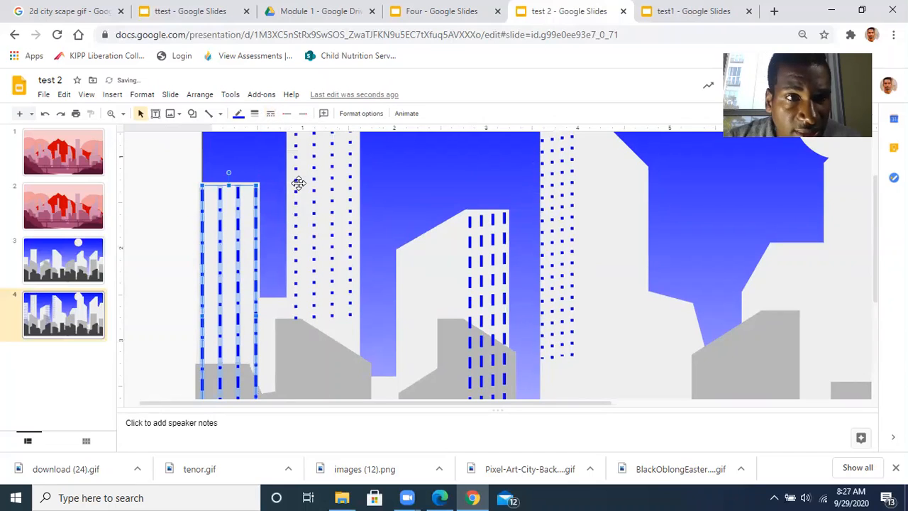
{"action": "left_click", "coordinate": [161, 237]}
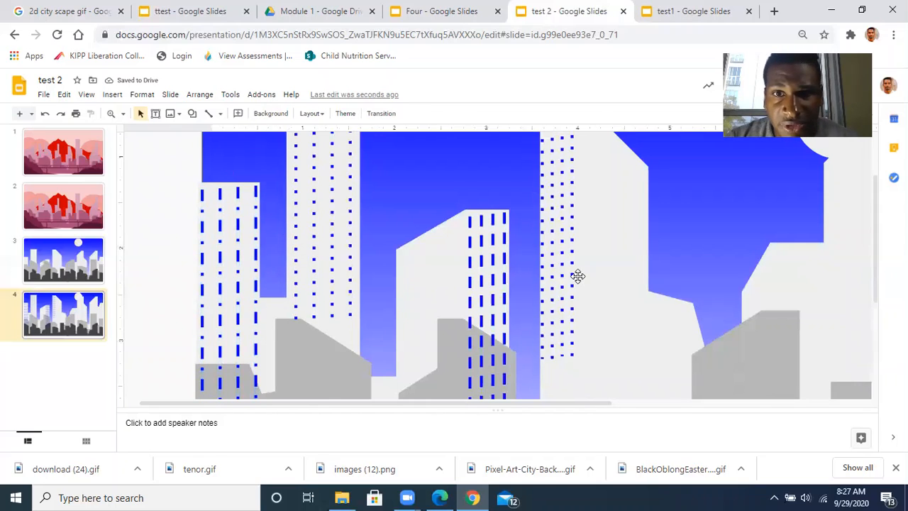
Step: Duplicate the four dotted lines on the slanted-roof building and place the copy under the flat roof of the tower beside the moon
{"action": "scroll", "coordinate": [578, 276], "scroll_direction": "right", "scroll_amount": 5}
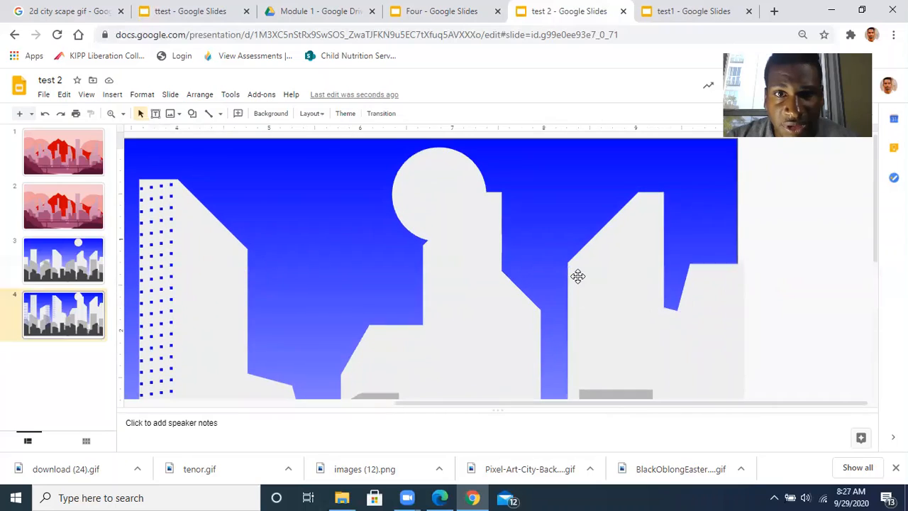
{"action": "scroll", "coordinate": [578, 276], "scroll_direction": "down", "scroll_amount": 1}
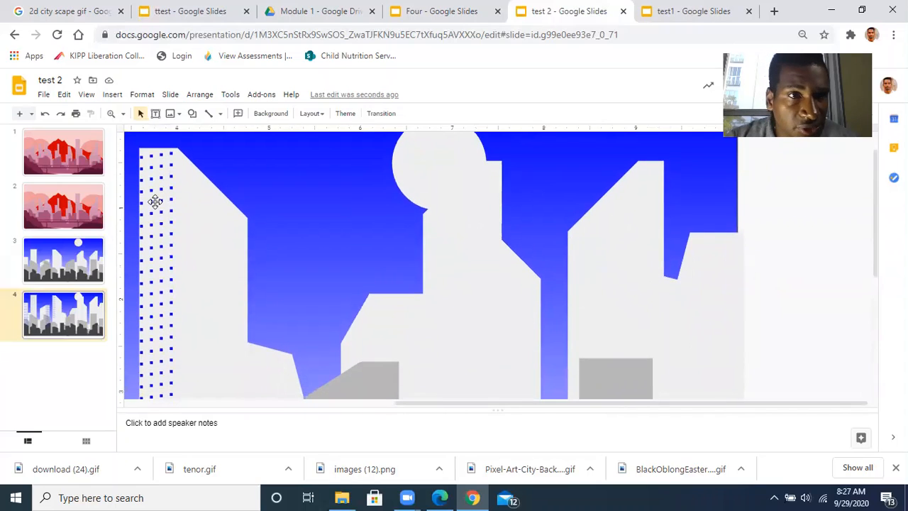
{"action": "left_click", "coordinate": [169, 221]}
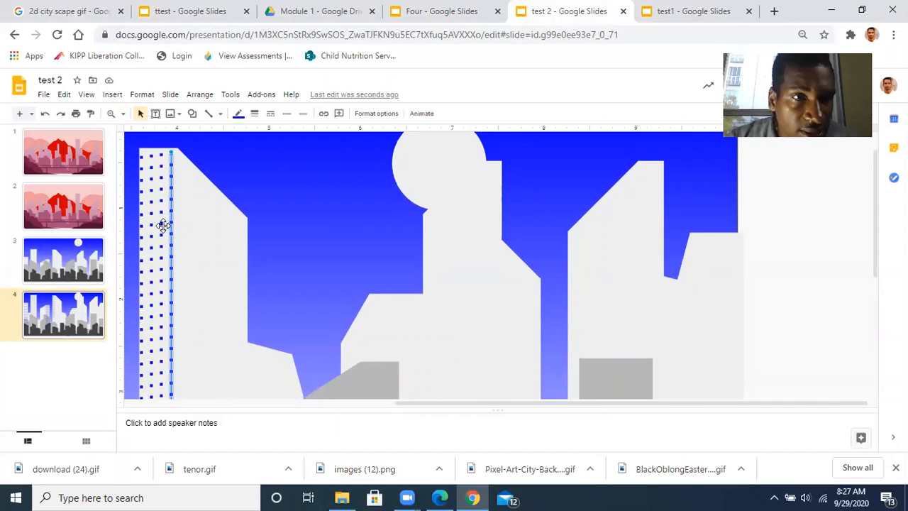
{"action": "left_click", "coordinate": [163, 224]}
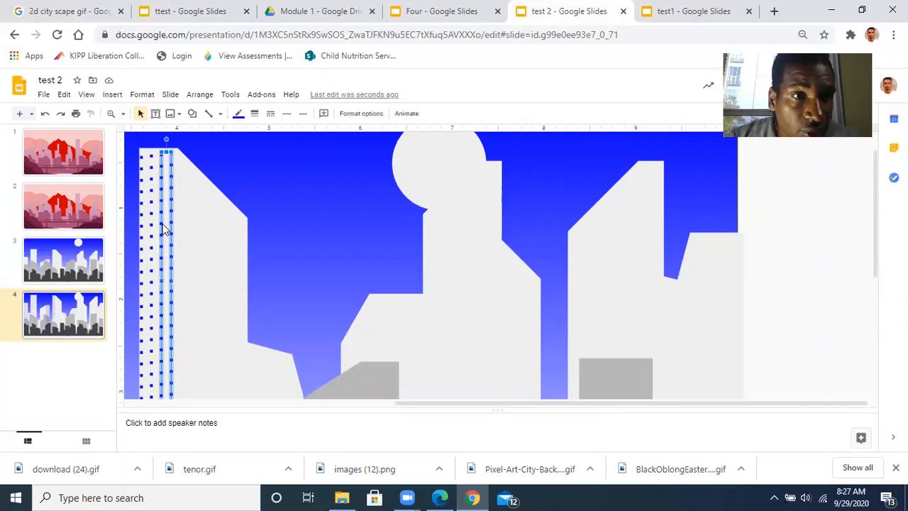
{"action": "left_click", "coordinate": [150, 226], "text": "shift"}
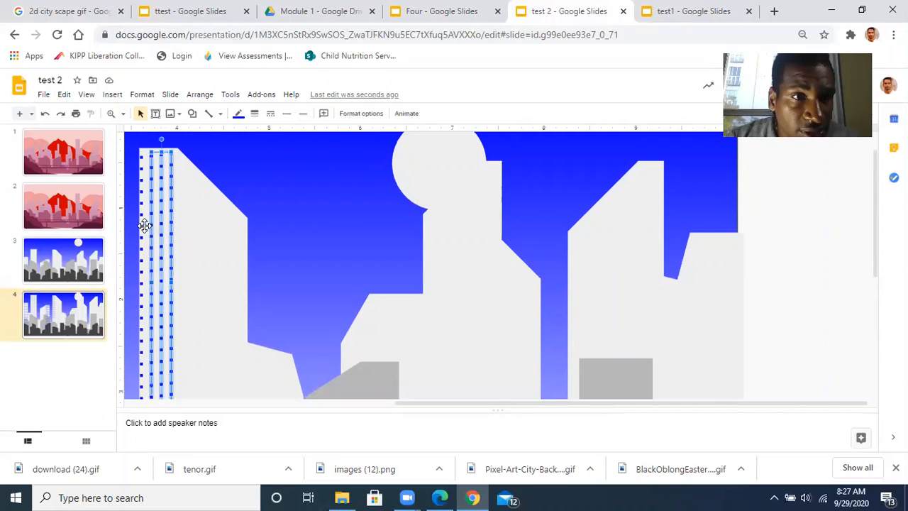
{"action": "left_click", "coordinate": [142, 225], "text": "shift"}
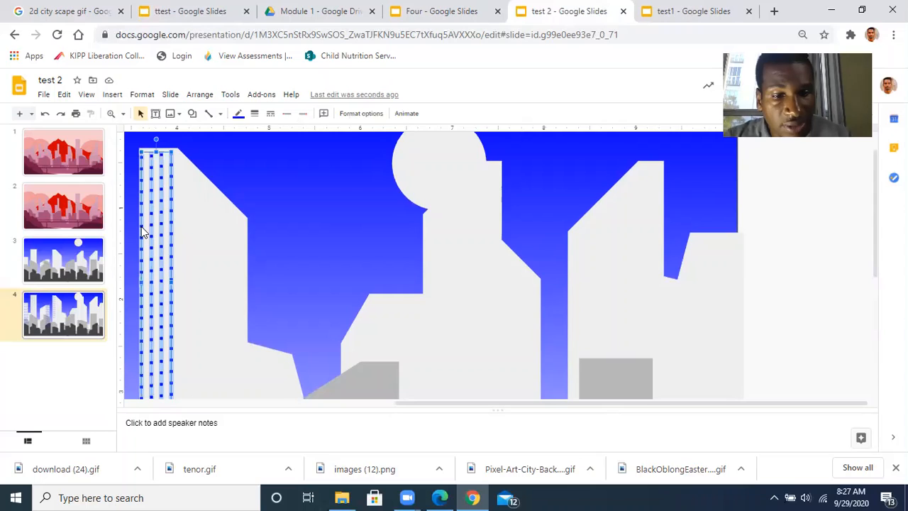
{"action": "scroll", "coordinate": [142, 231], "scroll_direction": "left", "scroll_amount": 4}
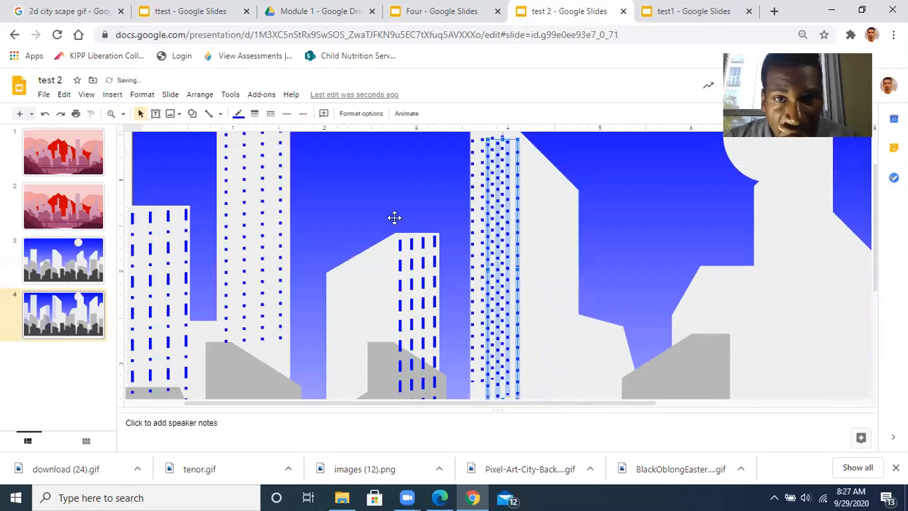
{"action": "scroll", "coordinate": [575, 287], "scroll_direction": "right", "scroll_amount": 4}
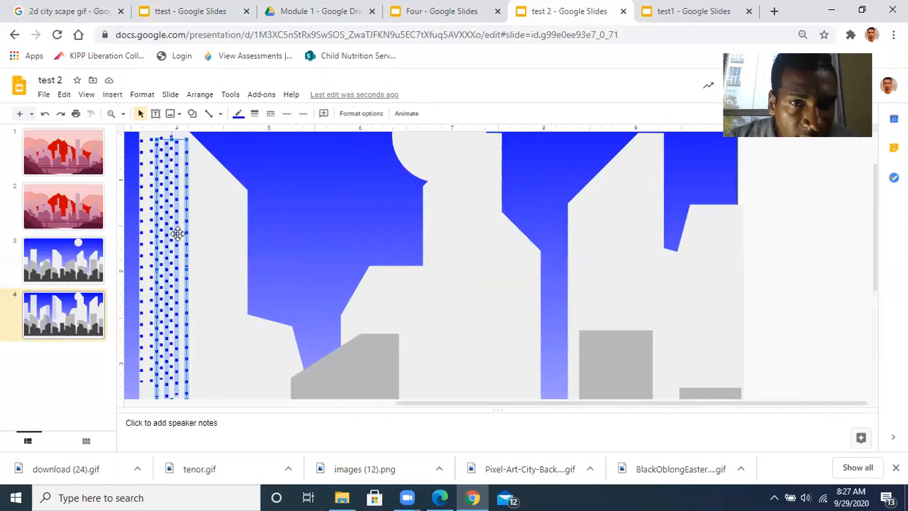
{"action": "left_click_drag", "start_coordinate": [178, 234], "coordinate": [490, 233]}
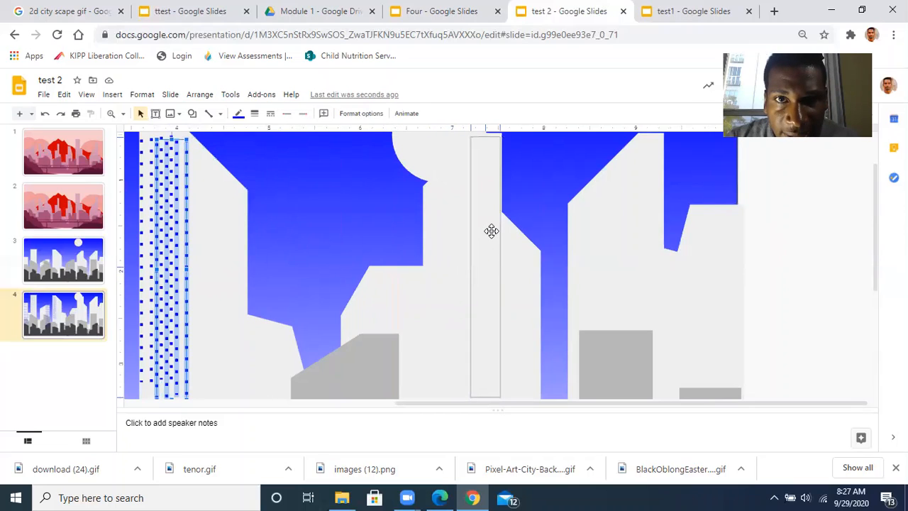
{"action": "left_click_drag", "start_coordinate": [491, 231], "coordinate": [491, 230]}
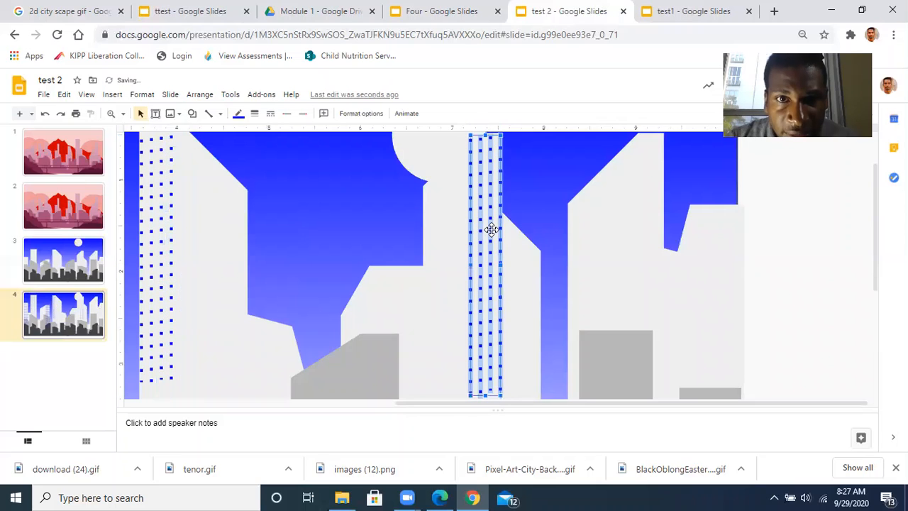
Step: Narrow the line set on the tower beside the moon and change its lines to the long dash-dot style
{"action": "scroll", "coordinate": [472, 271], "scroll_direction": "up", "scroll_amount": 1}
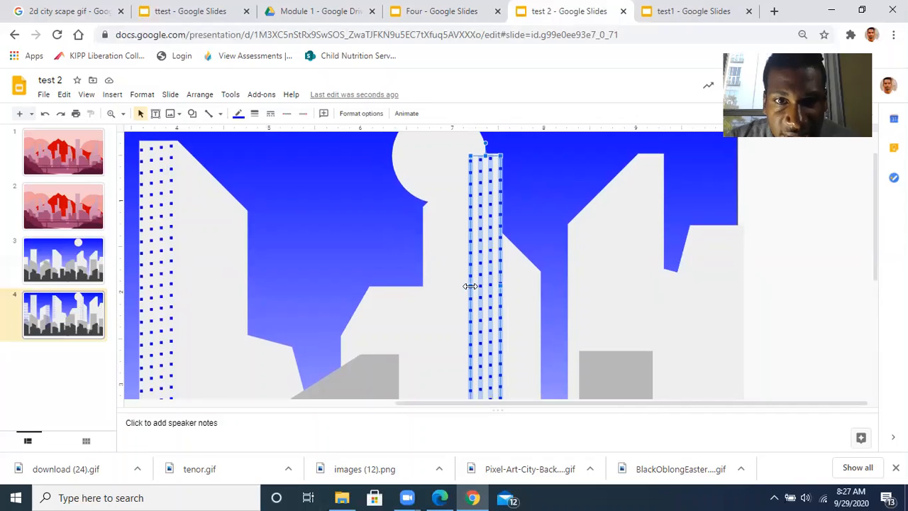
{"action": "left_click_drag", "start_coordinate": [470, 286], "coordinate": [475, 286]}
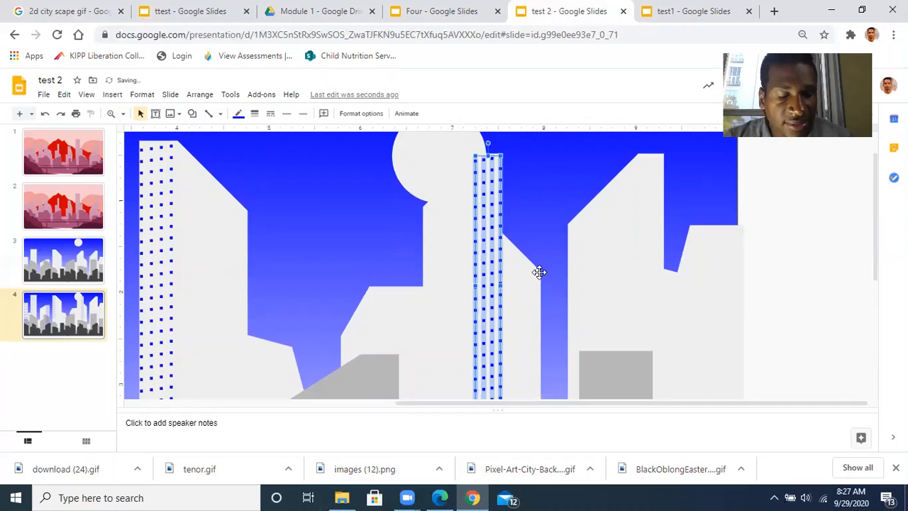
{"action": "left_click", "coordinate": [270, 115]}
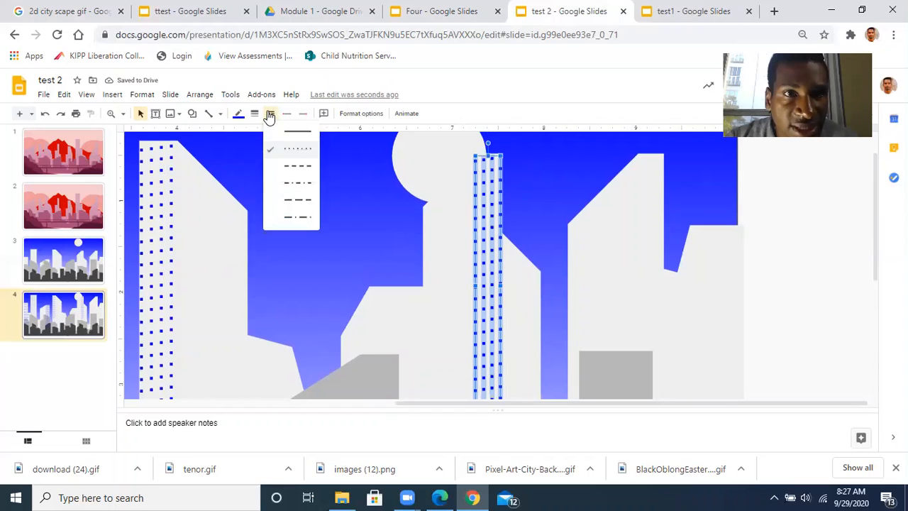
{"action": "left_click", "coordinate": [290, 217]}
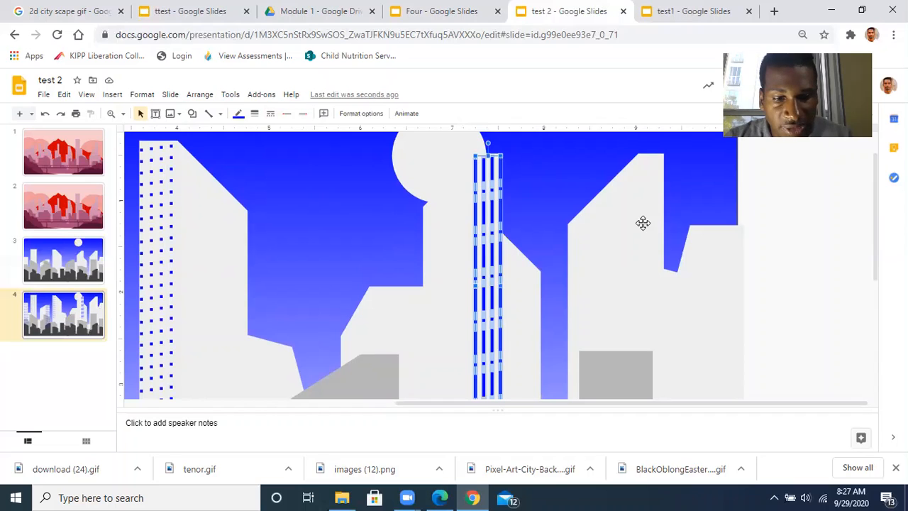
Step: Duplicate the long dash-dot lines onto the slanted tower near the slide's right edge and narrow the copy to its flat roof section
{"action": "scroll", "coordinate": [643, 222], "scroll_direction": "down", "scroll_amount": 1}
{"action": "key", "text": "Right"}
{"action": "key", "text": "Right"}
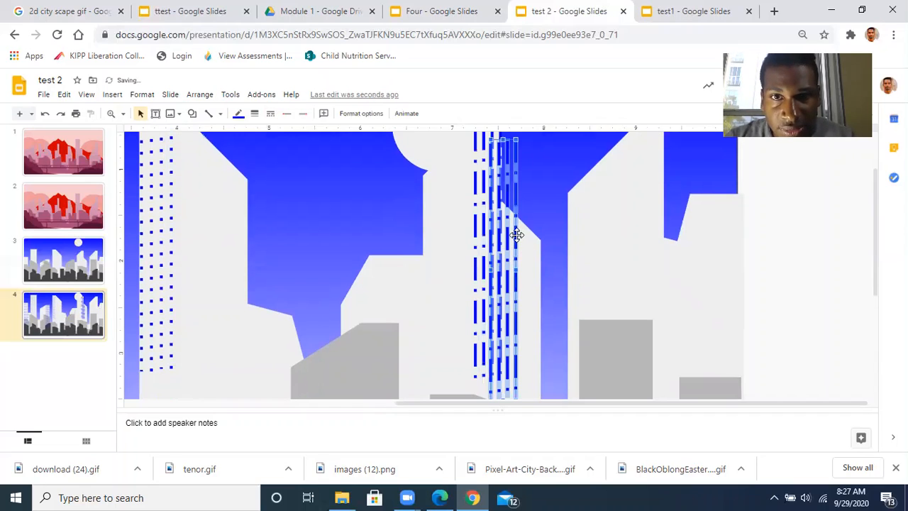
{"action": "left_click_drag", "start_coordinate": [516, 234], "coordinate": [658, 231]}
{"action": "scroll", "coordinate": [658, 238], "scroll_direction": "up", "scroll_amount": 2}
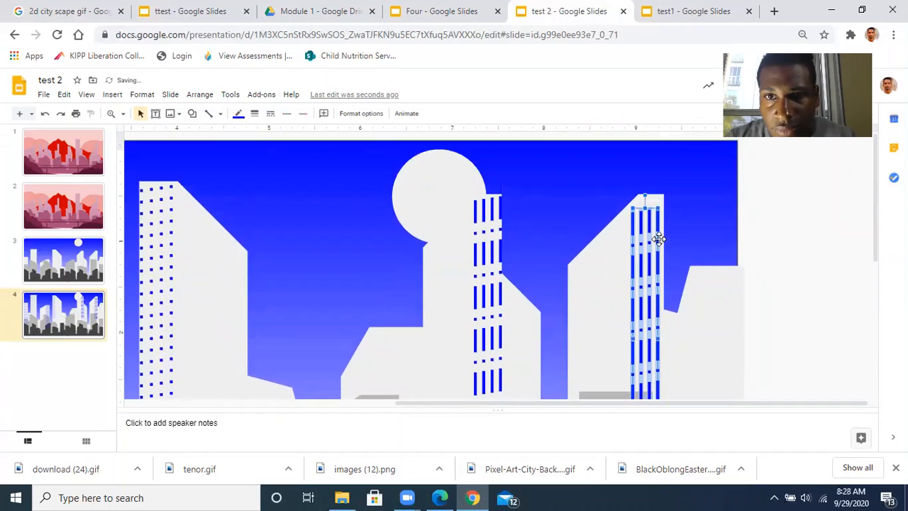
{"action": "left_click_drag", "start_coordinate": [647, 257], "coordinate": [647, 253]}
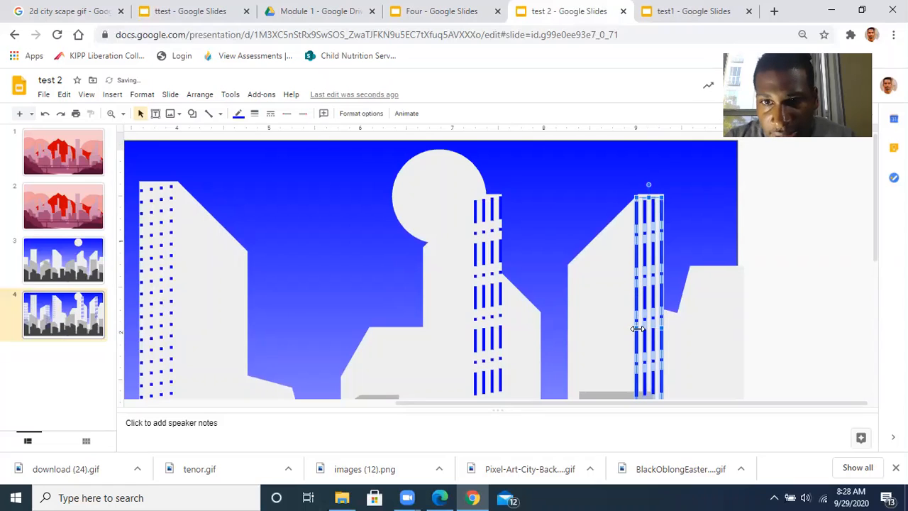
{"action": "left_click_drag", "start_coordinate": [637, 330], "coordinate": [640, 326]}
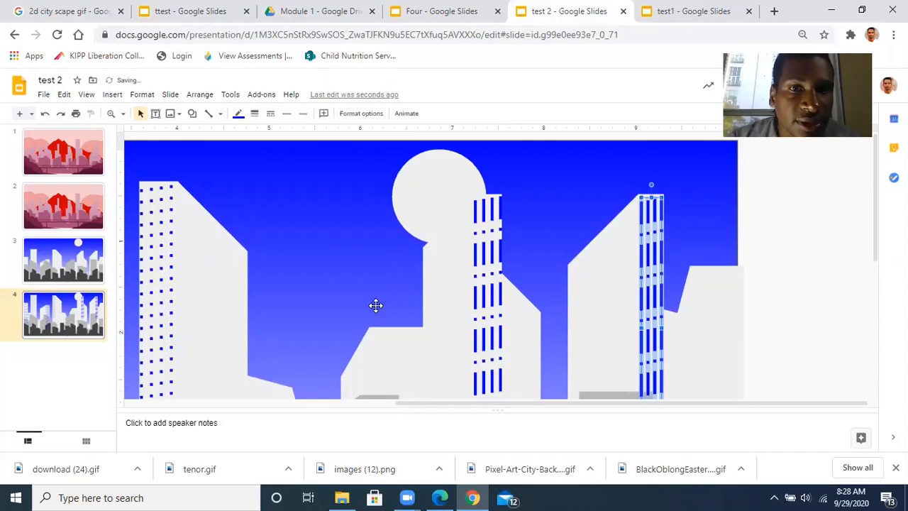
Step: Draw a thin horizontal rectangle just under the lower flat roof of the light-gray building beneath the moon
{"action": "left_click", "coordinate": [195, 115]}
{"action": "mouse_move", "coordinate": [209, 134]}
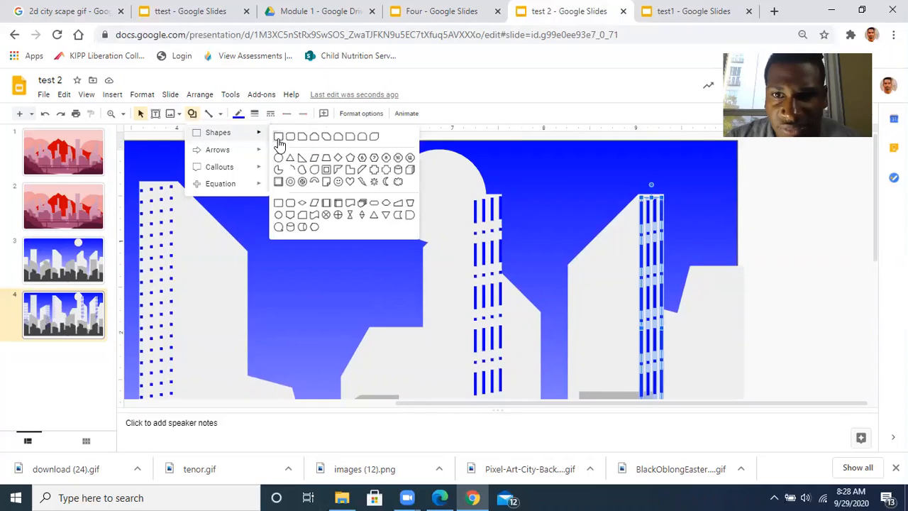
{"action": "left_click", "coordinate": [280, 138]}
{"action": "scroll", "coordinate": [570, 268], "scroll_direction": "down", "scroll_amount": 3}
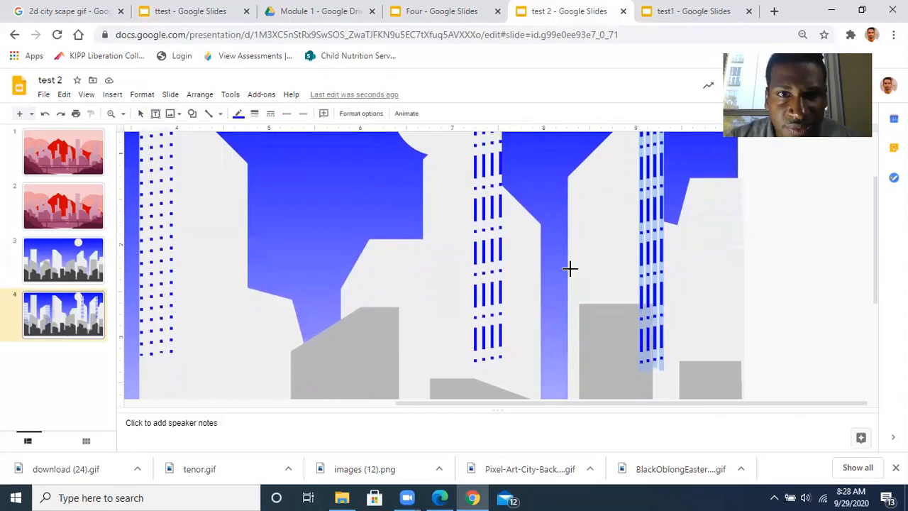
{"action": "scroll", "coordinate": [570, 269], "scroll_direction": "up", "scroll_amount": 1}
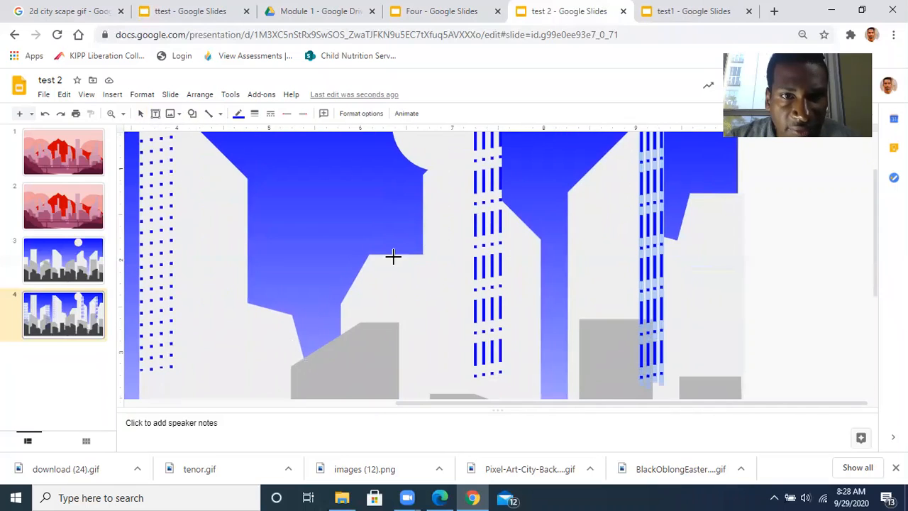
{"action": "left_click_drag", "start_coordinate": [376, 257], "coordinate": [422, 267]}
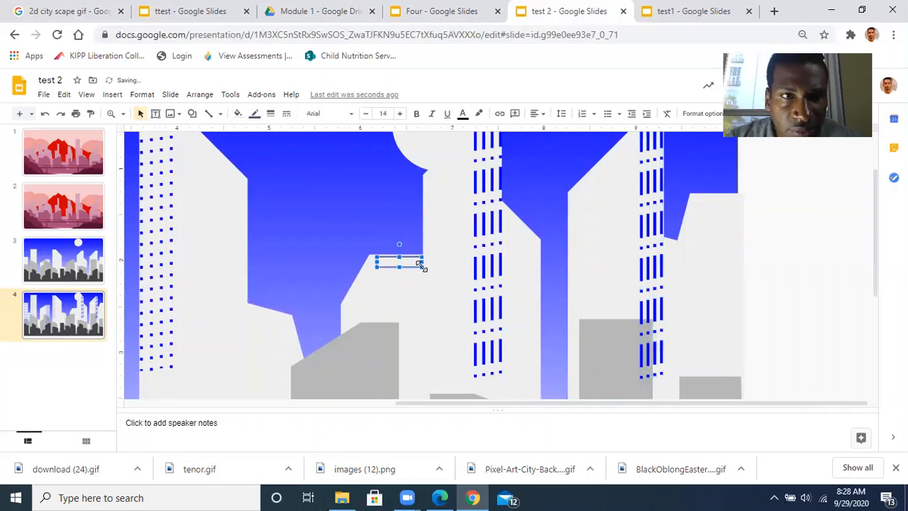
Step: Give the thin rectangle a transparent border and a solid blue fill
{"action": "left_click", "coordinate": [257, 119]}
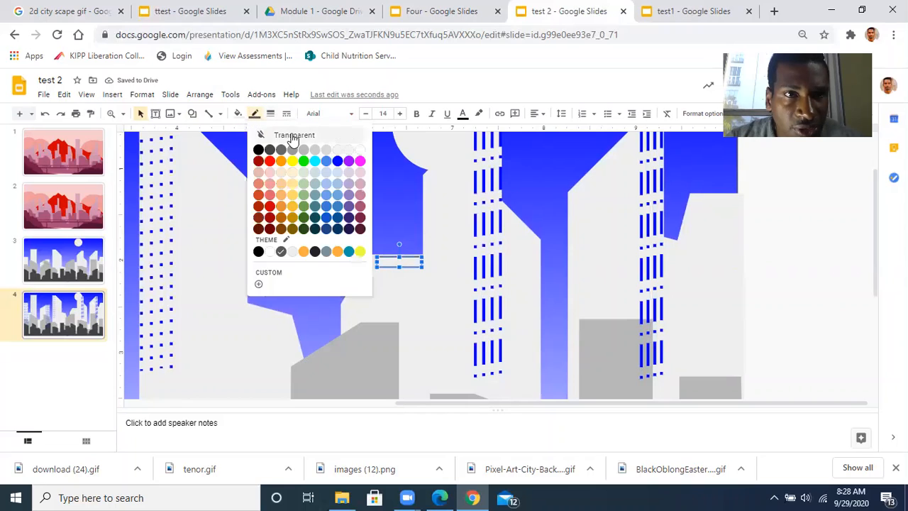
{"action": "left_click", "coordinate": [282, 133]}
{"action": "left_click", "coordinate": [236, 115]}
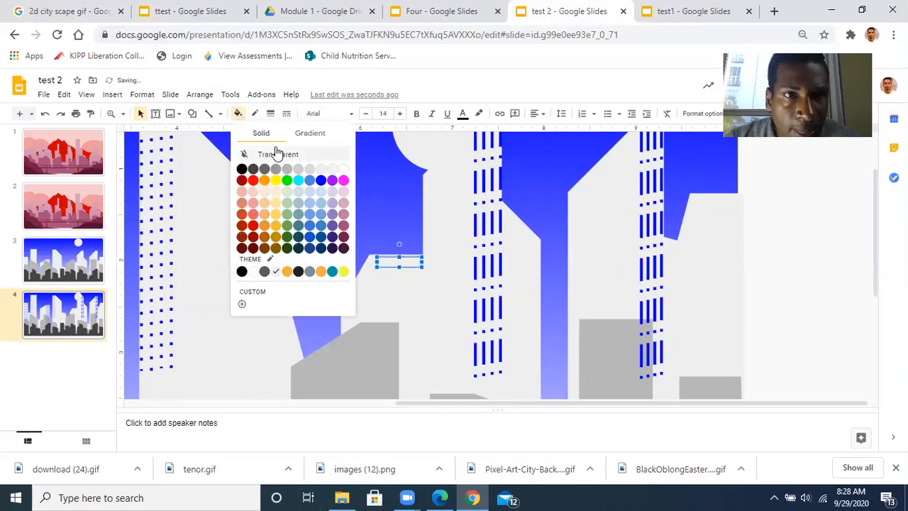
{"action": "left_click", "coordinate": [319, 182]}
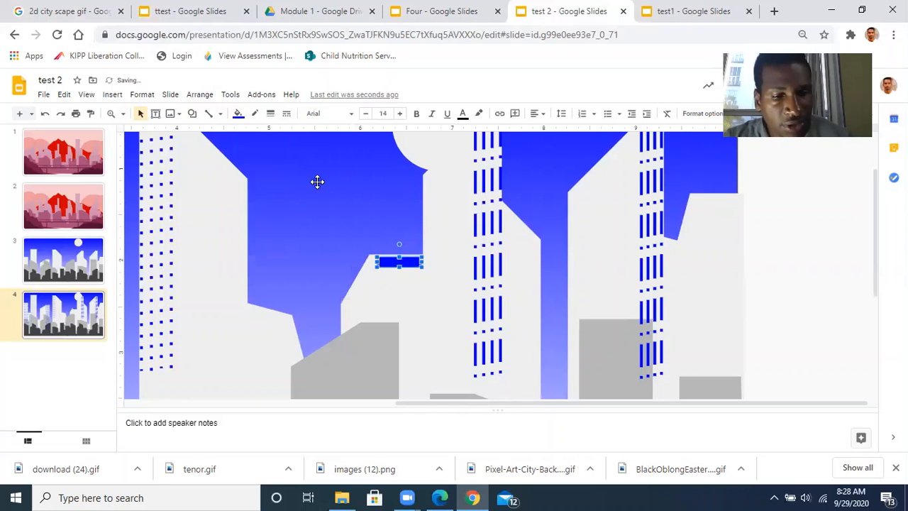
Step: Duplicate the blue rectangle on the building beneath the moon and align the copy just below the original with a small gap
{"action": "key", "text": "ctrl+d"}
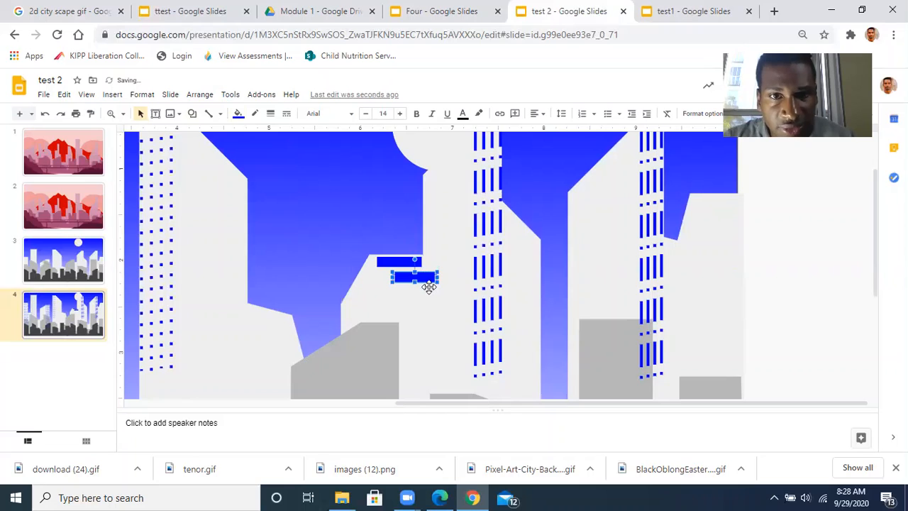
{"action": "left_click_drag", "start_coordinate": [423, 277], "coordinate": [412, 276]}
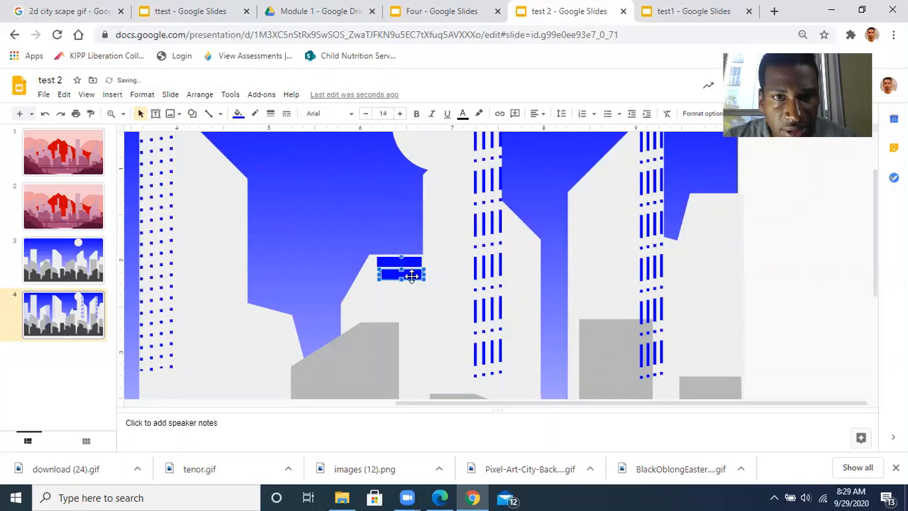
{"action": "left_click", "coordinate": [408, 318]}
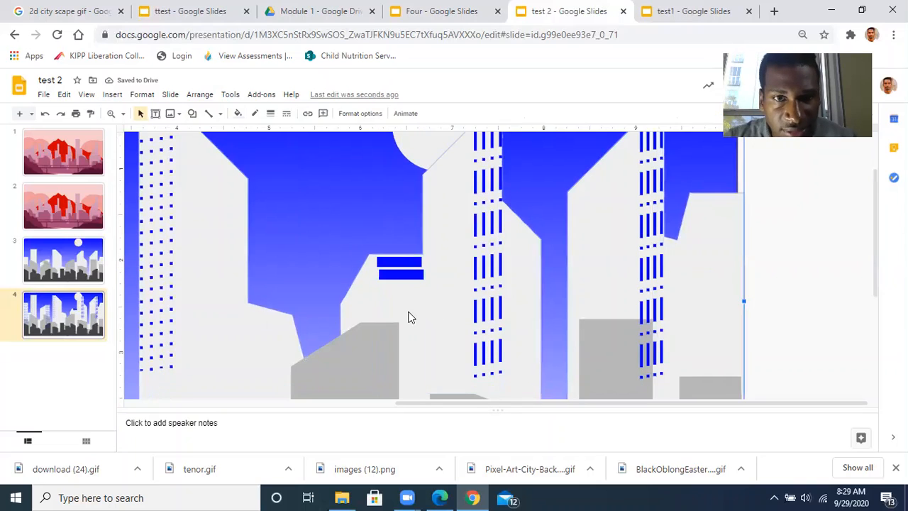
{"action": "left_click", "coordinate": [404, 273]}
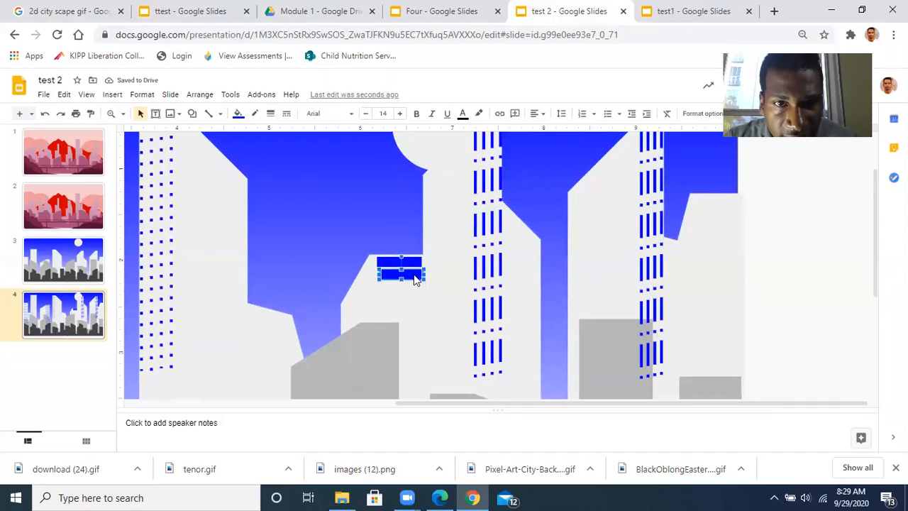
{"action": "mouse_move", "coordinate": [417, 279]}
{"action": "left_mouse_down"}
{"action": "mouse_move", "coordinate": [407, 286]}
{"action": "mouse_move", "coordinate": [413, 280]}
{"action": "left_mouse_up"}
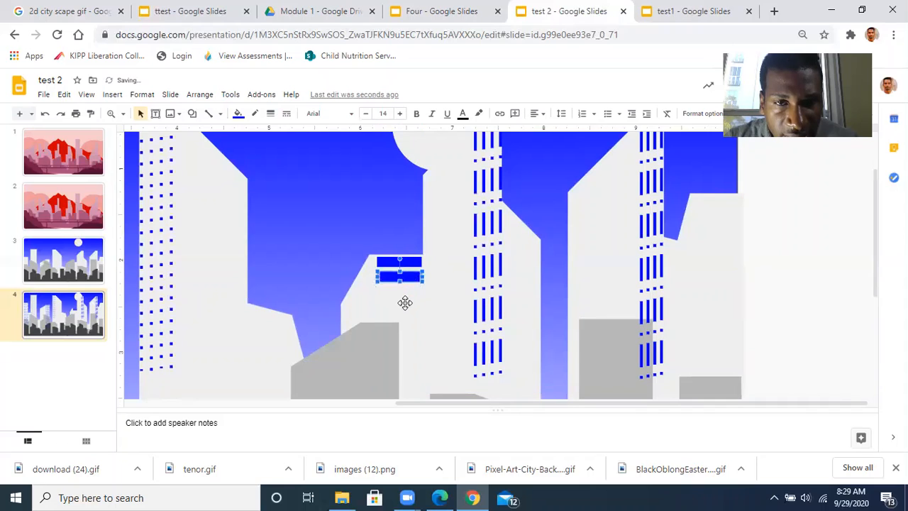
{"action": "left_click", "coordinate": [405, 302]}
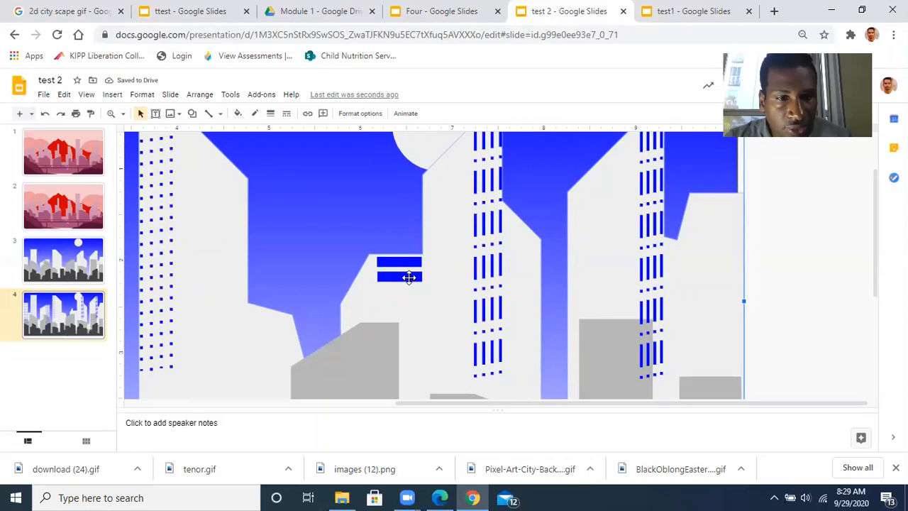
{"action": "left_click", "coordinate": [410, 276]}
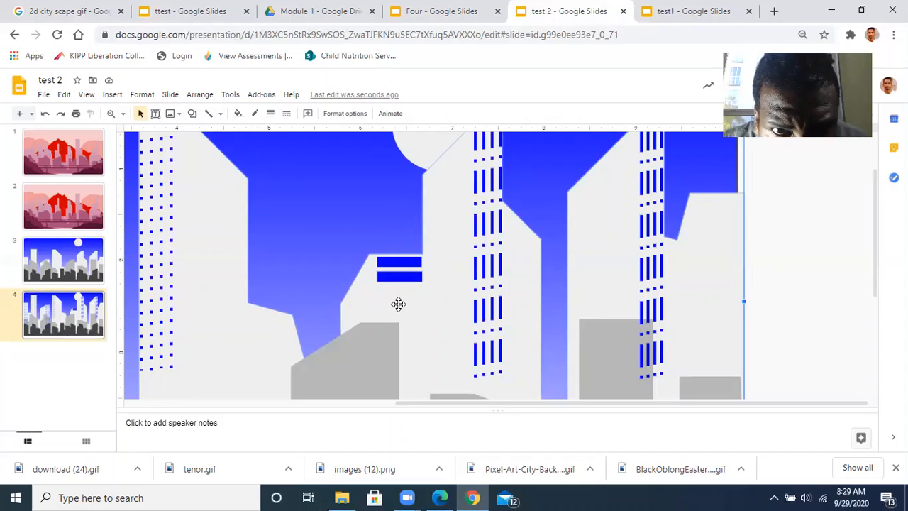
{"action": "left_click", "coordinate": [339, 210]}
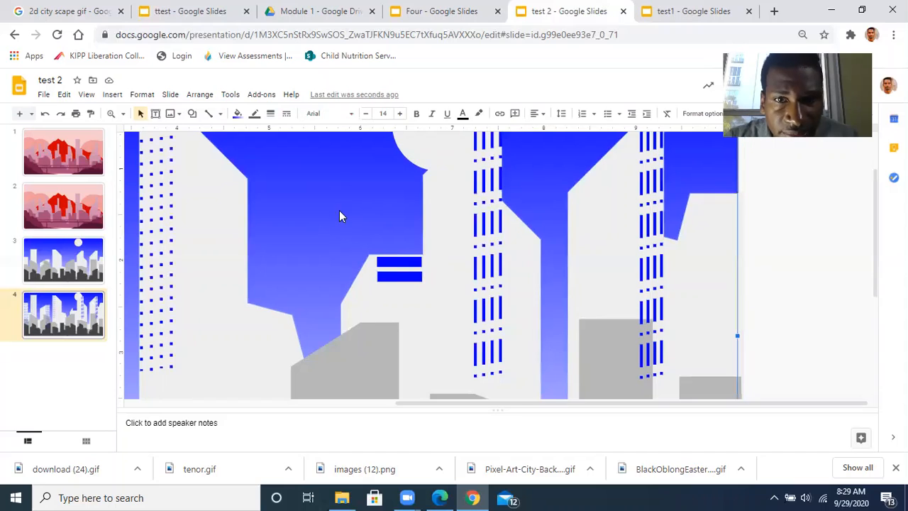
Step: Duplicate the two blue rectangles together and place the copies directly below them, forming an evenly spaced stack of four
{"action": "left_click", "coordinate": [399, 278]}
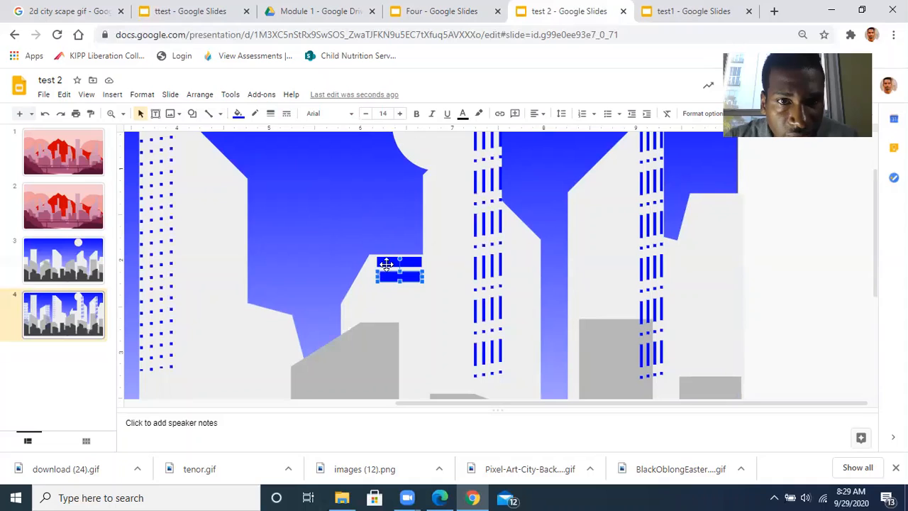
{"action": "left_click", "coordinate": [385, 261], "text": "shift"}
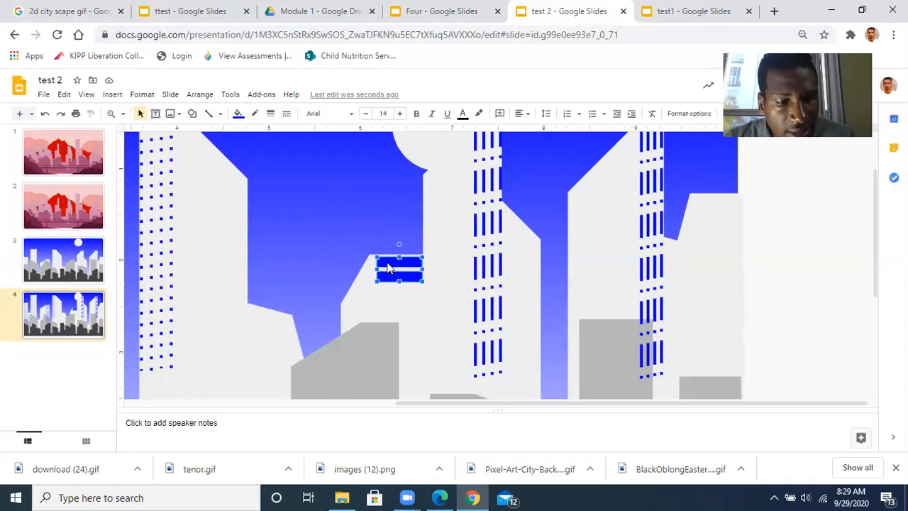
{"action": "key", "text": "ctrl+d"}
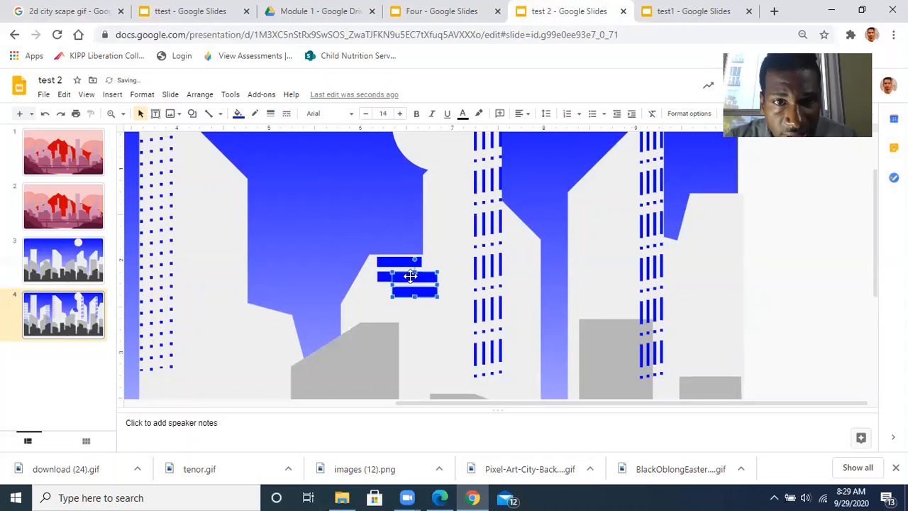
{"action": "left_click_drag", "start_coordinate": [398, 282], "coordinate": [386, 293]}
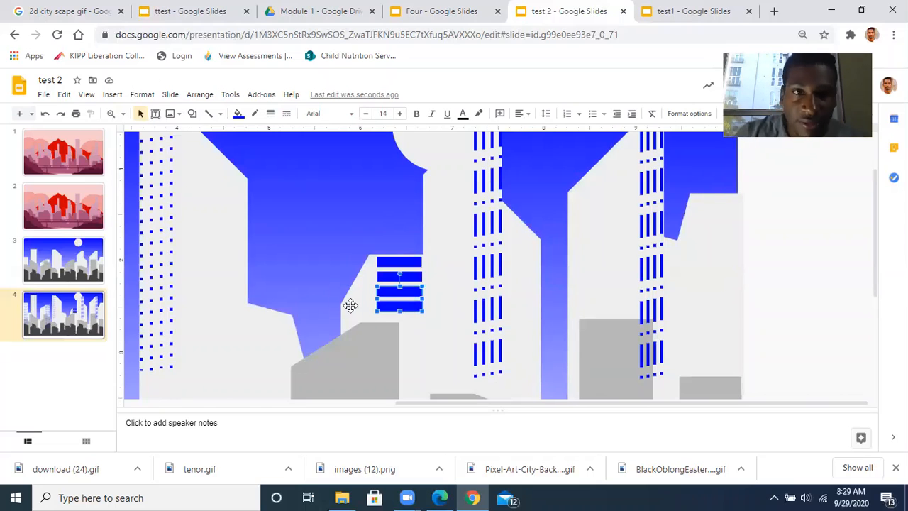
Step: Change the four dotted window lines on the second tower from the slide's left edge to the short dash style
{"action": "left_click", "coordinate": [112, 117]}
{"action": "left_click", "coordinate": [123, 117]}
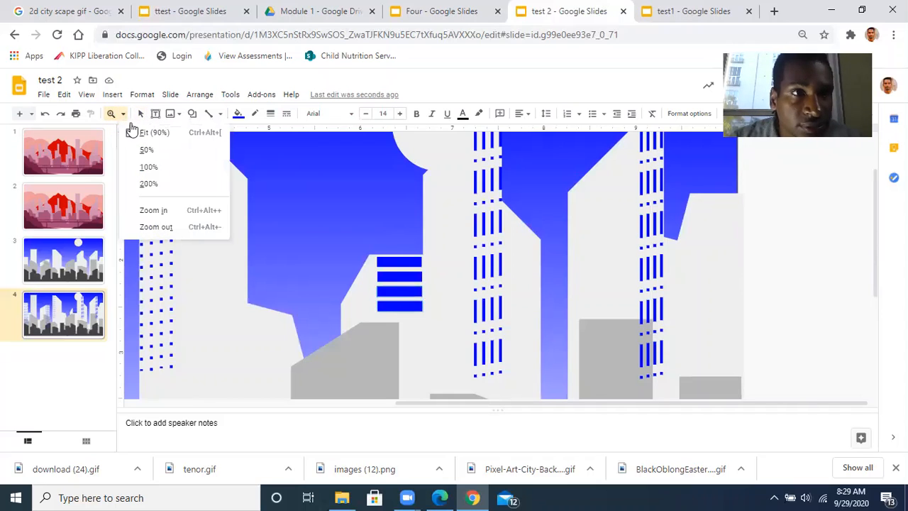
{"action": "left_click", "coordinate": [138, 132]}
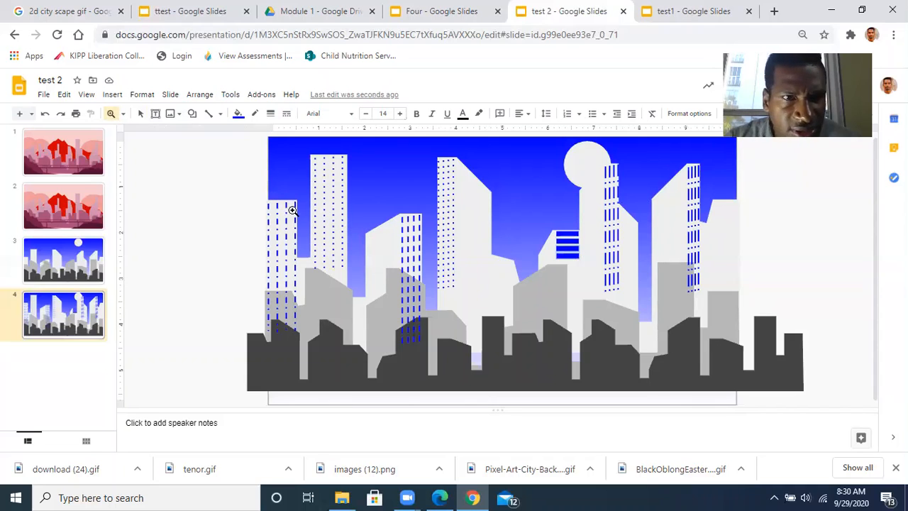
{"action": "left_click", "coordinate": [140, 118]}
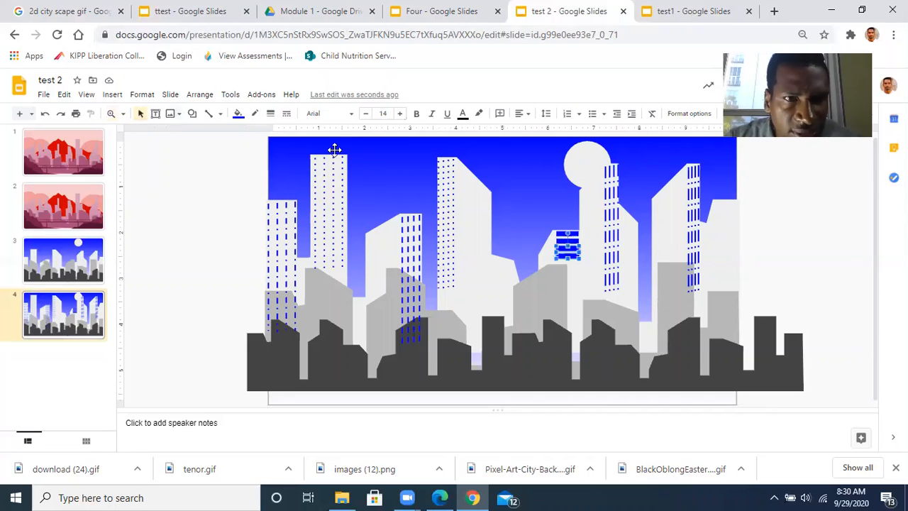
{"action": "left_click", "coordinate": [316, 195]}
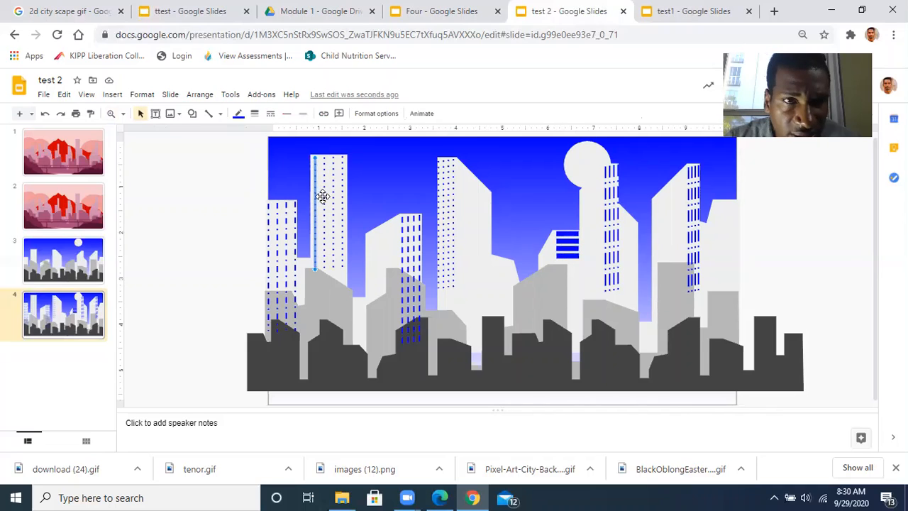
{"action": "left_click", "coordinate": [324, 196]}
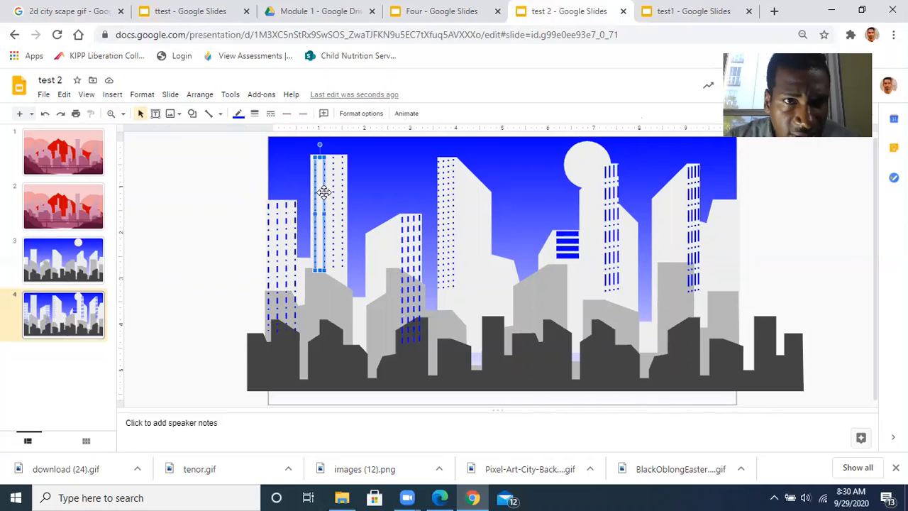
{"action": "left_click", "coordinate": [334, 194], "text": "shift"}
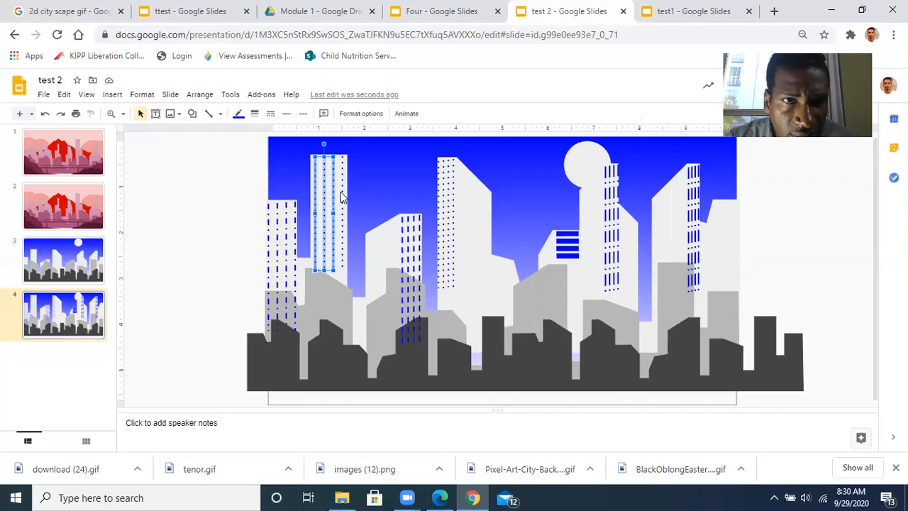
{"action": "left_click", "coordinate": [342, 191], "text": "shift"}
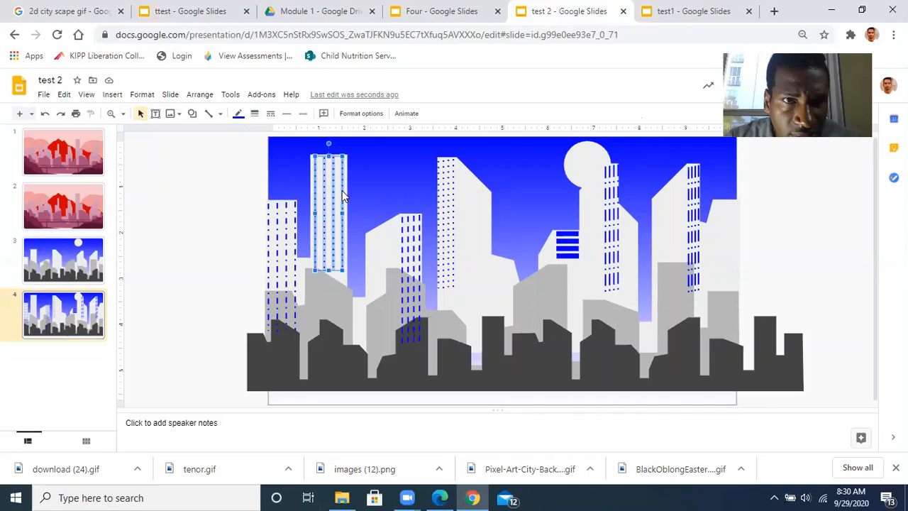
{"action": "left_click", "coordinate": [270, 115]}
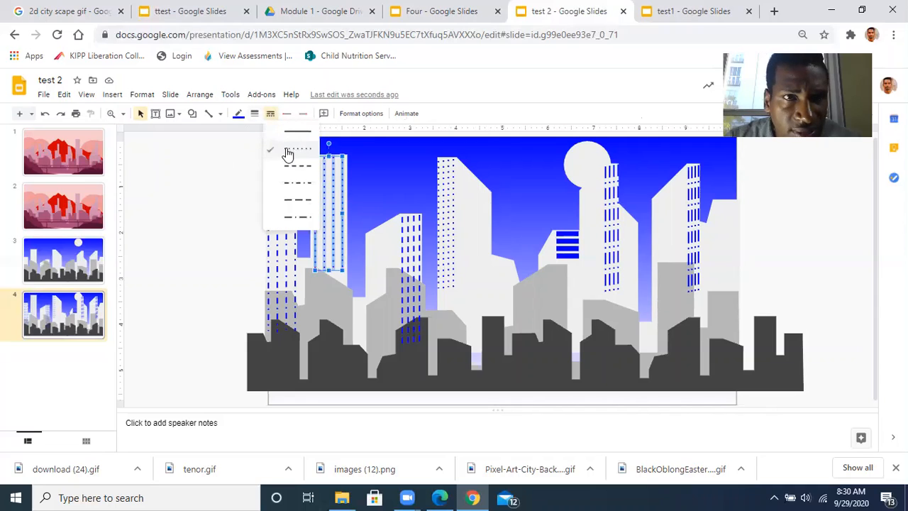
{"action": "left_click", "coordinate": [296, 171]}
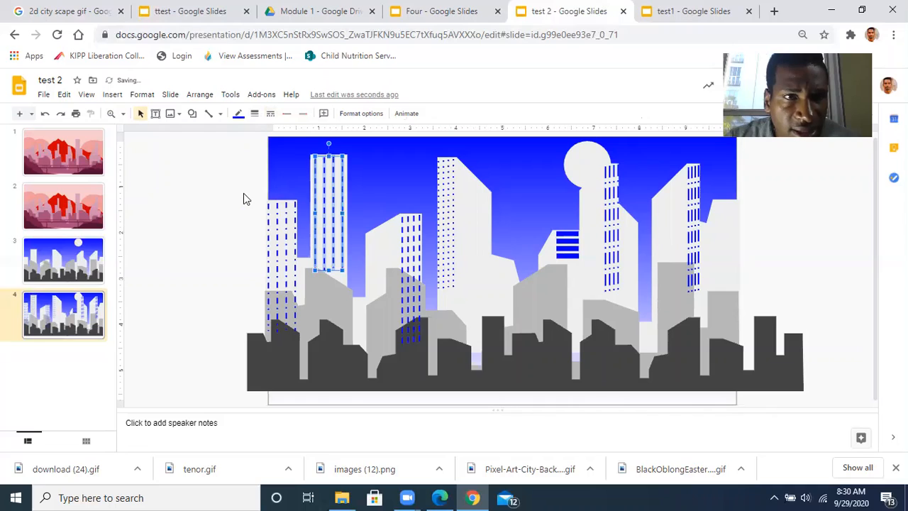
Step: Set the weight of that tower's four dashed window lines to 4px
{"action": "left_click", "coordinate": [254, 115]}
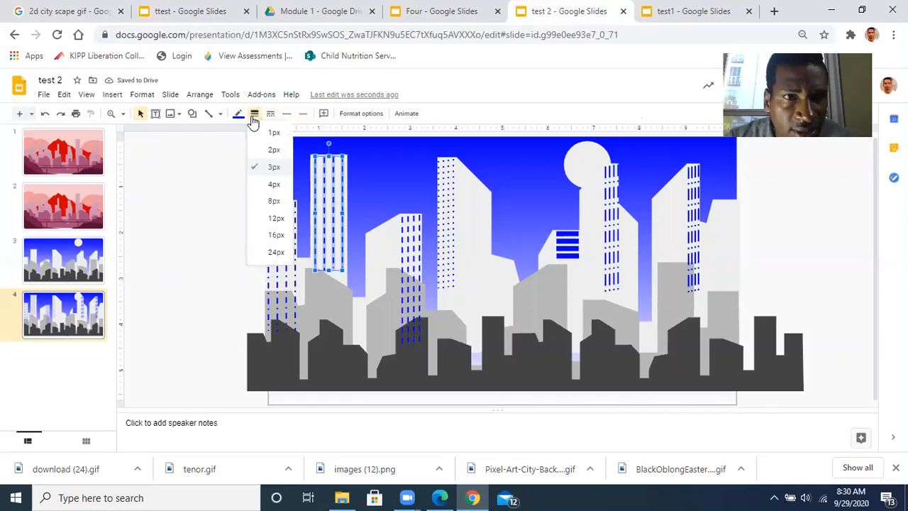
{"action": "left_click", "coordinate": [274, 185]}
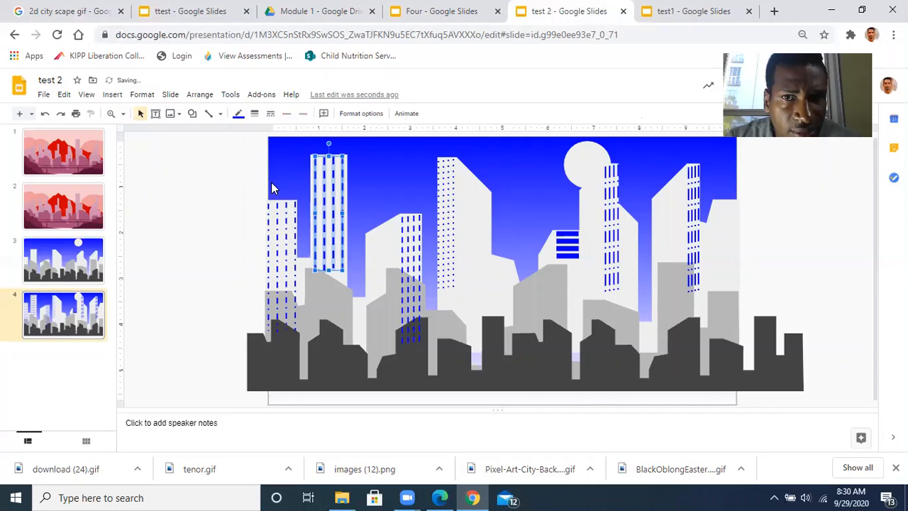
{"action": "left_click", "coordinate": [225, 223]}
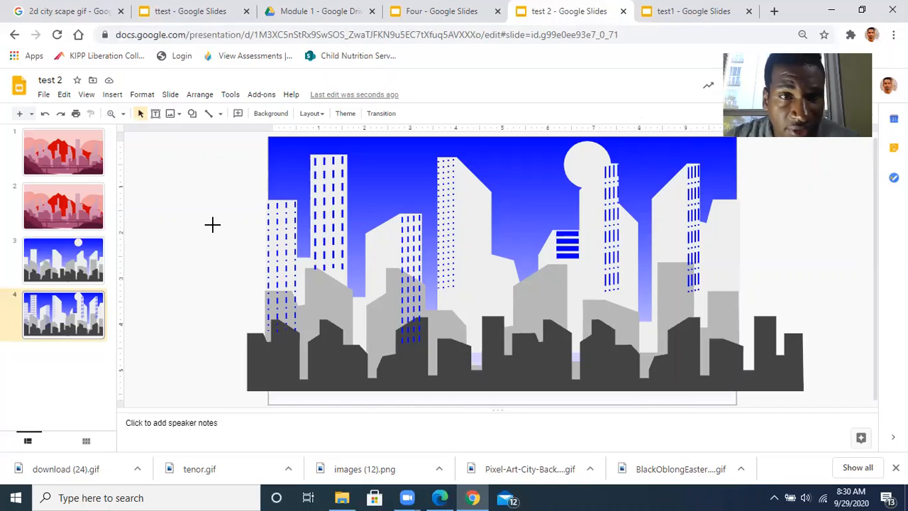
Step: Group all the blue windows with the light-gray building layer, leaving the blue sky background out of the selection
{"action": "mouse_move", "coordinate": [212, 225]}
{"action": "left_mouse_down"}
{"action": "mouse_move", "coordinate": [229, 208]}
{"action": "mouse_move", "coordinate": [232, 186]}
{"action": "mouse_move", "coordinate": [193, 223]}
{"action": "mouse_move", "coordinate": [234, 227]}
{"action": "left_mouse_up"}
{"action": "key", "text": "Escape"}
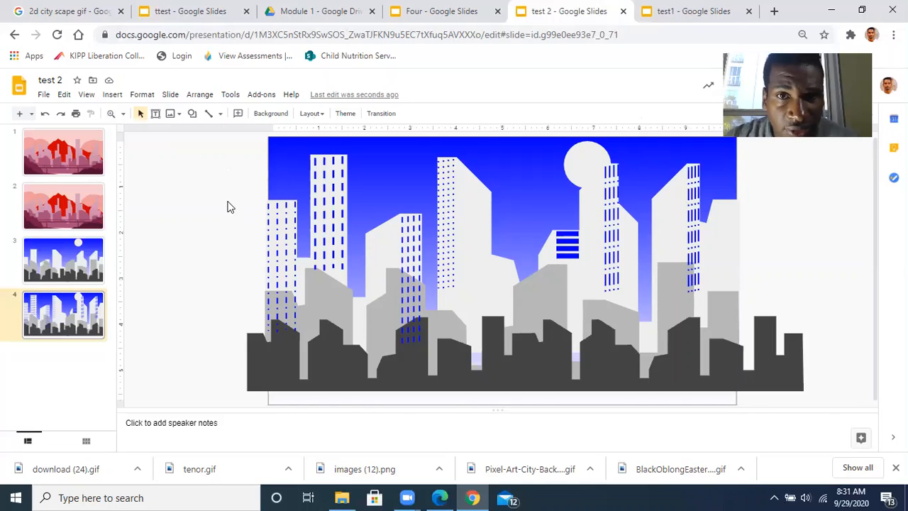
{"action": "left_click_drag", "start_coordinate": [227, 201], "coordinate": [751, 263]}
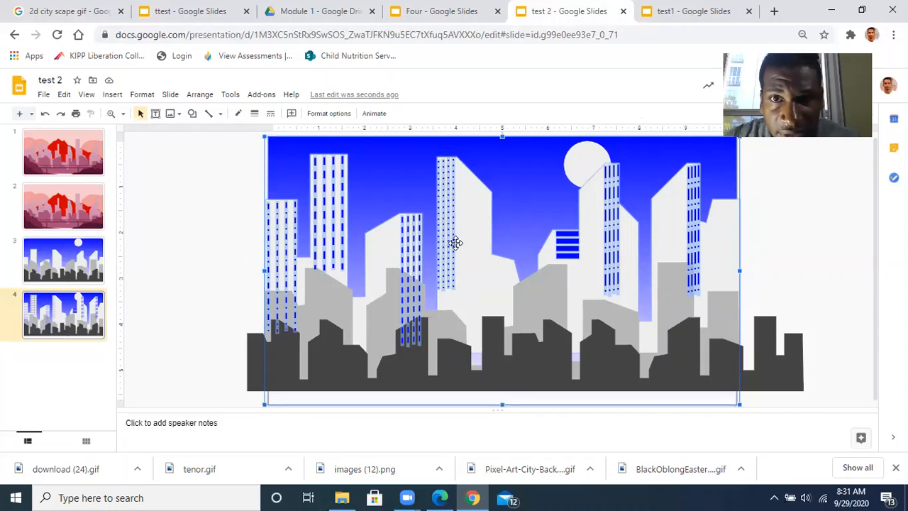
{"action": "left_click", "coordinate": [524, 177]}
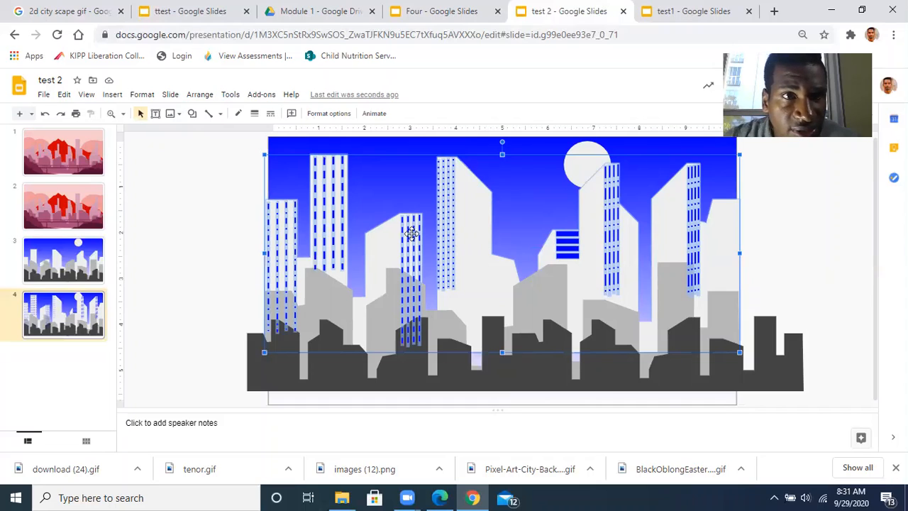
{"action": "left_click", "coordinate": [201, 94]}
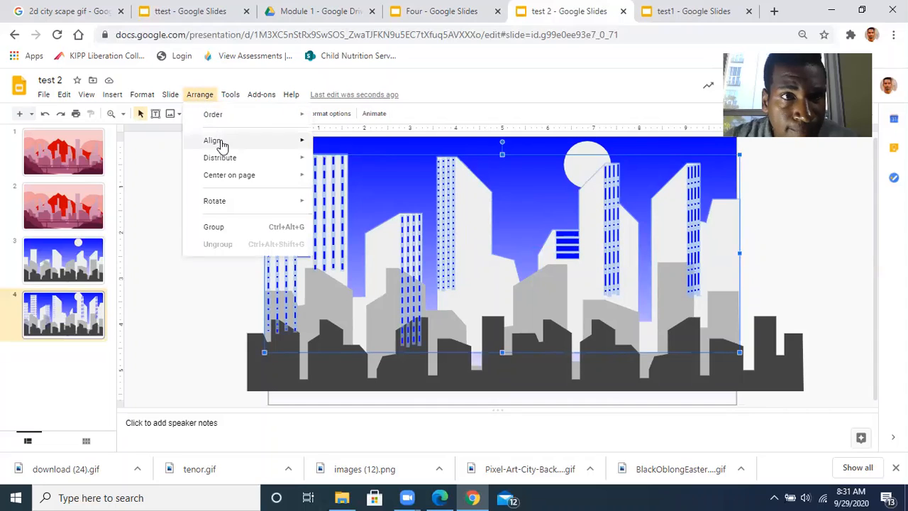
{"action": "left_click", "coordinate": [222, 227]}
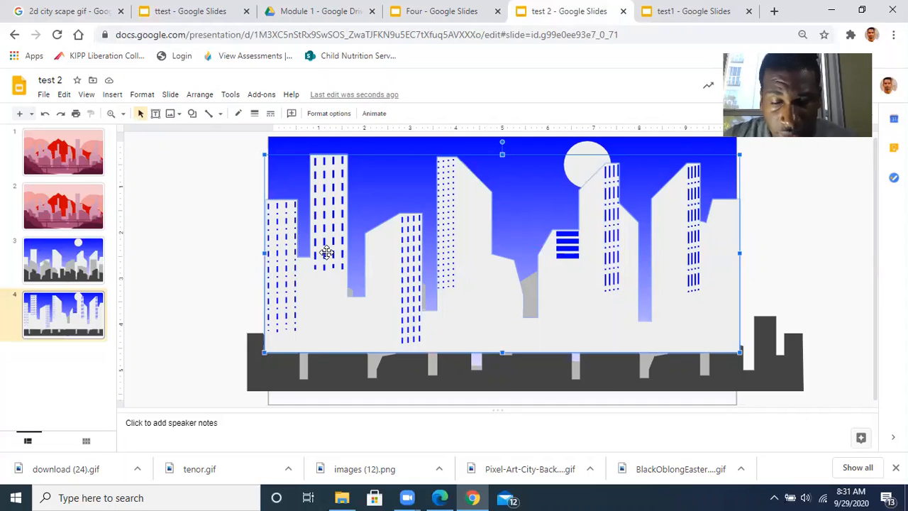
Step: Send the grouped light-gray buildings and windows backward two levels, behind the dark-gray and mid-gray building layers
{"action": "key", "text": "ctrl+Down"}
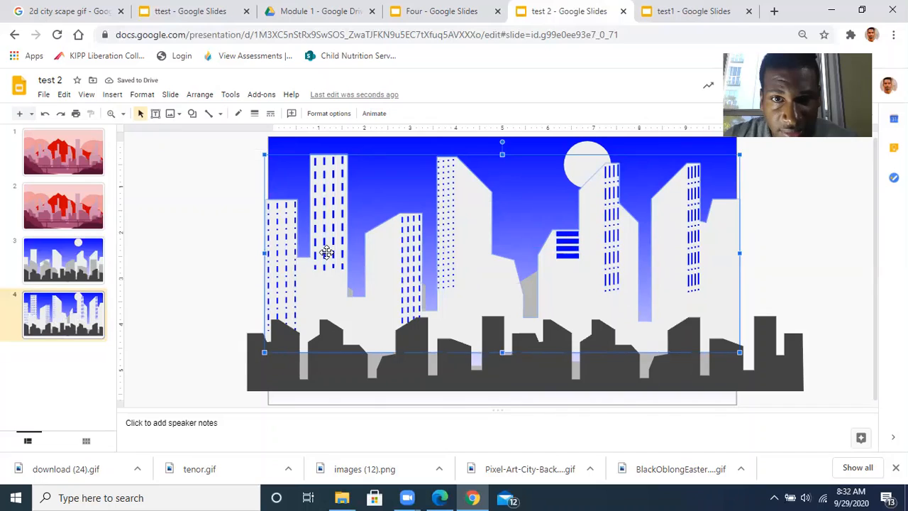
{"action": "key", "text": "ctrl+Down"}
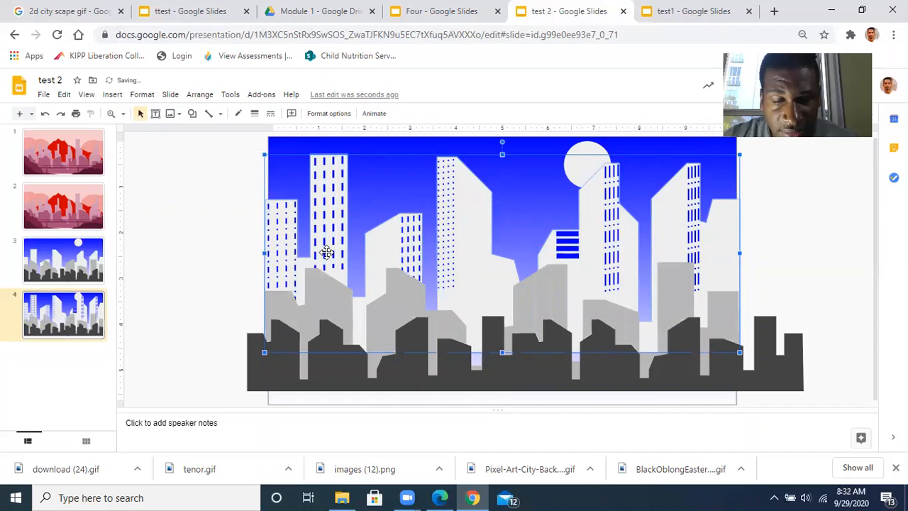
{"action": "left_click", "coordinate": [216, 268]}
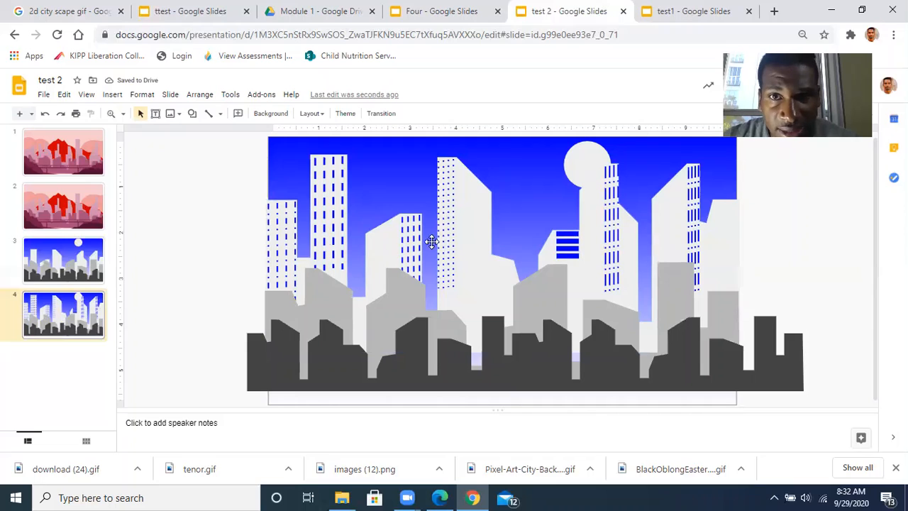
Step: Nudge the grouped light-gray buildings and their windows straight down, lower behind the mid-gray and dark-gray buildings
{"action": "left_click", "coordinate": [464, 253]}
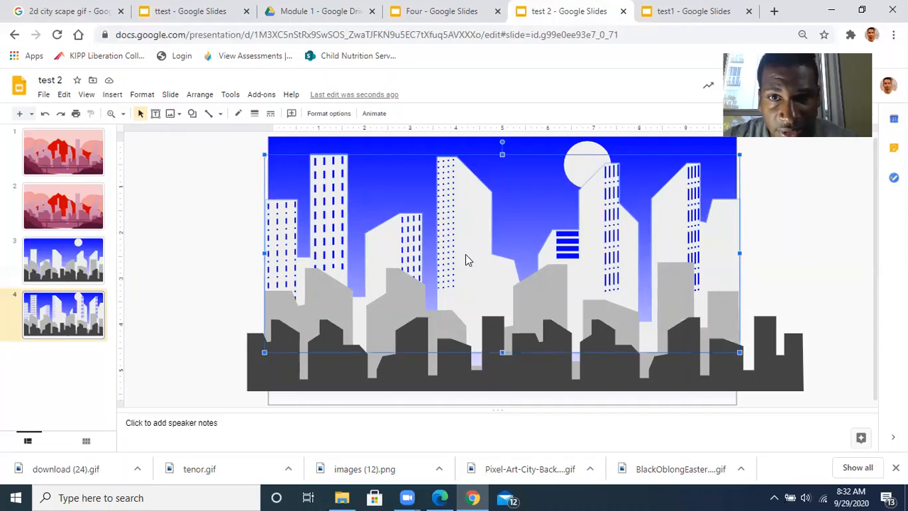
{"action": "key", "text": "Down"}
{"action": "key", "text": "Down"}
{"action": "key", "text": "Down"}
{"action": "key", "text": "Down"}
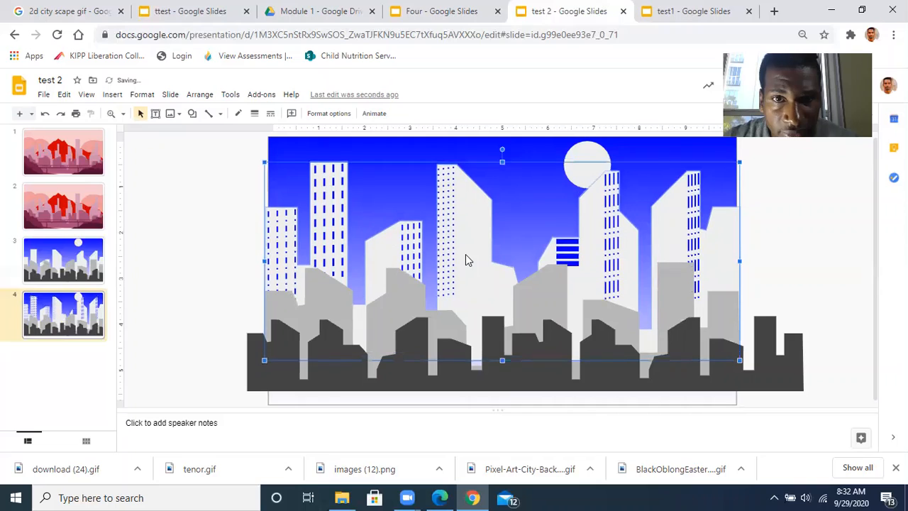
{"action": "key", "text": "Down"}
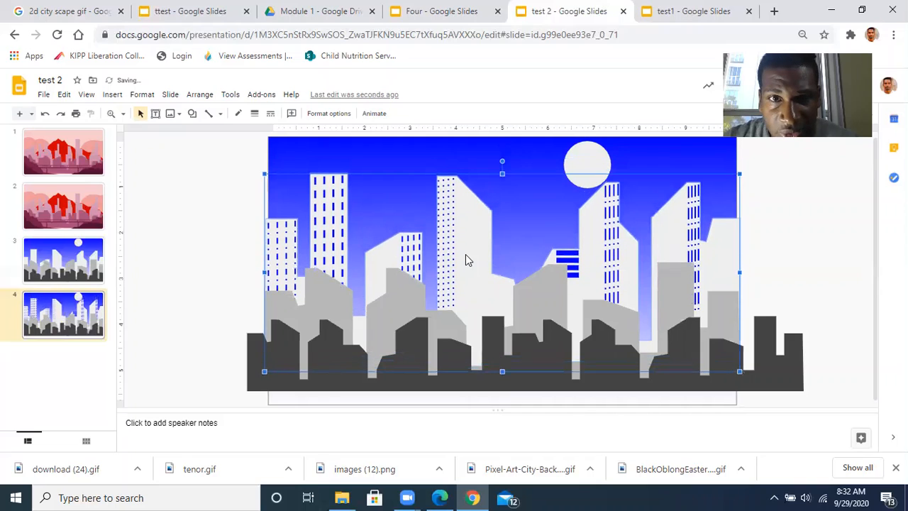
Step: Nudge the grouped light-gray buildings and windows three more increments straight down, then deselect the group
{"action": "key", "text": "Down"}
{"action": "key", "text": "Down"}
{"action": "key", "text": "Down"}
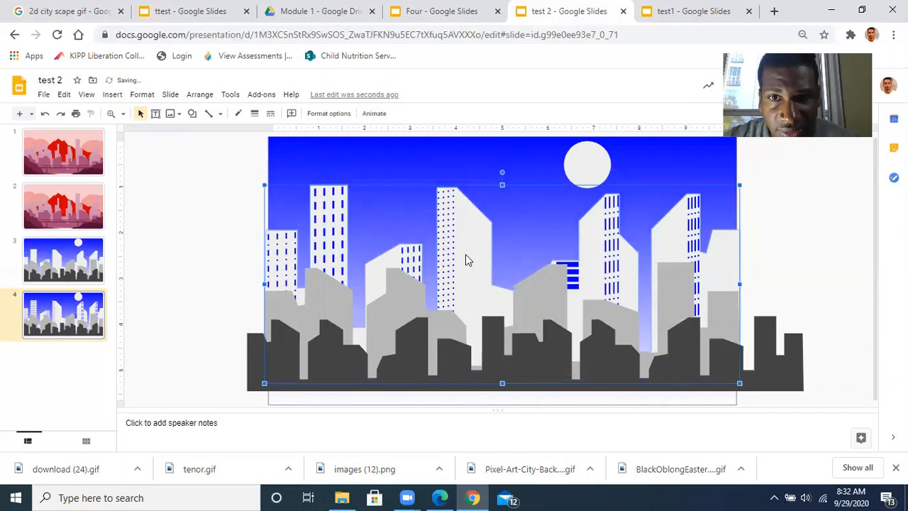
{"action": "left_click", "coordinate": [237, 259]}
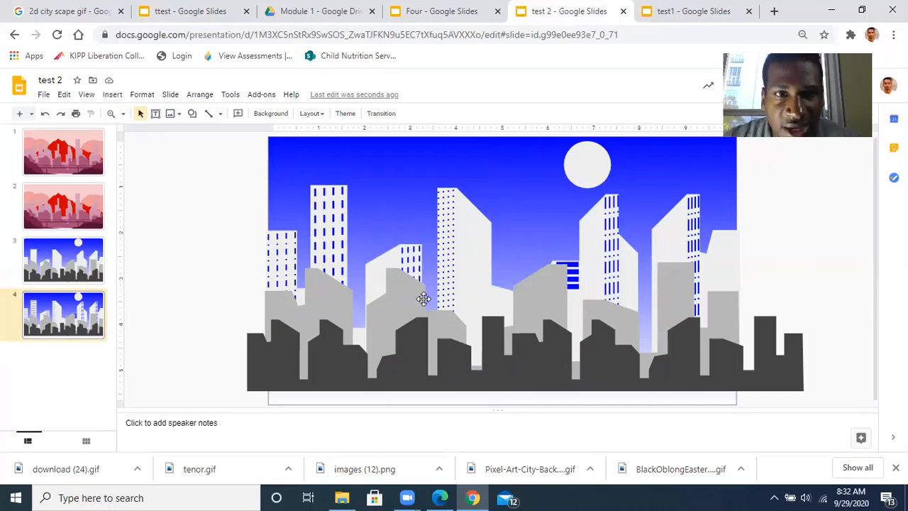
{"action": "left_click", "coordinate": [193, 115]}
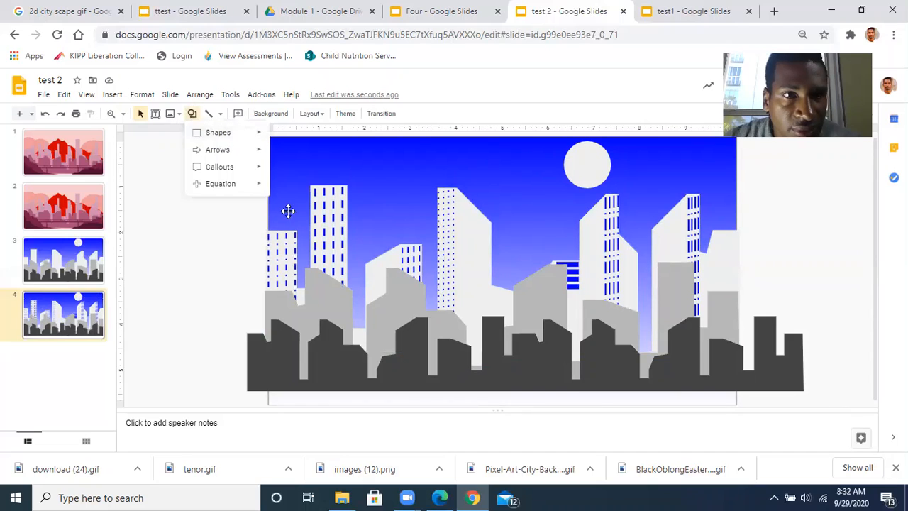
{"action": "mouse_move", "coordinate": [214, 133]}
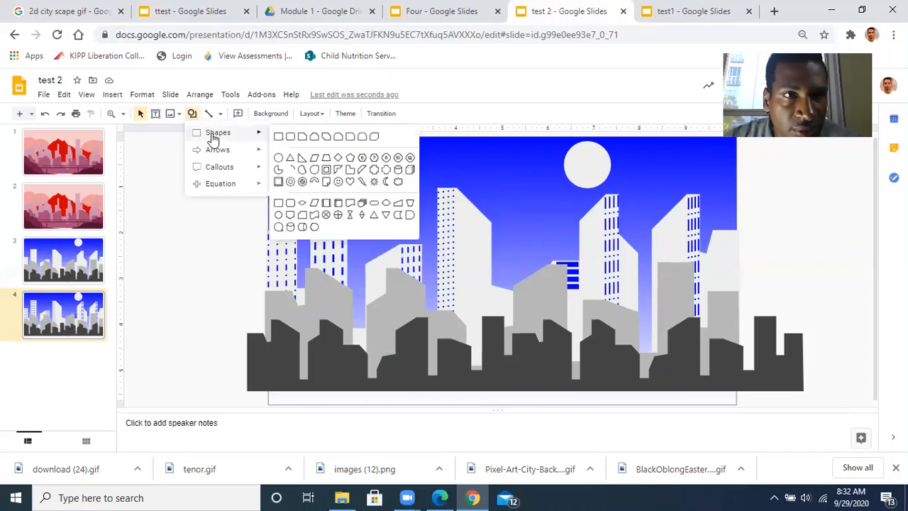
{"action": "left_click", "coordinate": [280, 137]}
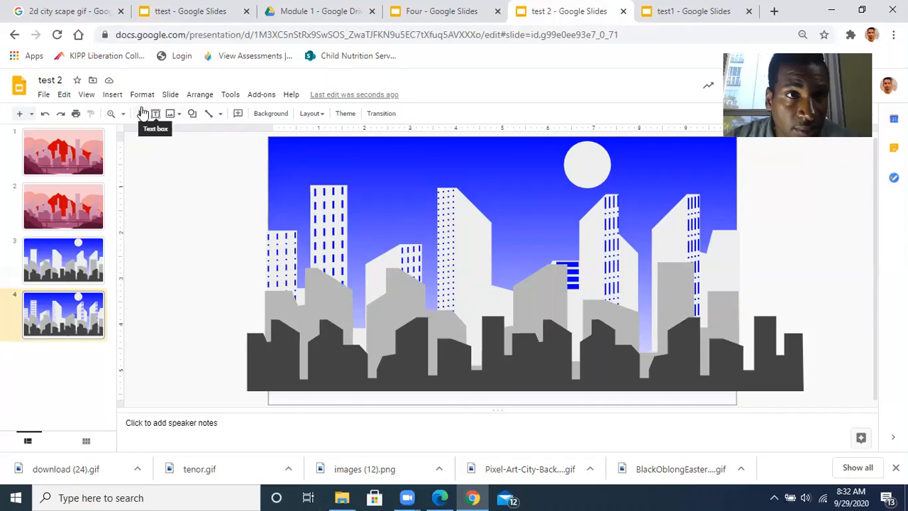
Step: Draw a thin vertical rectangle rising from the flat roof of the mid-gray building near the 2.5-inch mark, with a transparent outline
{"action": "left_click", "coordinate": [112, 115]}
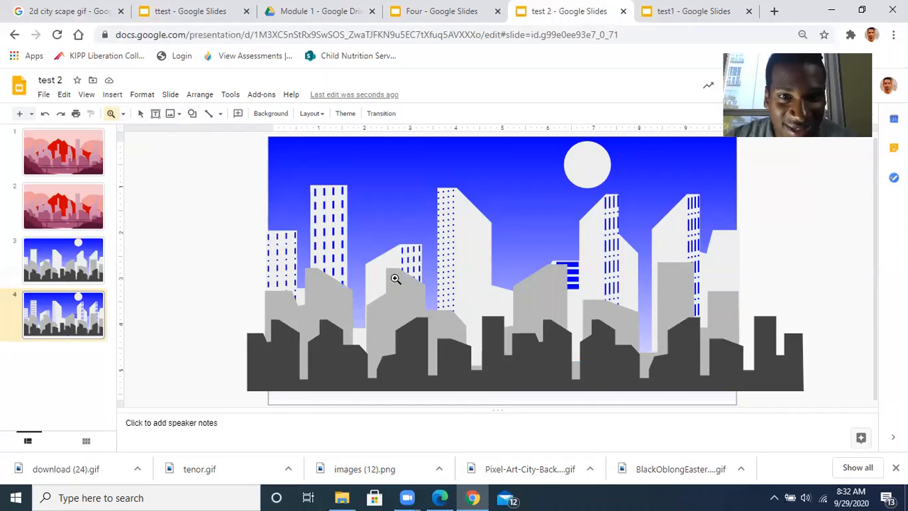
{"action": "left_click", "coordinate": [396, 279]}
{"action": "left_click", "coordinate": [396, 279]}
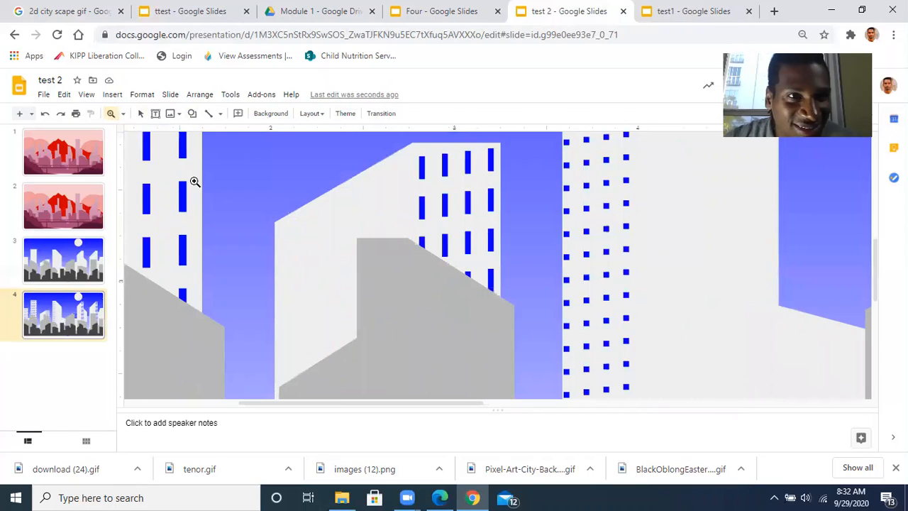
{"action": "left_click", "coordinate": [191, 116]}
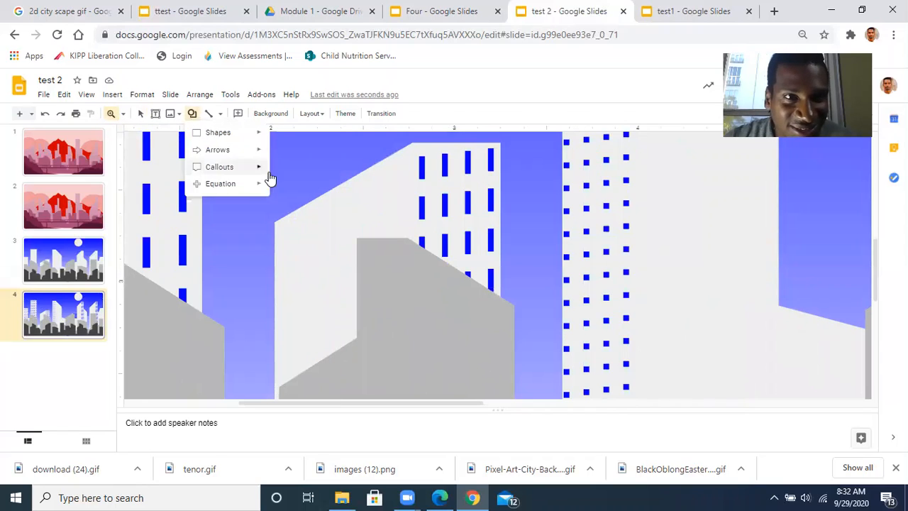
{"action": "left_click", "coordinate": [278, 136]}
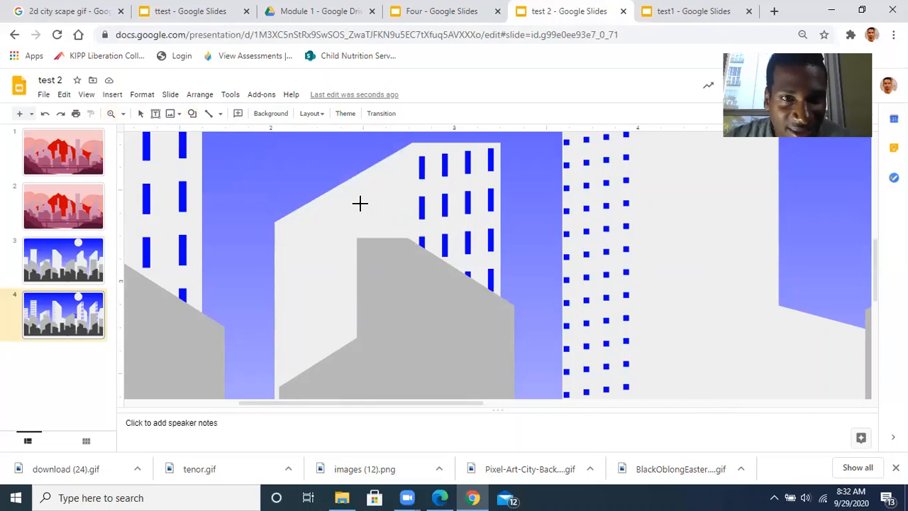
{"action": "left_click_drag", "start_coordinate": [357, 199], "coordinate": [362, 249]}
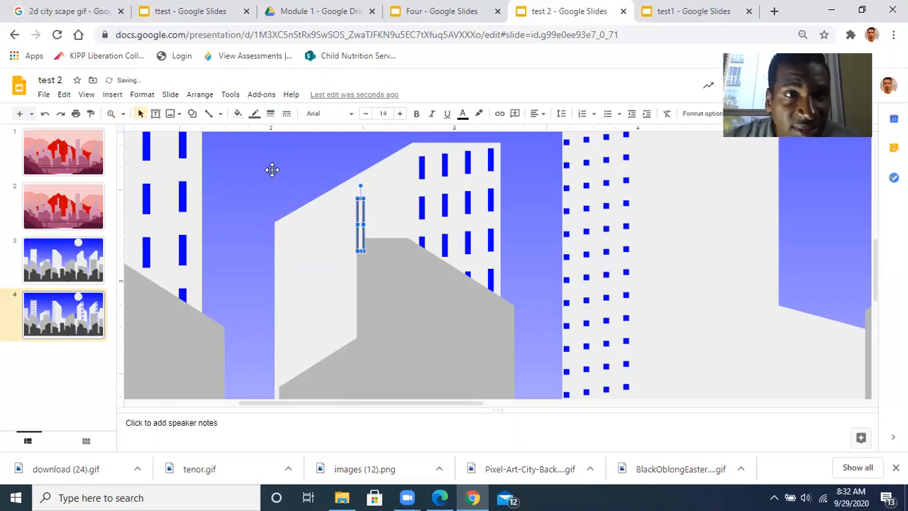
{"action": "left_click", "coordinate": [257, 119]}
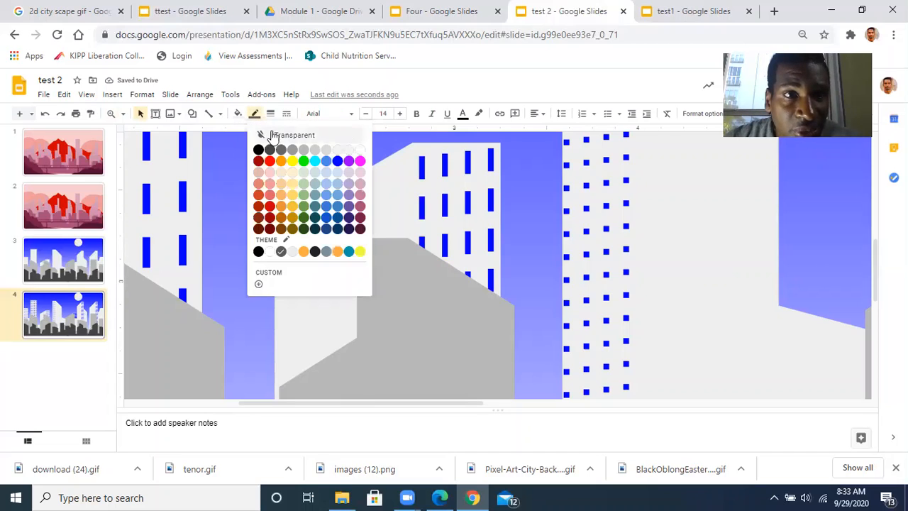
{"action": "left_click", "coordinate": [271, 134]}
Step: Try two darker gray fills on the thin rooftop rectangle and compare them with the mid-gray building
{"action": "left_click", "coordinate": [238, 116]}
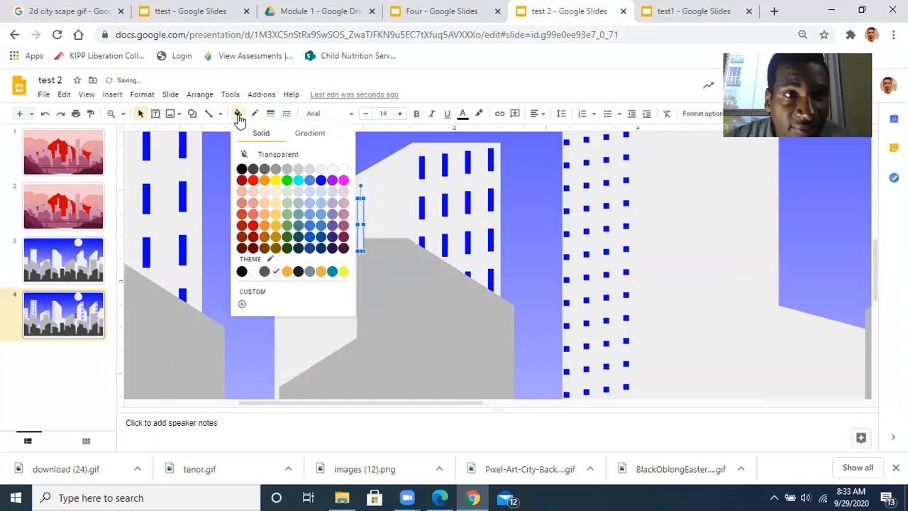
{"action": "left_click", "coordinate": [266, 168]}
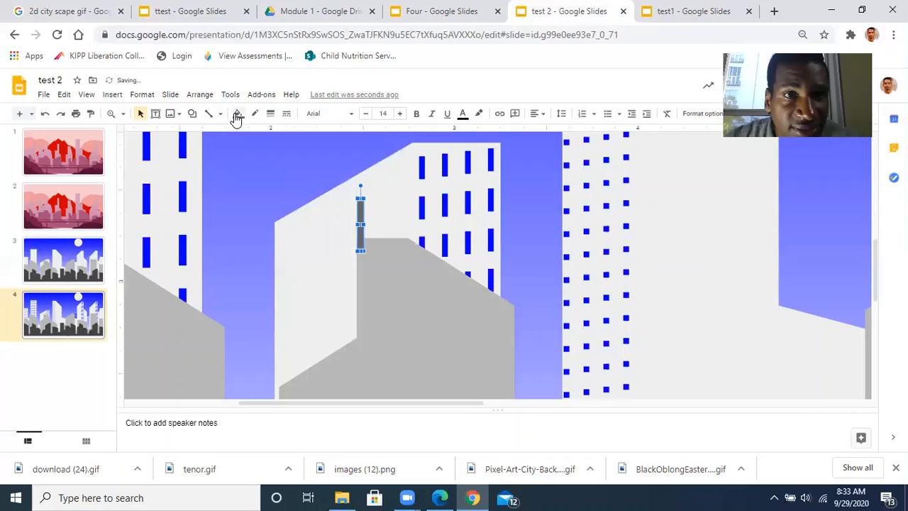
{"action": "left_click", "coordinate": [238, 115]}
{"action": "left_click", "coordinate": [275, 169]}
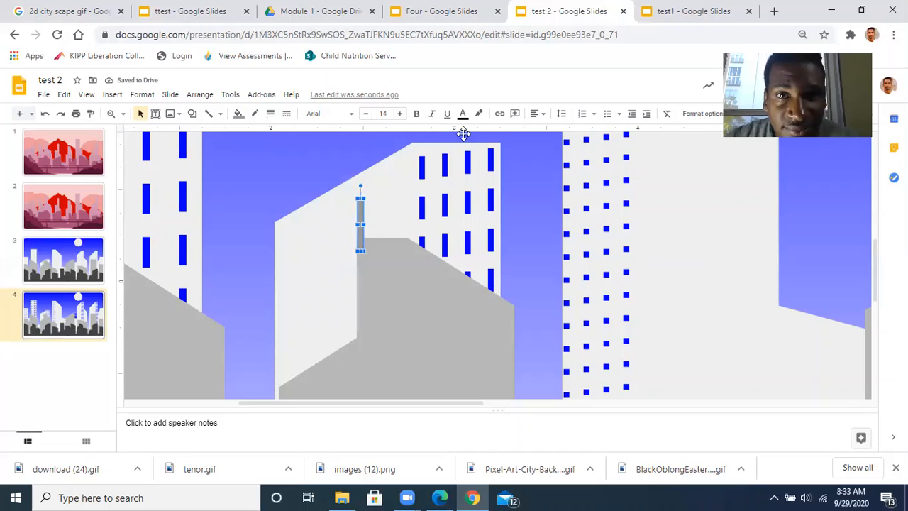
{"action": "left_click", "coordinate": [518, 159]}
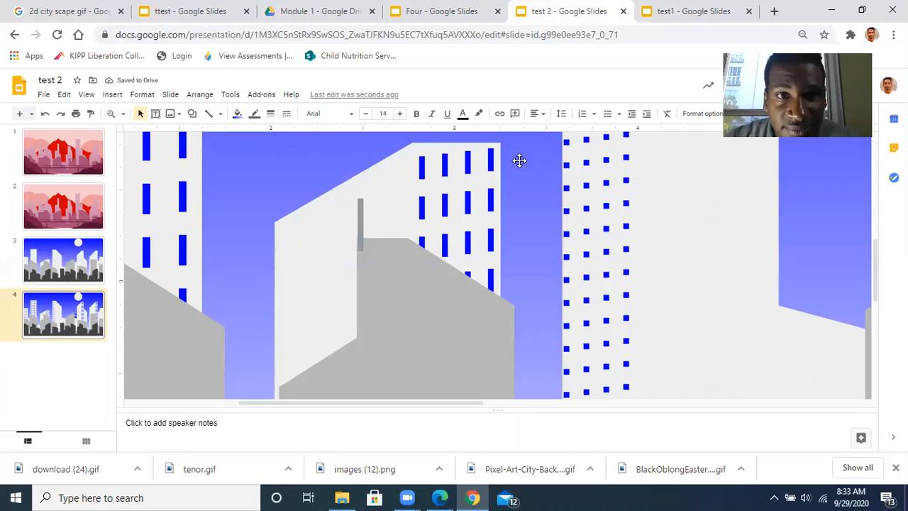
Step: Fill the thin rooftop rectangle with the next lighter gray, matching the mid-gray building
{"action": "left_click", "coordinate": [361, 210]}
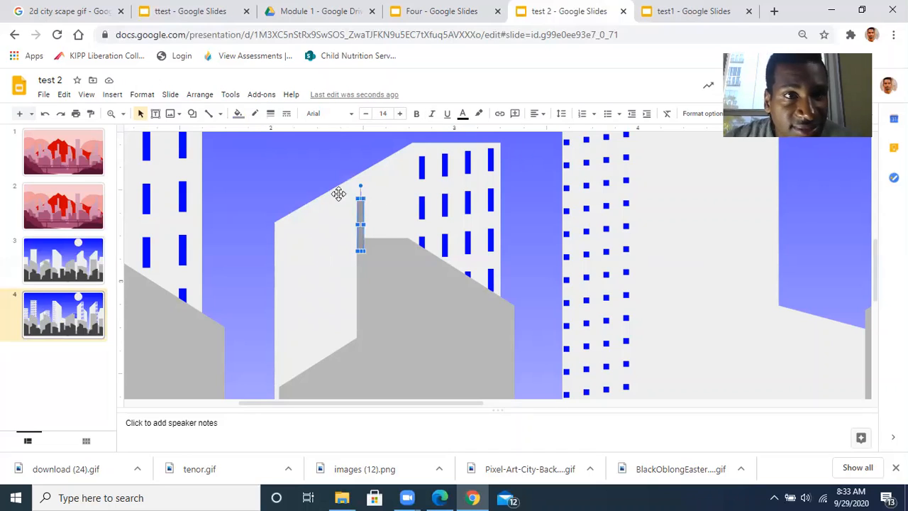
{"action": "left_click", "coordinate": [239, 115]}
{"action": "left_click", "coordinate": [286, 169]}
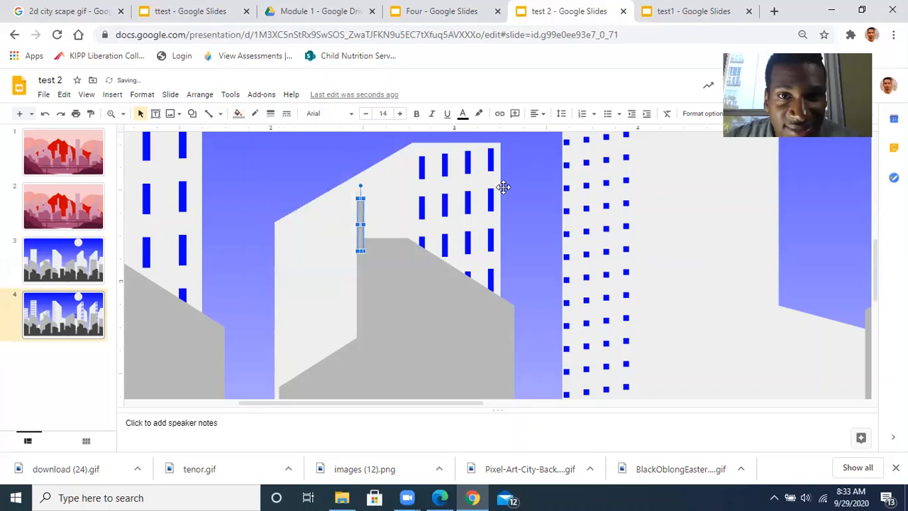
{"action": "left_click", "coordinate": [516, 198]}
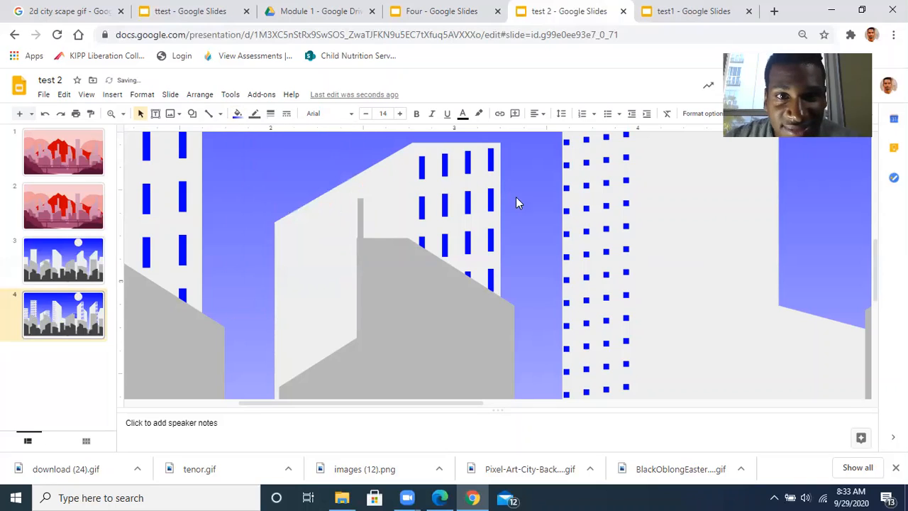
Step: Duplicate the rooftop antenna, place the copy just right of the original with its base level, and stretch it upward past the light-gray roofline
{"action": "left_click", "coordinate": [362, 220]}
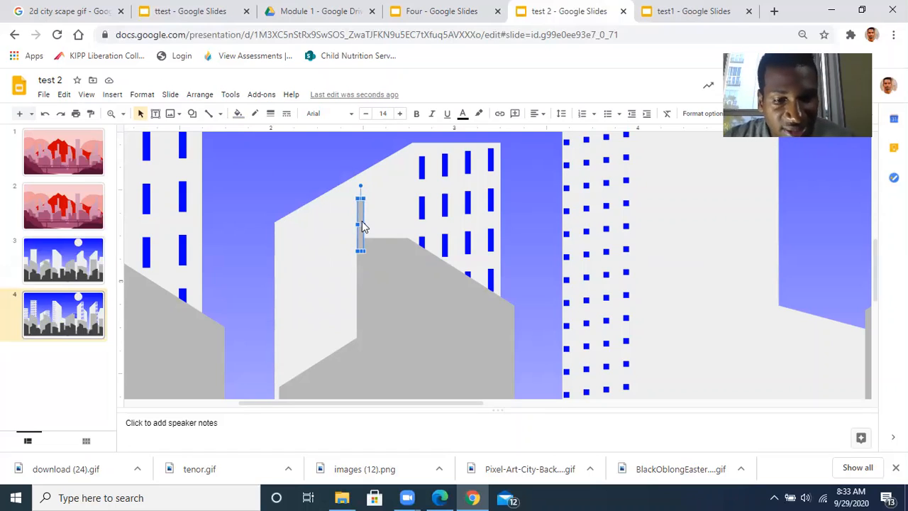
{"action": "key", "text": "ctrl+d"}
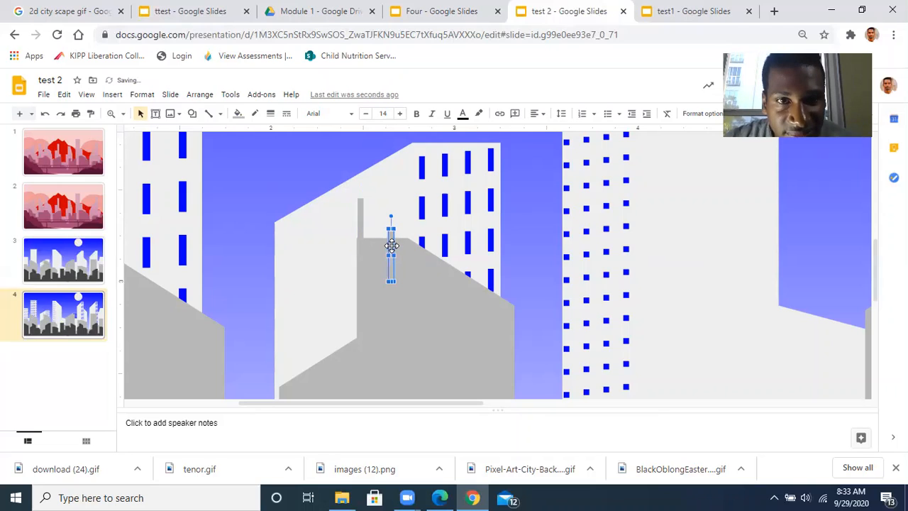
{"action": "left_click_drag", "start_coordinate": [392, 245], "coordinate": [373, 213]}
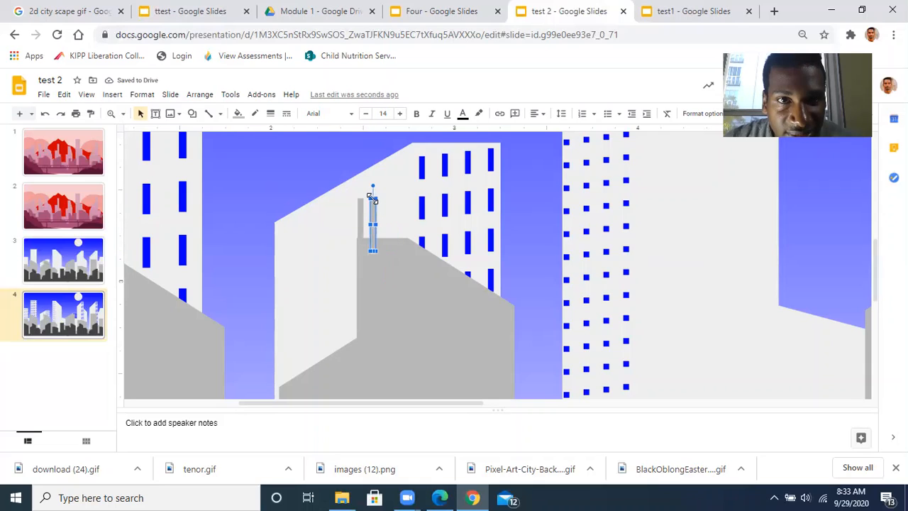
{"action": "left_click_drag", "start_coordinate": [370, 196], "coordinate": [370, 156]}
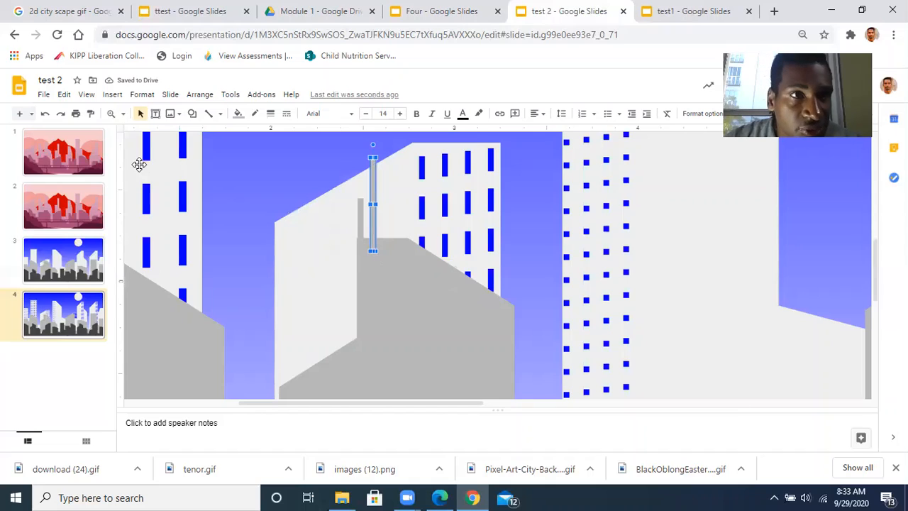
Step: Return to the full slide view and paste another copy of the thin gray antenna onto the slide
{"action": "left_click", "coordinate": [114, 115]}
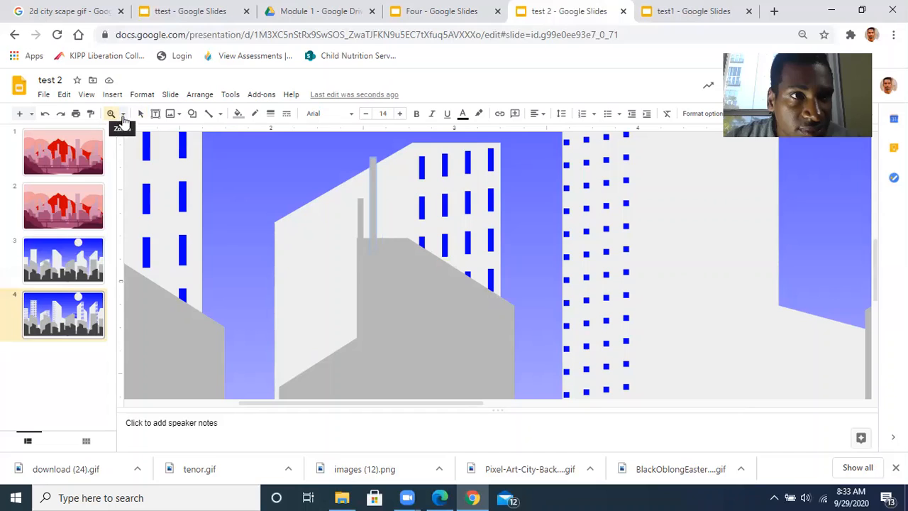
{"action": "left_click", "coordinate": [122, 115]}
{"action": "left_click", "coordinate": [133, 134]}
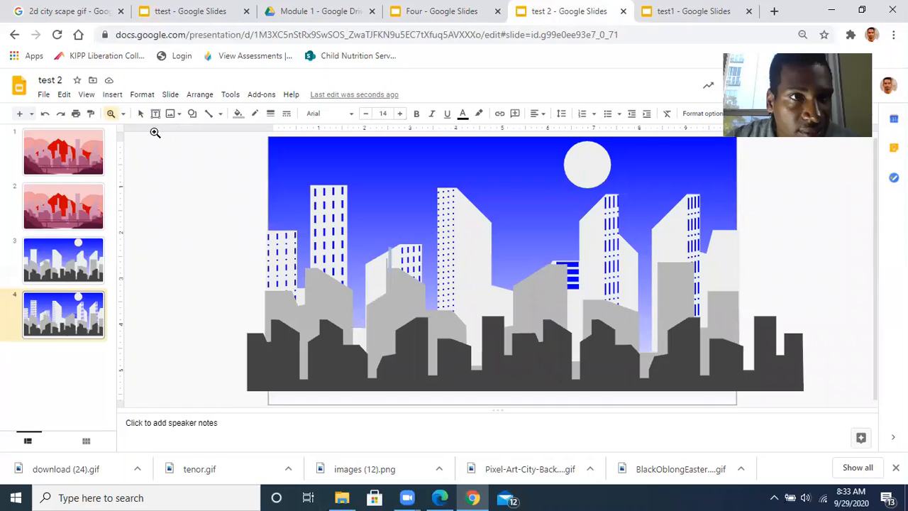
{"action": "left_click", "coordinate": [140, 115]}
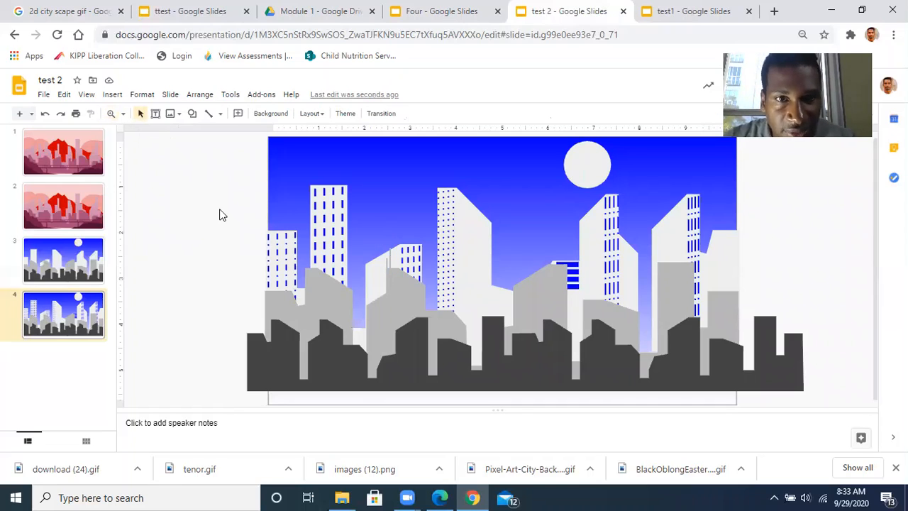
{"action": "key", "text": "ctrl+v"}
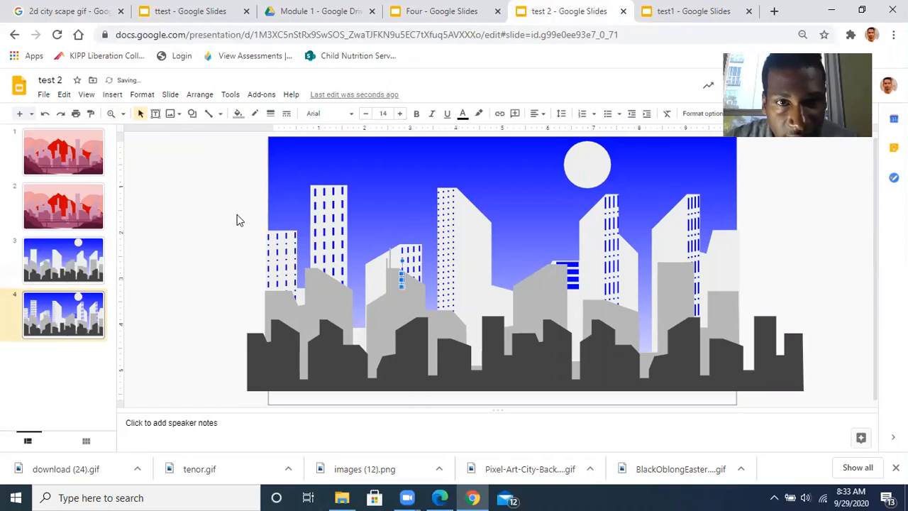
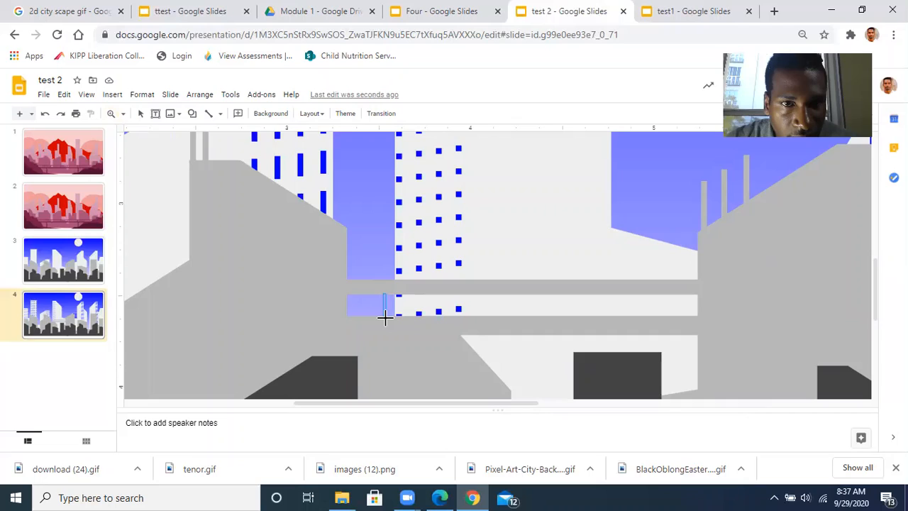
Step: Draw a thin vertical post across the gap between the two horizontal bridge beams, filled with the beams' gray and with a transparent outline
{"action": "left_click_drag", "start_coordinate": [384, 317], "coordinate": [385, 318]}
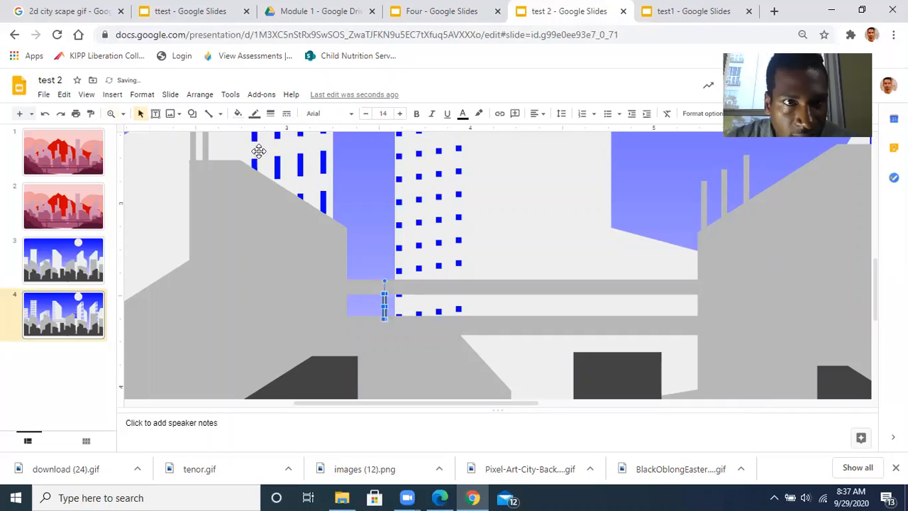
{"action": "left_click", "coordinate": [238, 116]}
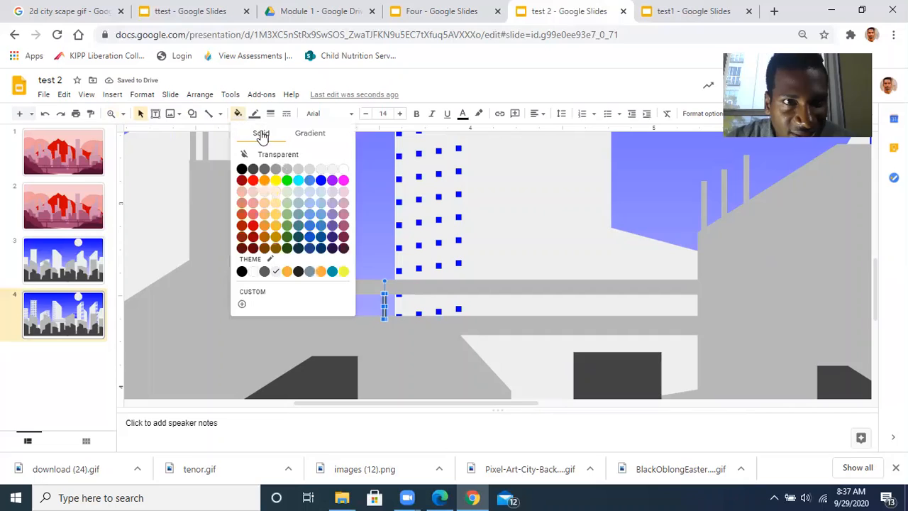
{"action": "left_click", "coordinate": [284, 169]}
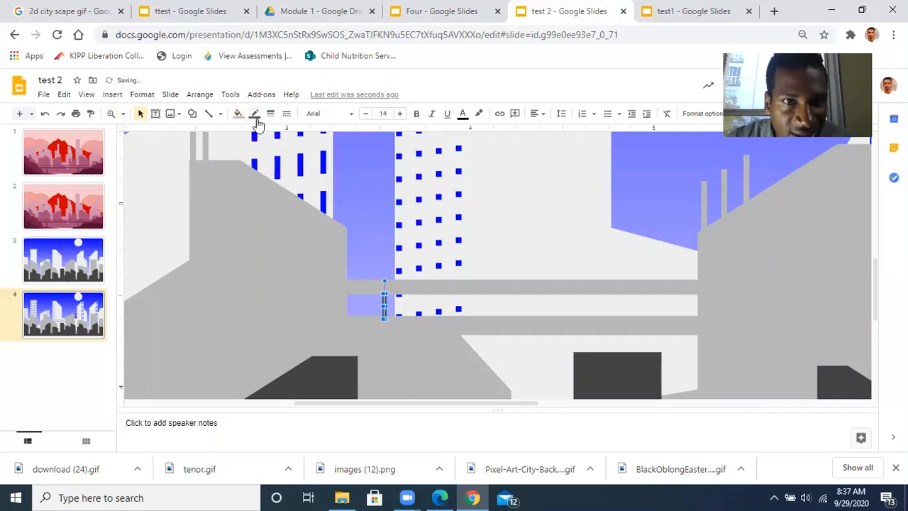
{"action": "left_click", "coordinate": [256, 117]}
{"action": "left_click", "coordinate": [278, 135]}
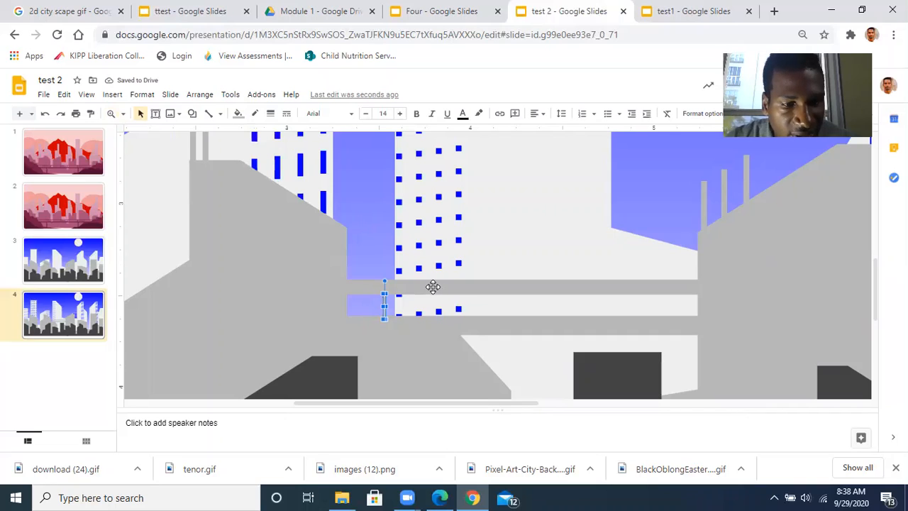
Step: Duplicate the bridge's vertical post and place the copy a short distance right of the original, spanning the gap between the two beams
{"action": "left_click_drag", "start_coordinate": [433, 286], "coordinate": [463, 319]}
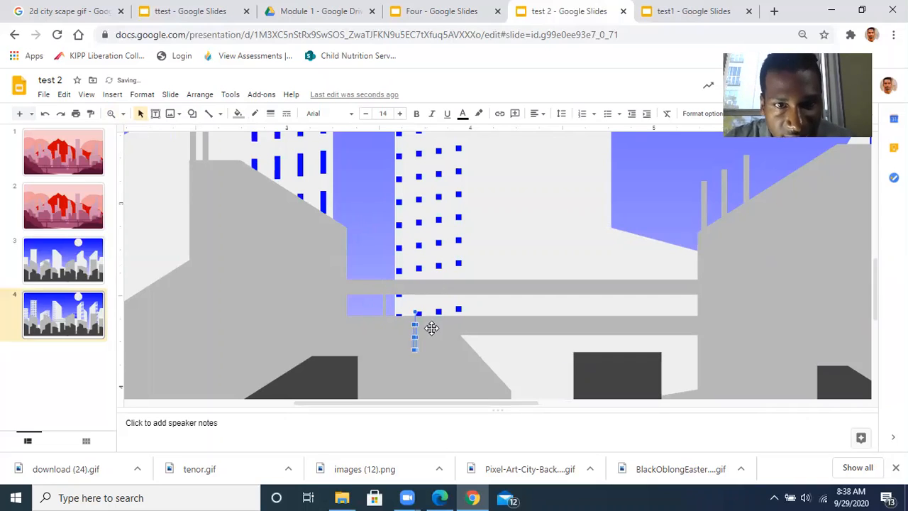
{"action": "left_click", "coordinate": [113, 115]}
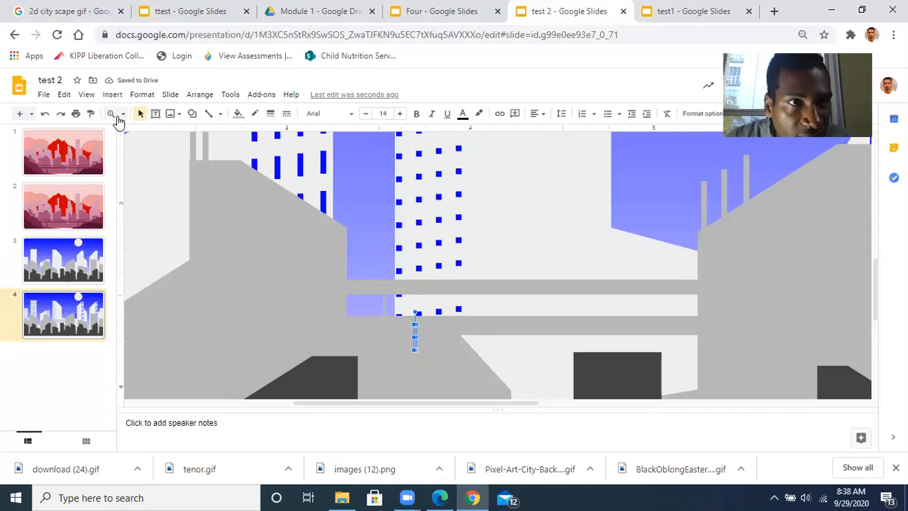
{"action": "left_click", "coordinate": [417, 337]}
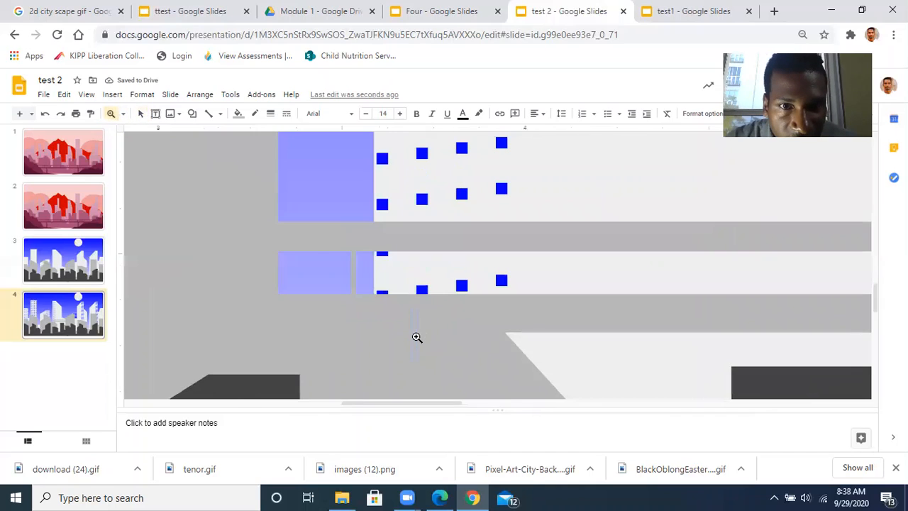
{"action": "left_click", "coordinate": [142, 120]}
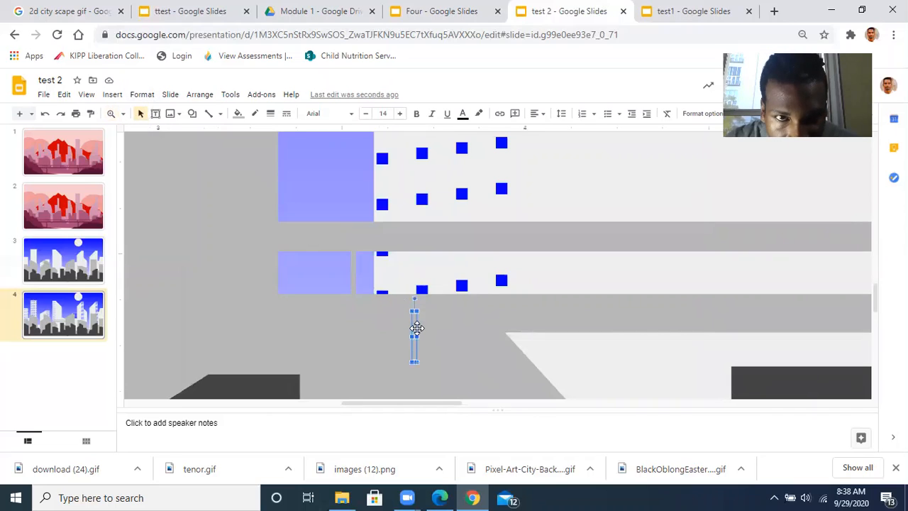
{"action": "left_click_drag", "start_coordinate": [416, 328], "coordinate": [389, 264]}
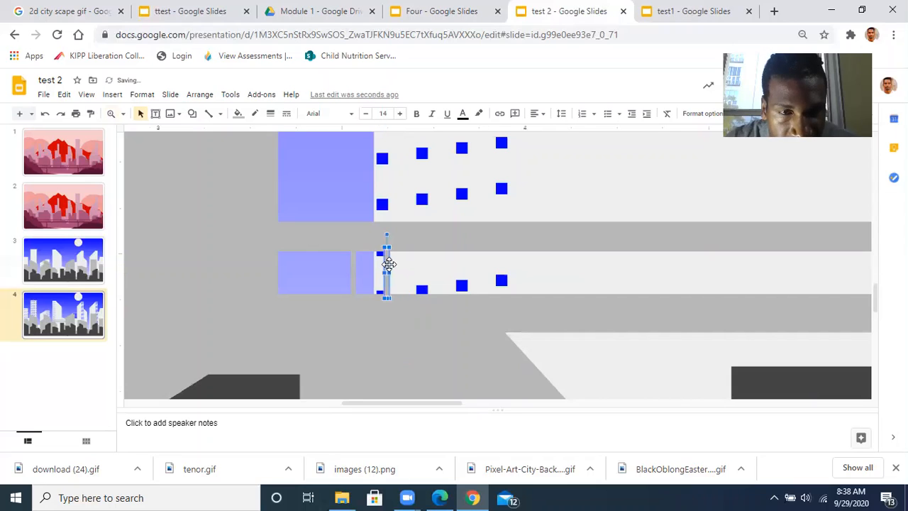
Step: Add two more copies of the vertical post between the beams, continuing the row rightward at about the same spacing
{"action": "key", "text": "ctrl+z"}
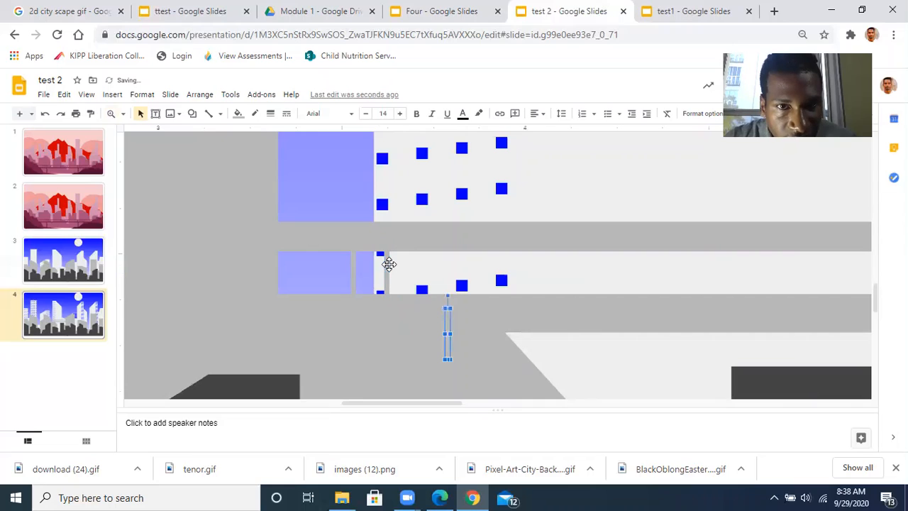
{"action": "left_click_drag", "start_coordinate": [434, 283], "coordinate": [415, 261]}
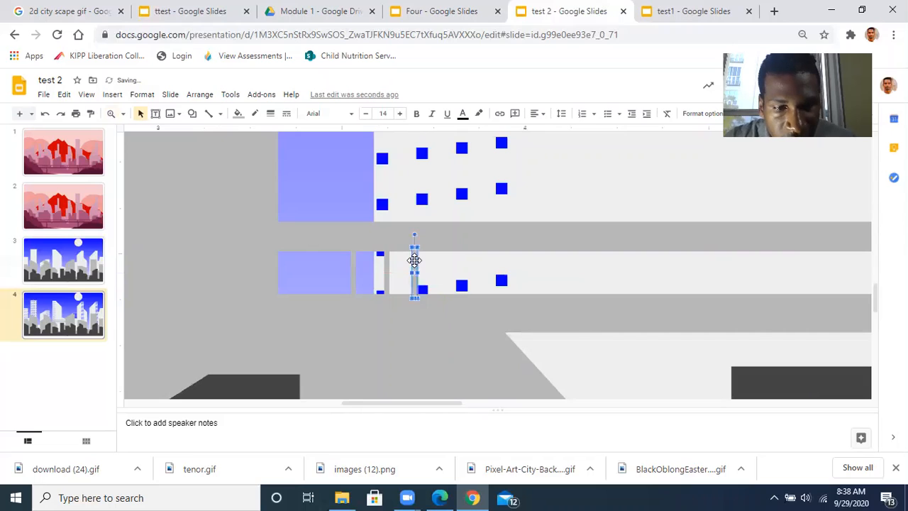
{"action": "key", "text": "ctrl+z"}
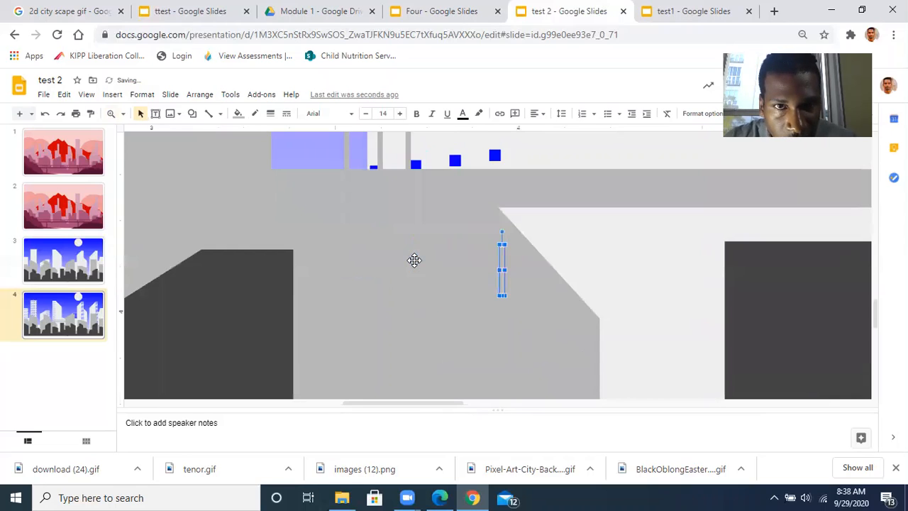
{"action": "left_click_drag", "start_coordinate": [501, 253], "coordinate": [471, 142]}
{"action": "scroll", "coordinate": [487, 251], "scroll_direction": "up", "scroll_amount": 3}
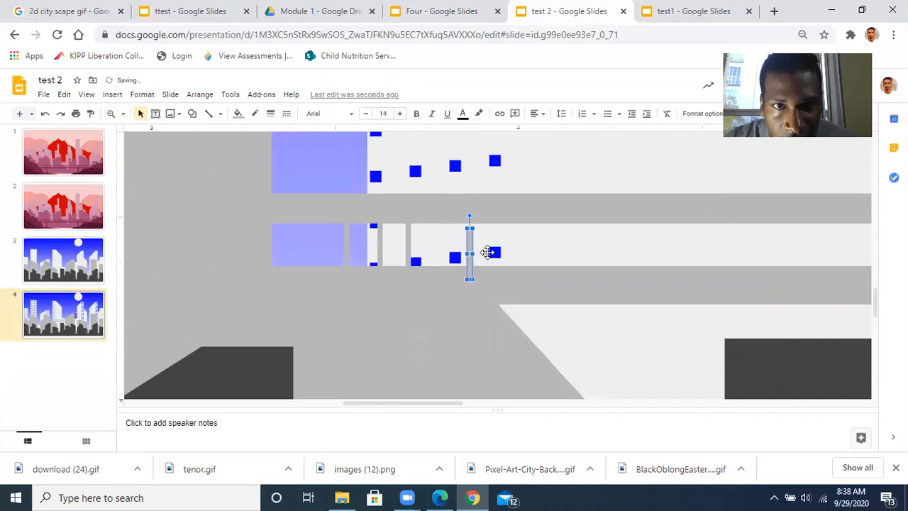
{"action": "left_click_drag", "start_coordinate": [469, 240], "coordinate": [439, 234]}
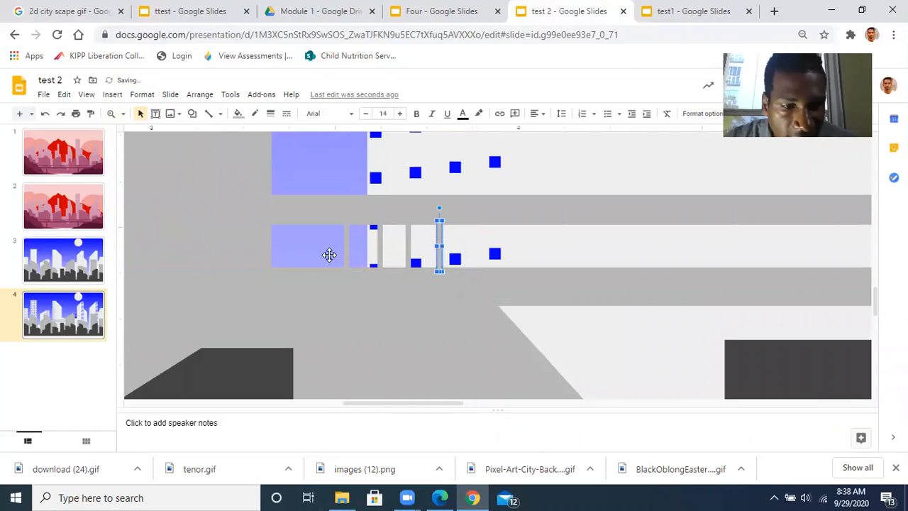
Step: Duplicate the set of four posts four times, lining the copies up along the bridge gap as far as the right-hand mid-gray building
{"action": "left_click", "coordinate": [348, 239]}
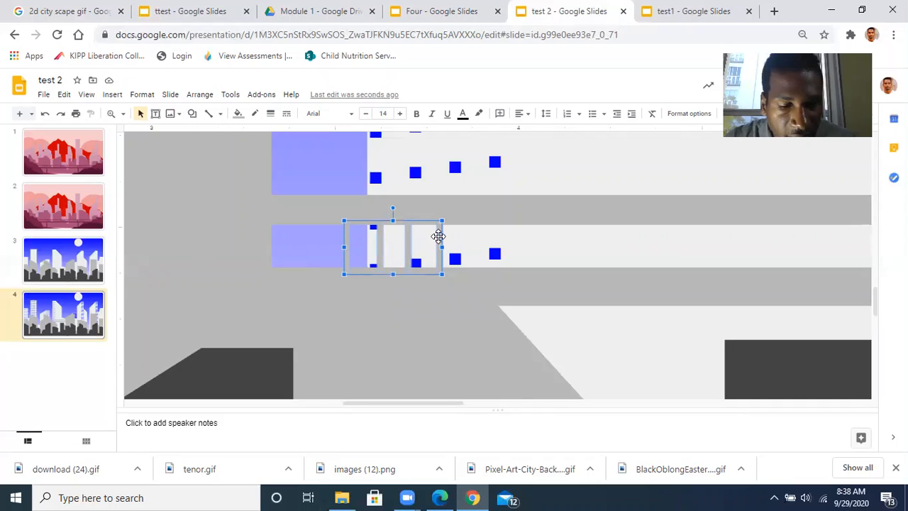
{"action": "left_click_drag", "start_coordinate": [439, 236], "coordinate": [541, 245]}
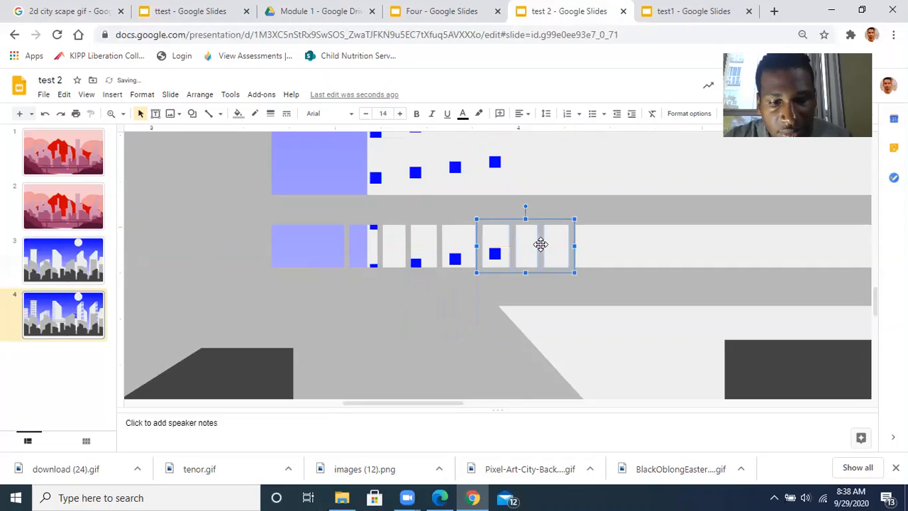
{"action": "key", "text": "ctrl+d"}
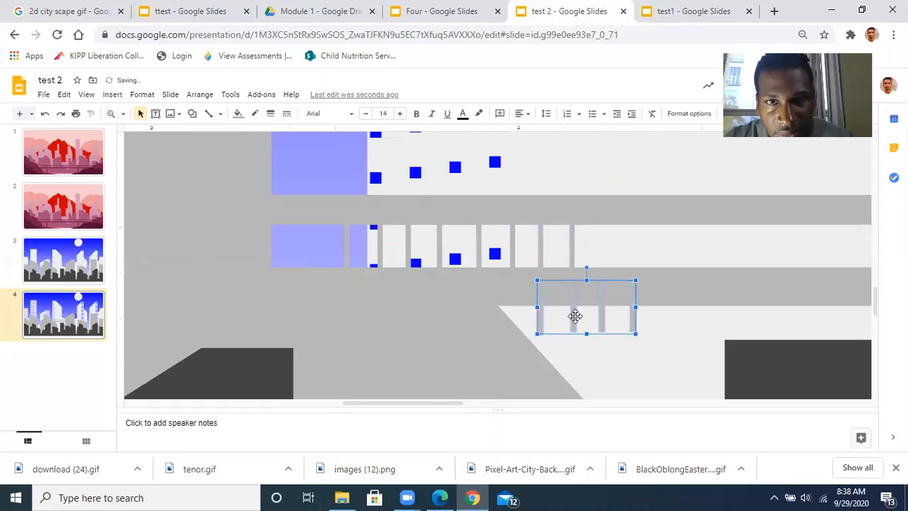
{"action": "left_click_drag", "start_coordinate": [575, 316], "coordinate": [637, 256]}
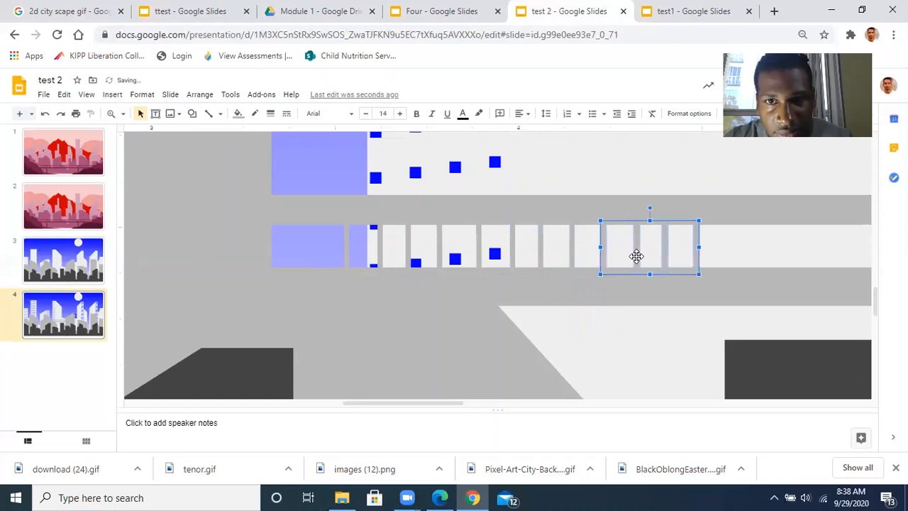
{"action": "key", "text": "ctrl+d"}
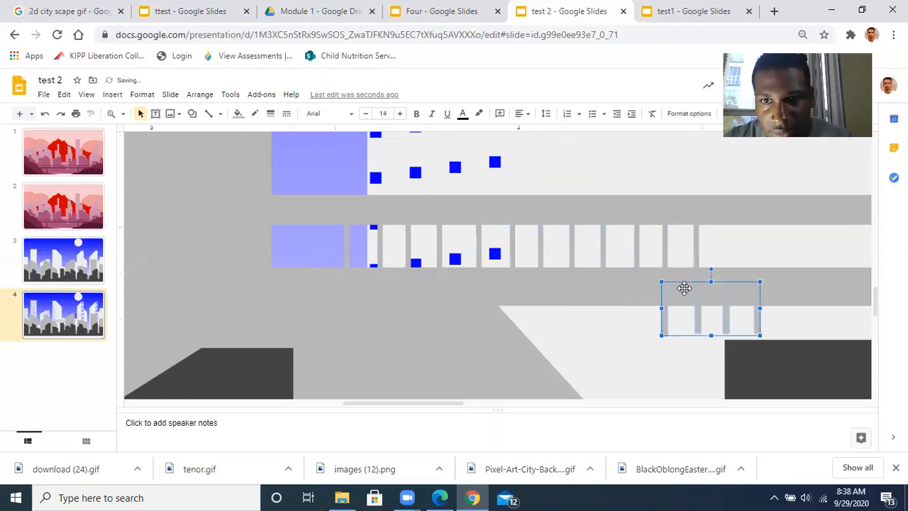
{"action": "left_click_drag", "start_coordinate": [731, 310], "coordinate": [795, 249]}
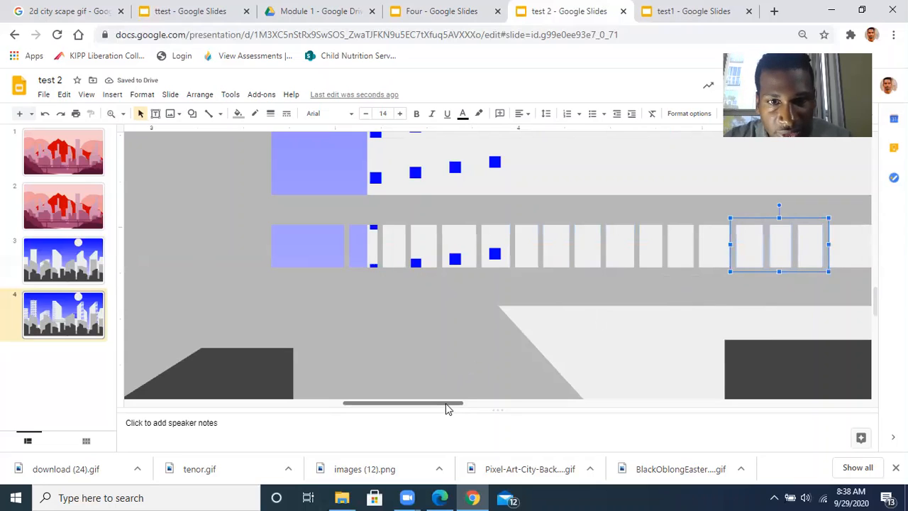
{"action": "left_click_drag", "start_coordinate": [446, 403], "coordinate": [498, 403]}
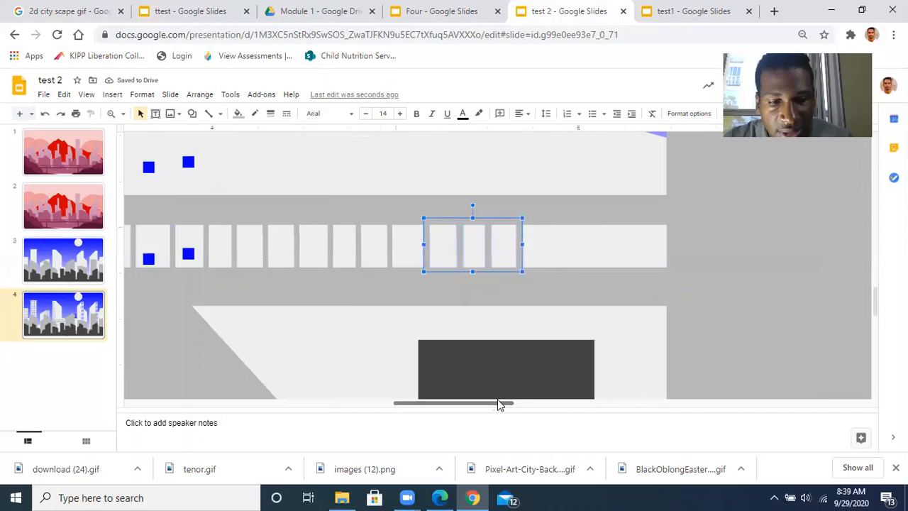
{"action": "key", "text": "ctrl+z"}
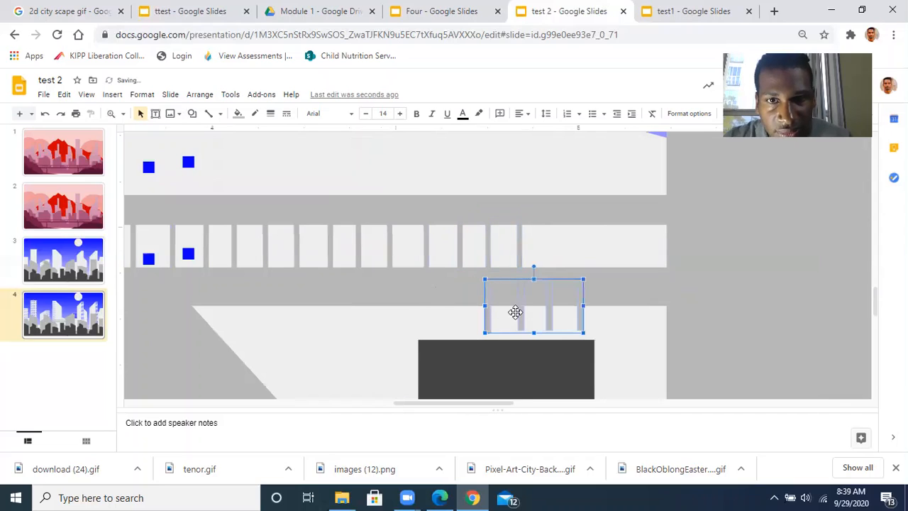
{"action": "left_click_drag", "start_coordinate": [523, 316], "coordinate": [597, 259]}
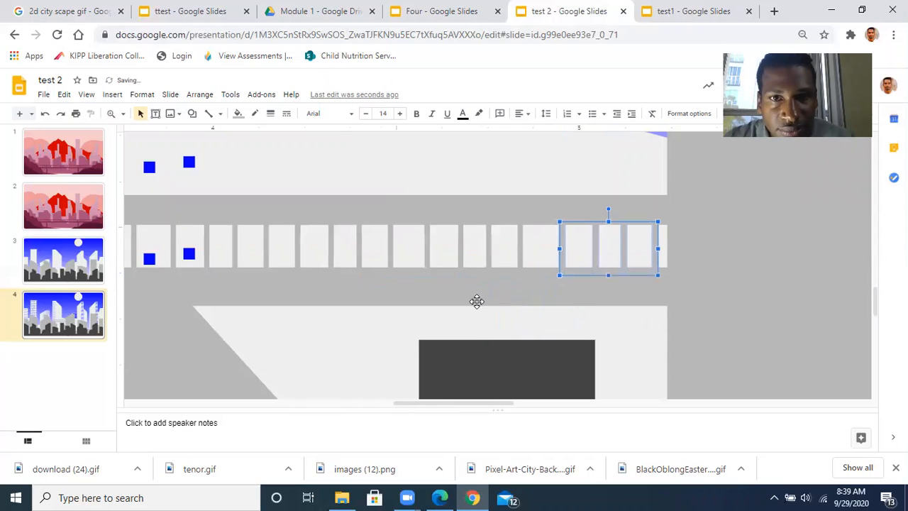
Step: Select all the vertical posts together with the lower and upper beams, and duplicate the complete bridge
{"action": "scroll", "coordinate": [476, 301], "scroll_direction": "left", "scroll_amount": 1}
{"action": "scroll", "coordinate": [476, 301], "scroll_direction": "right", "scroll_amount": 1}
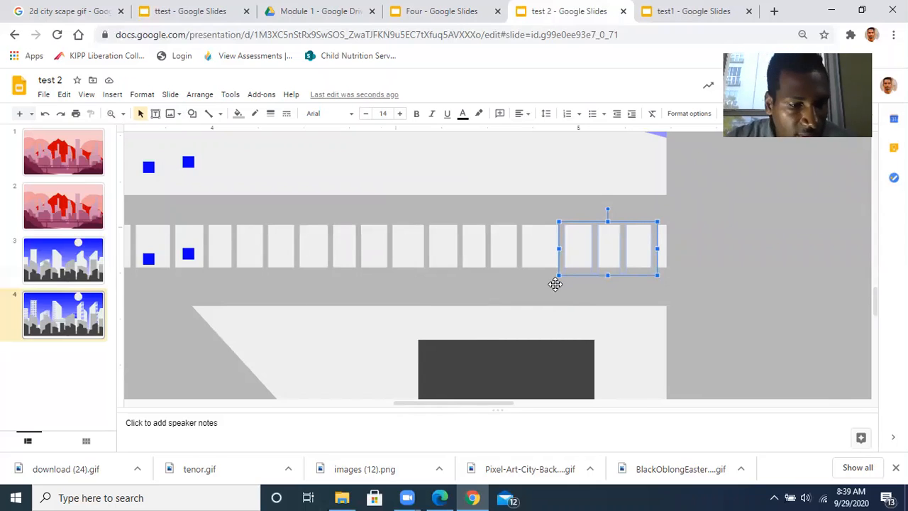
{"action": "left_click", "coordinate": [519, 249], "text": "shift"}
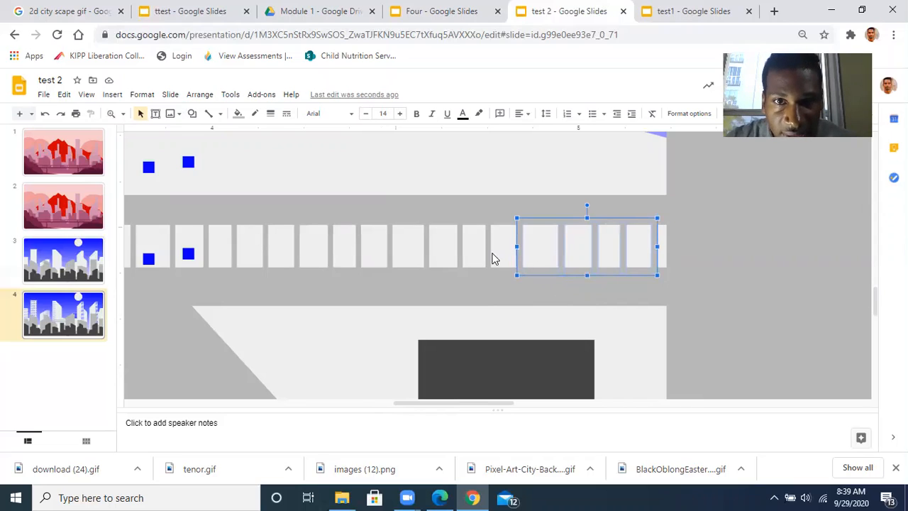
{"action": "left_click", "coordinate": [489, 254], "text": "shift"}
{"action": "left_click", "coordinate": [461, 260], "text": "shift"}
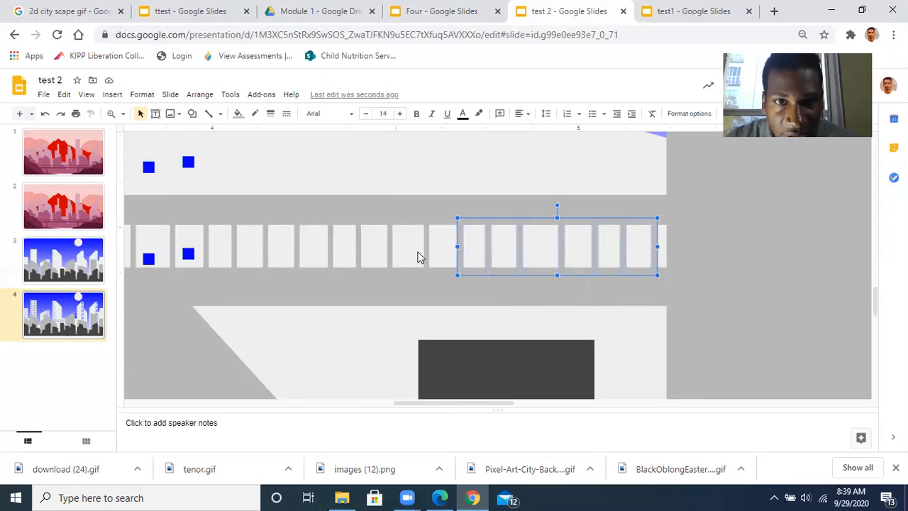
{"action": "left_click", "coordinate": [426, 256], "text": "shift"}
{"action": "left_click", "coordinate": [391, 251], "text": "shift"}
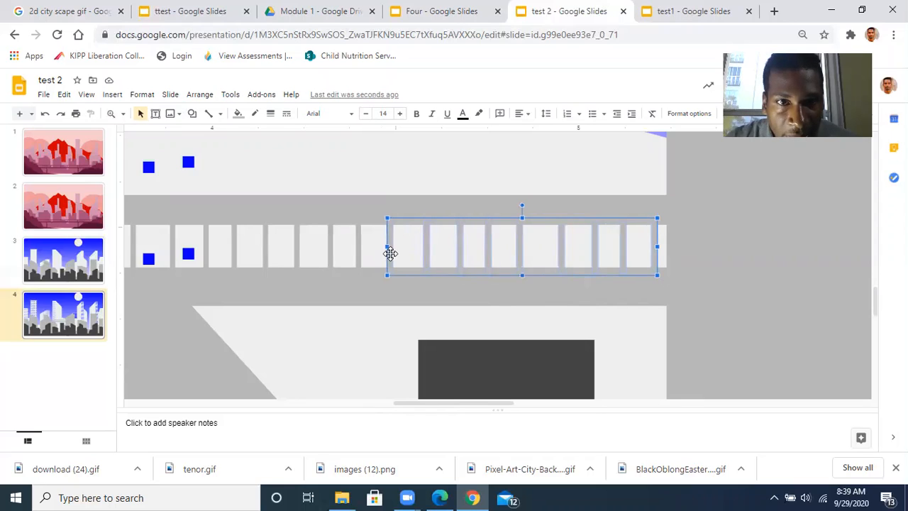
{"action": "left_click", "coordinate": [358, 253], "text": "shift"}
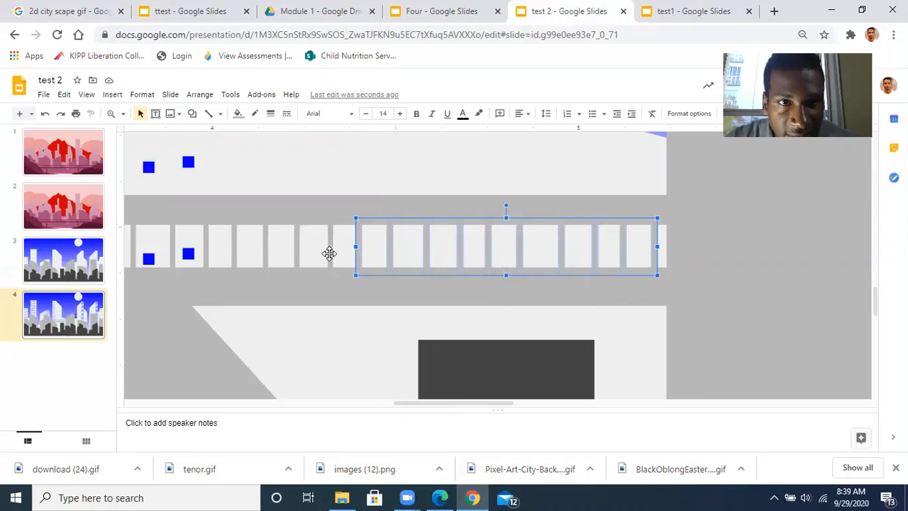
{"action": "left_click", "coordinate": [330, 253], "text": "shift"}
{"action": "left_click", "coordinate": [298, 256], "text": "shift"}
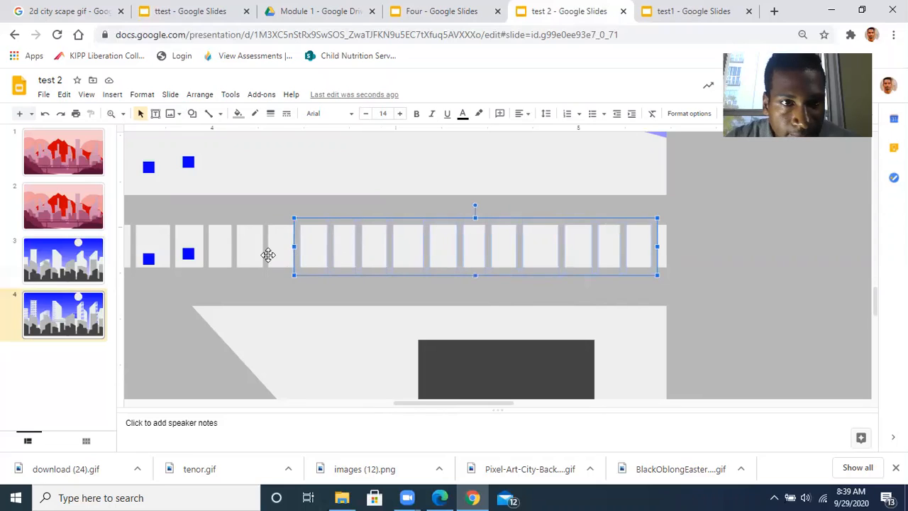
{"action": "left_click", "coordinate": [267, 255], "text": "shift"}
{"action": "left_click", "coordinate": [235, 256], "text": "shift"}
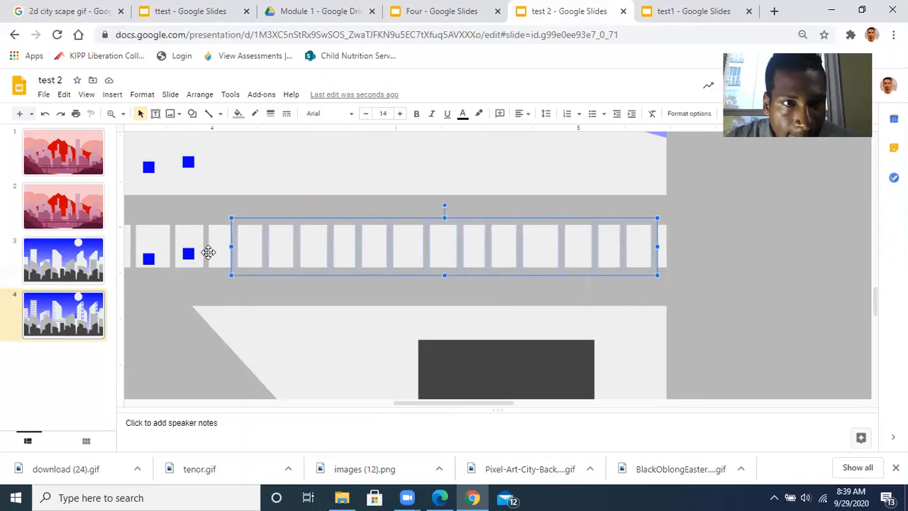
{"action": "left_click", "coordinate": [205, 252], "text": "shift"}
{"action": "left_click", "coordinate": [229, 294], "text": "shift"}
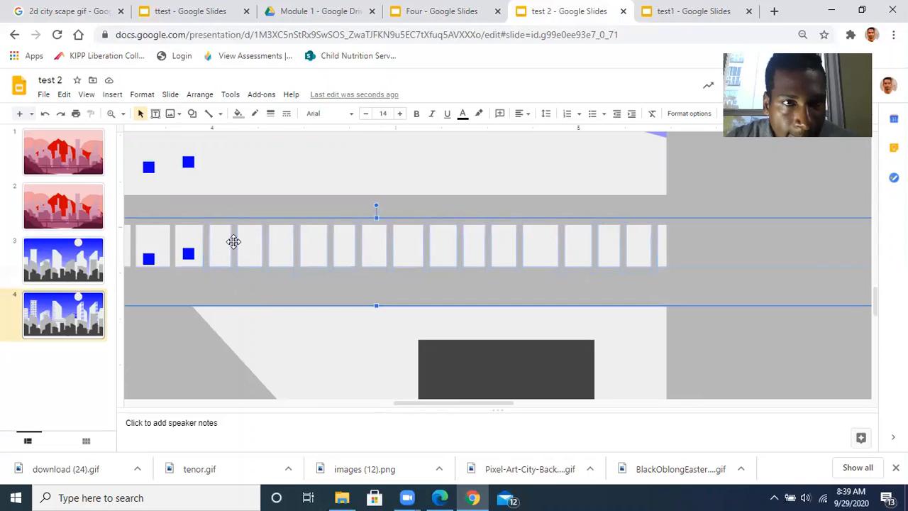
{"action": "left_click", "coordinate": [201, 208], "text": "shift"}
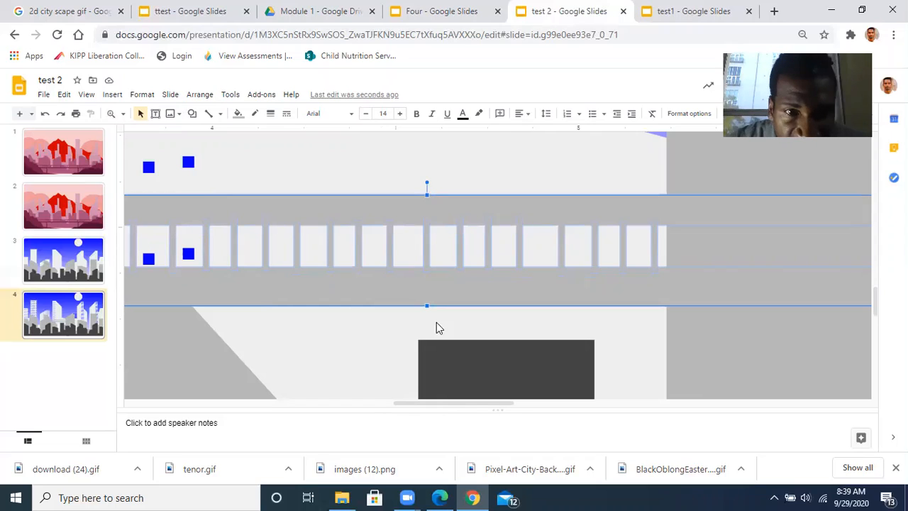
{"action": "left_click_drag", "start_coordinate": [407, 406], "coordinate": [360, 414]}
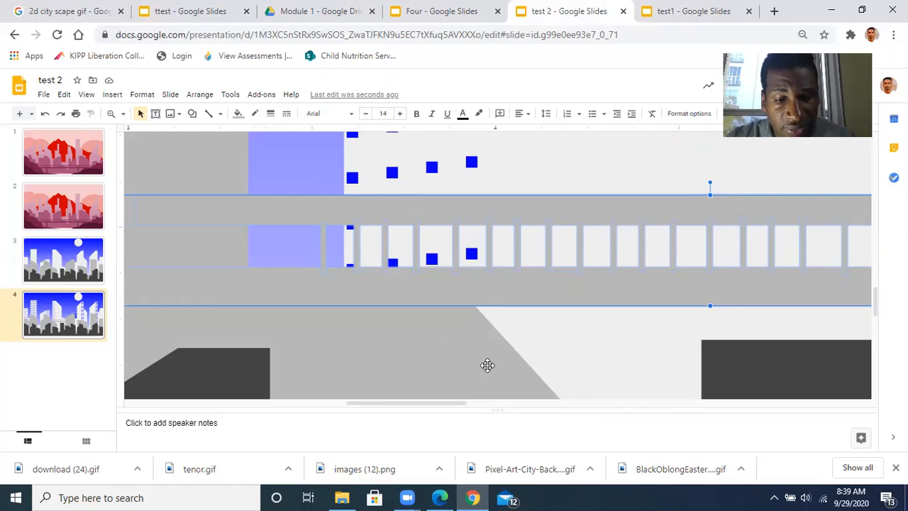
{"action": "scroll", "coordinate": [487, 364], "scroll_direction": "right", "scroll_amount": 3}
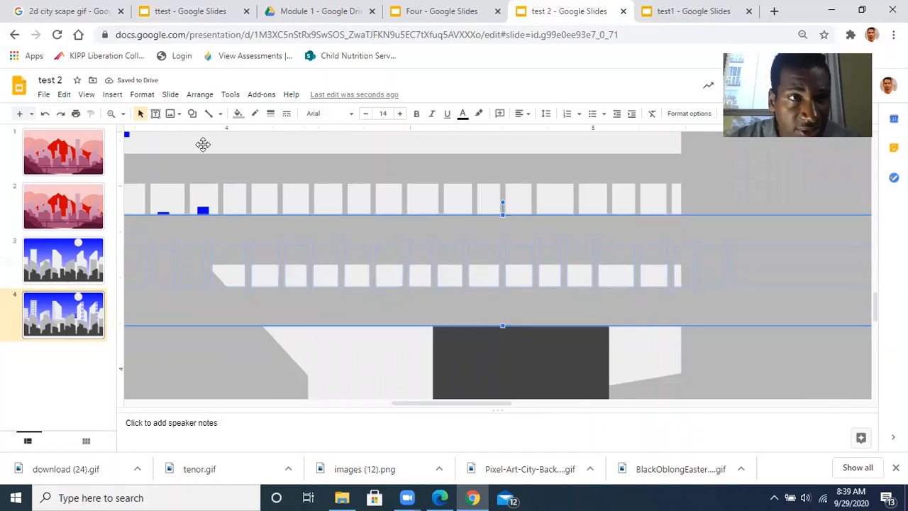
Step: Move the bridge copy up between the two mid-gray buildings on the right side of the skyline, narrowing it to span their gap
{"action": "left_click", "coordinate": [124, 116]}
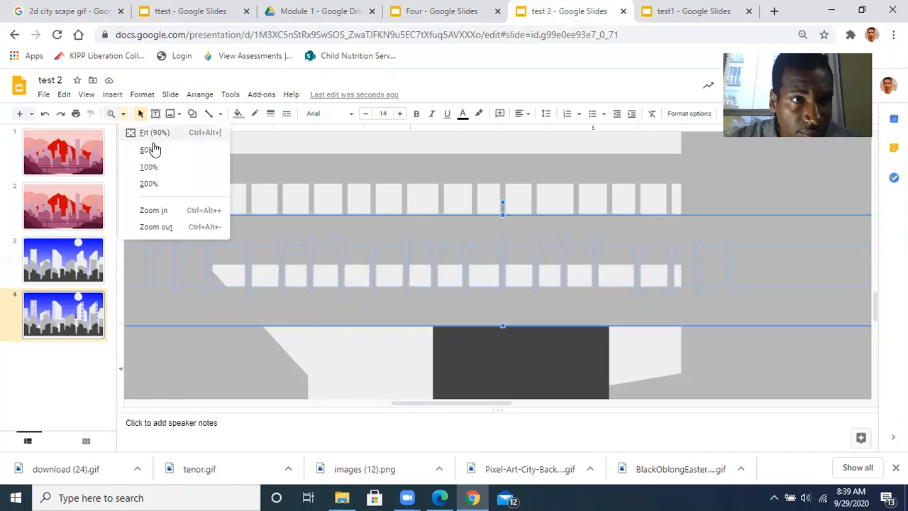
{"action": "left_click", "coordinate": [149, 151]}
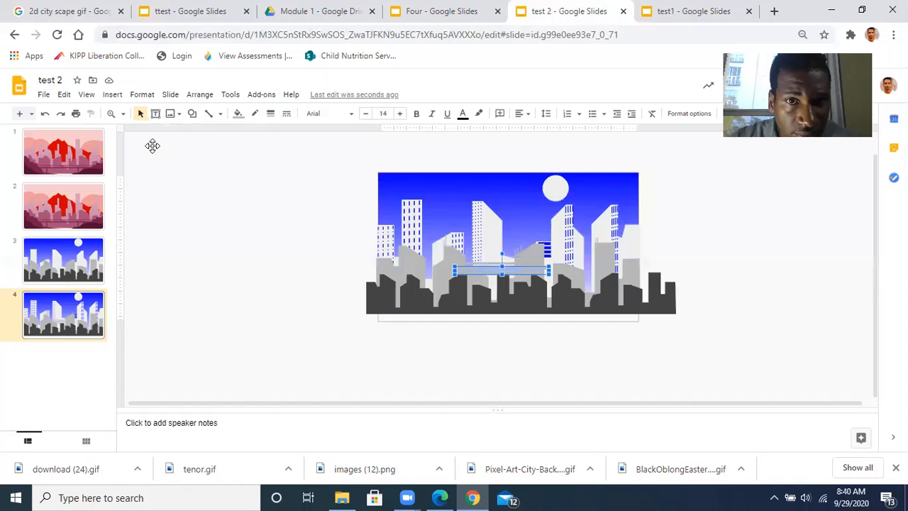
{"action": "left_click", "coordinate": [123, 115]}
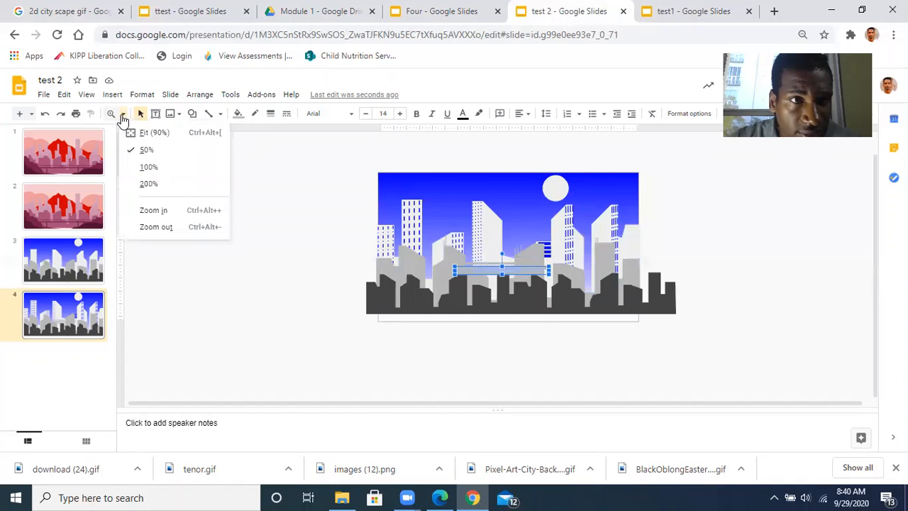
{"action": "left_click", "coordinate": [150, 167]}
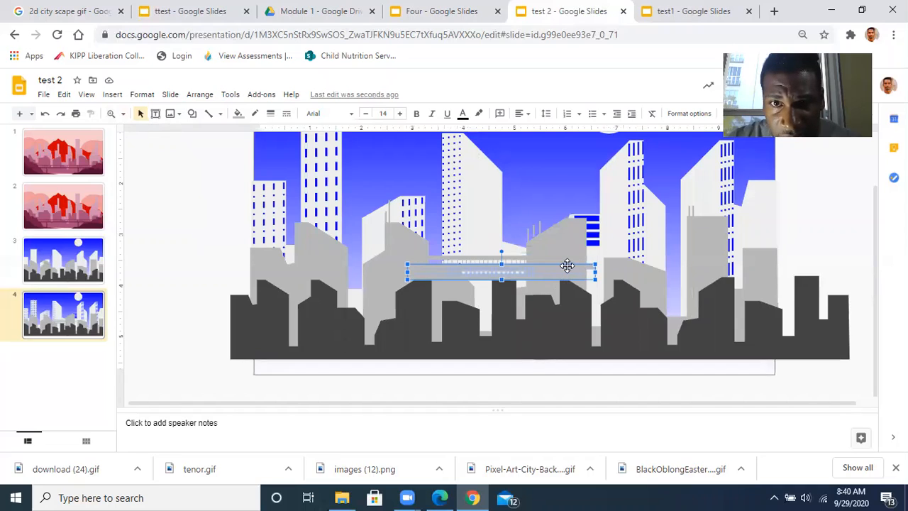
{"action": "left_click_drag", "start_coordinate": [567, 266], "coordinate": [720, 234]}
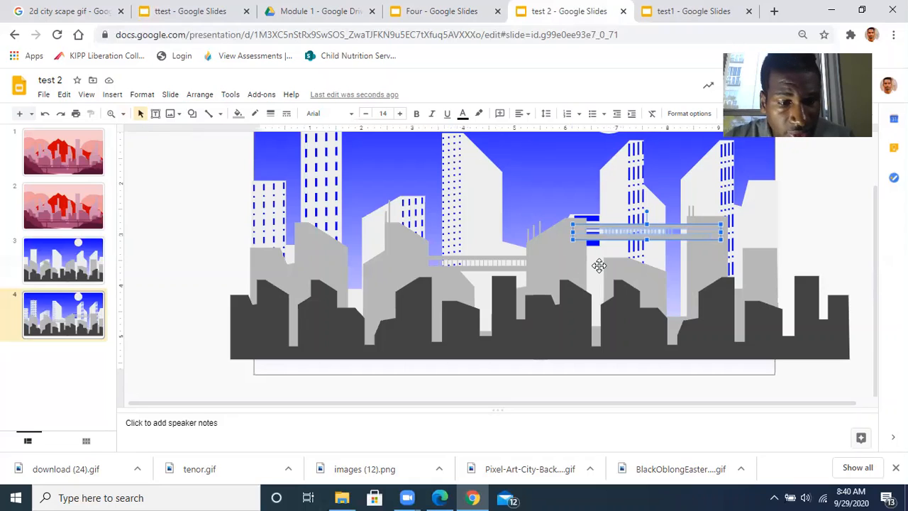
Step: Duplicate the mid-gray bridge, place the copy between the two tall light-gray towers, and fill it with their light gray
{"action": "key", "text": "ctrl+d"}
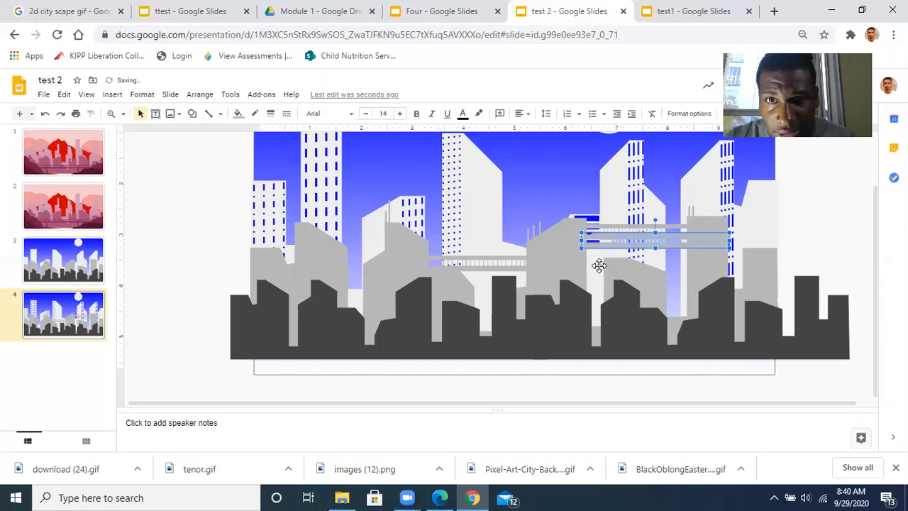
{"action": "left_click_drag", "start_coordinate": [602, 245], "coordinate": [494, 191]}
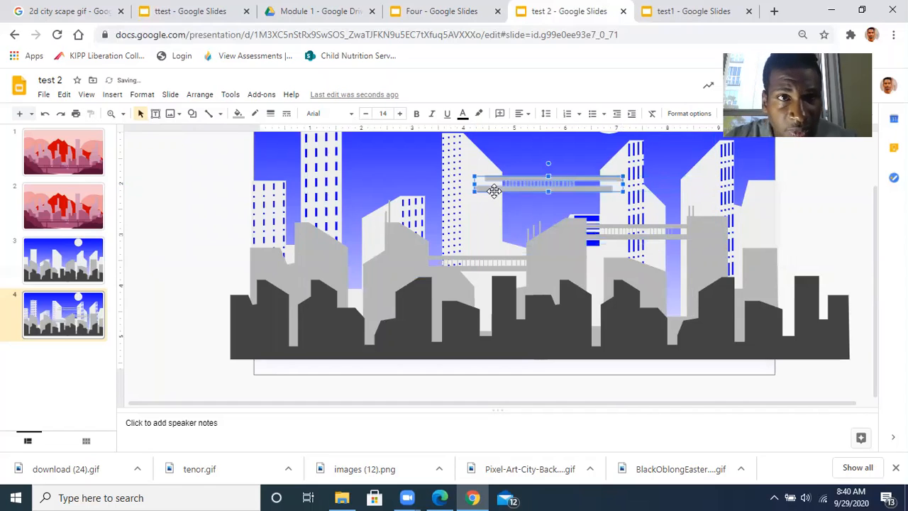
{"action": "left_click", "coordinate": [239, 115]}
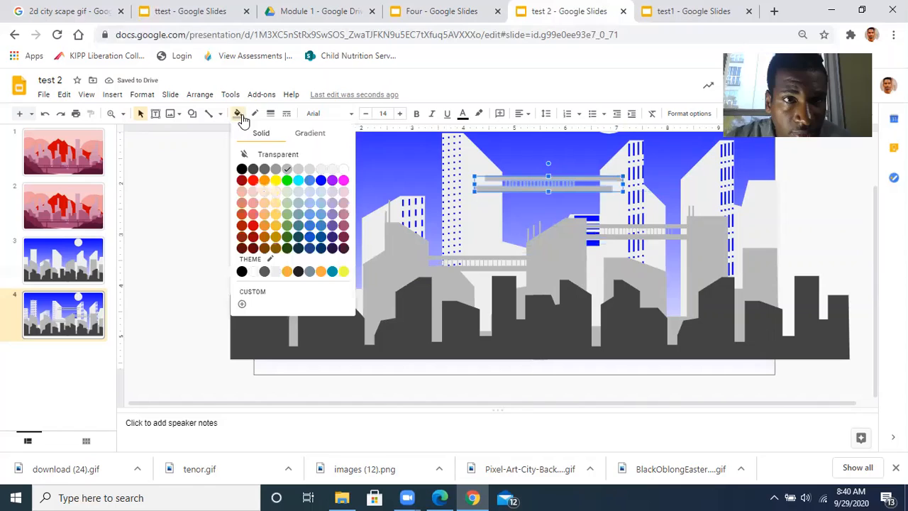
{"action": "left_click", "coordinate": [332, 169]}
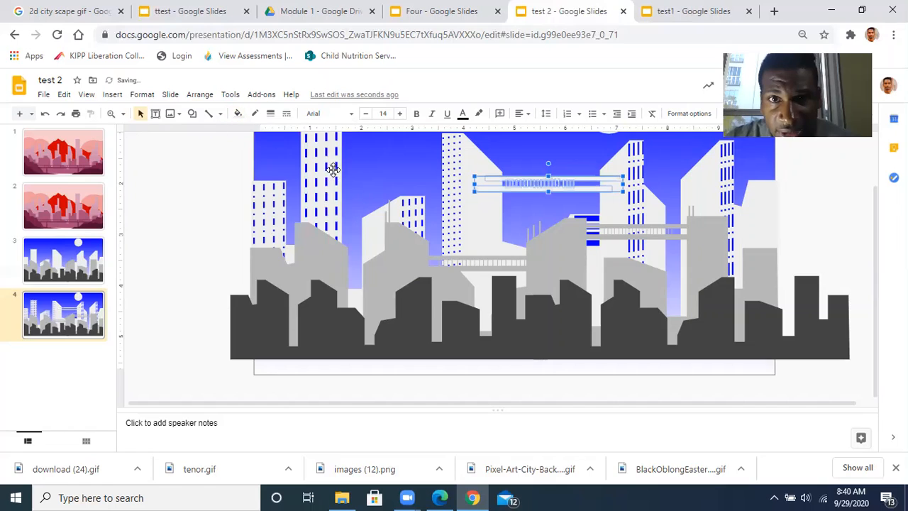
{"action": "left_click", "coordinate": [219, 208]}
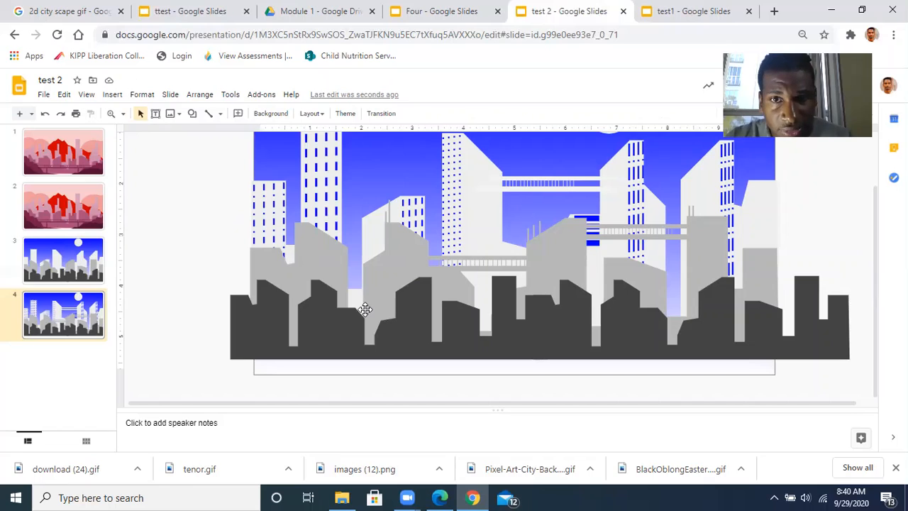
Step: Add another bridge copy between the dark foreground buildings on the right of the skyline and fill it with their dark gray
{"action": "key", "text": "ctrl+v"}
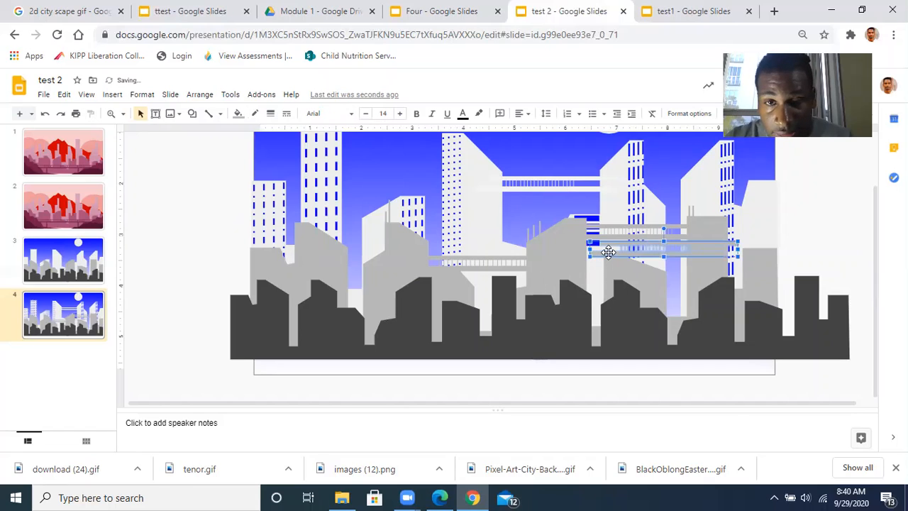
{"action": "left_click_drag", "start_coordinate": [608, 252], "coordinate": [628, 315]}
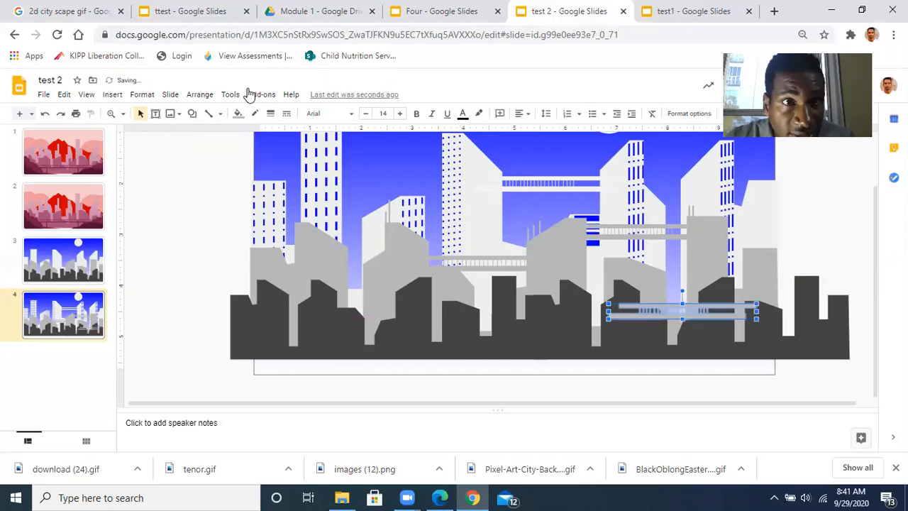
{"action": "left_click", "coordinate": [238, 114]}
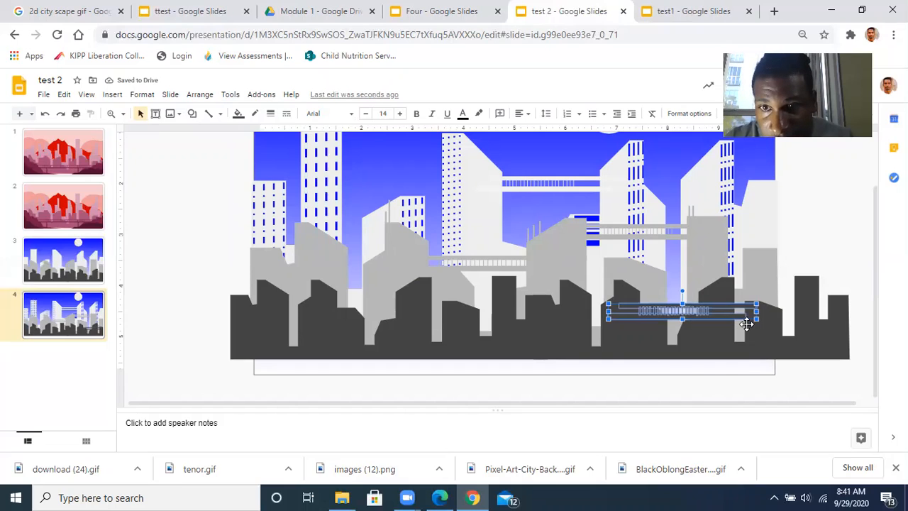
{"action": "left_click", "coordinate": [720, 337]}
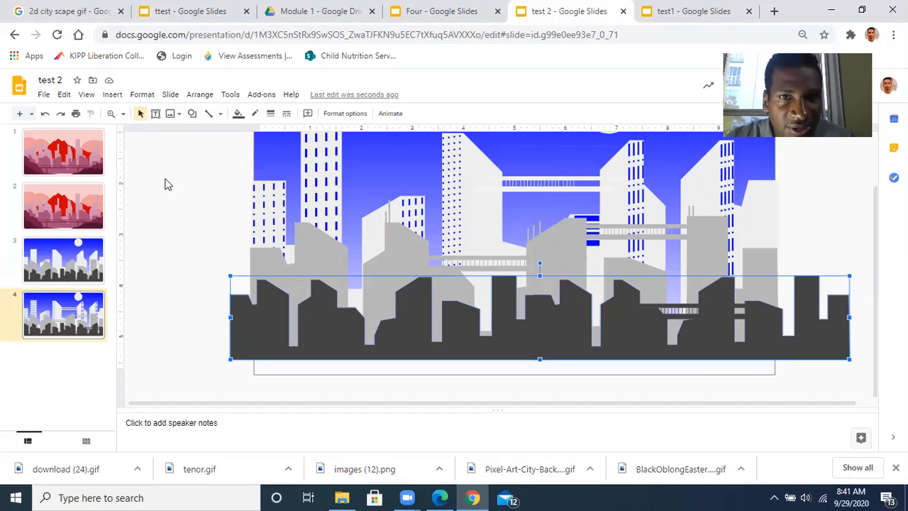
{"action": "left_click", "coordinate": [205, 187]}
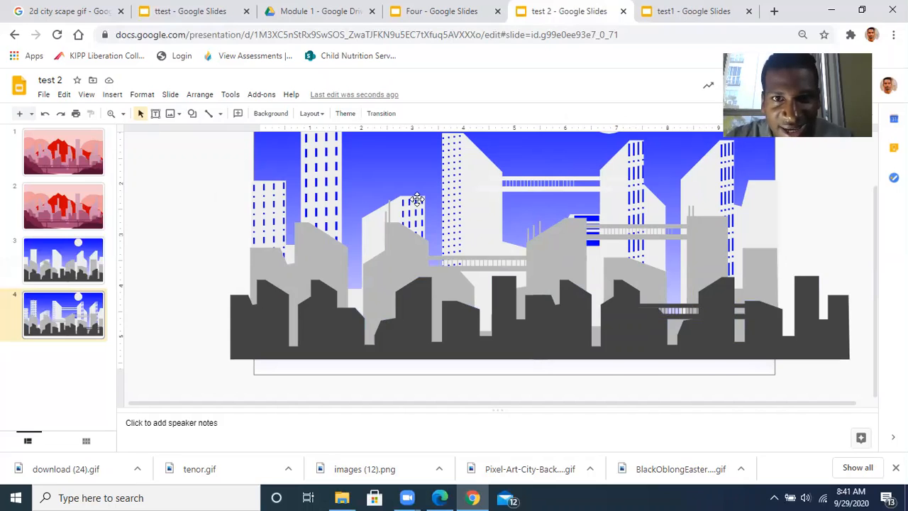
{"action": "left_click", "coordinate": [191, 115]}
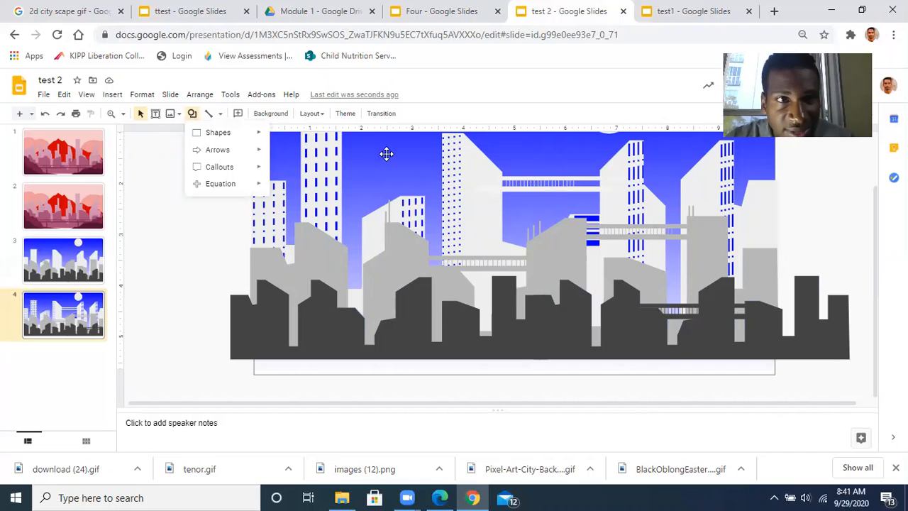
{"action": "mouse_move", "coordinate": [218, 137]}
{"action": "left_click", "coordinate": [278, 137]}
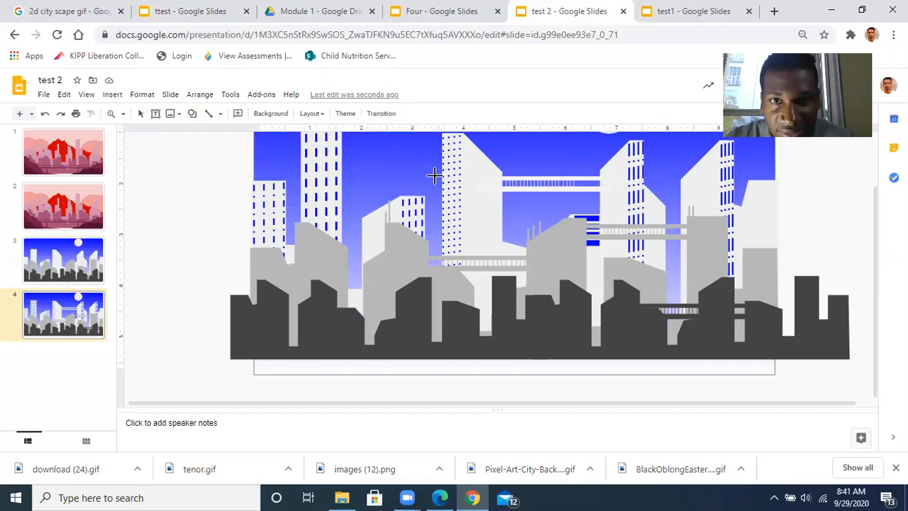
{"action": "left_click", "coordinate": [521, 205]}
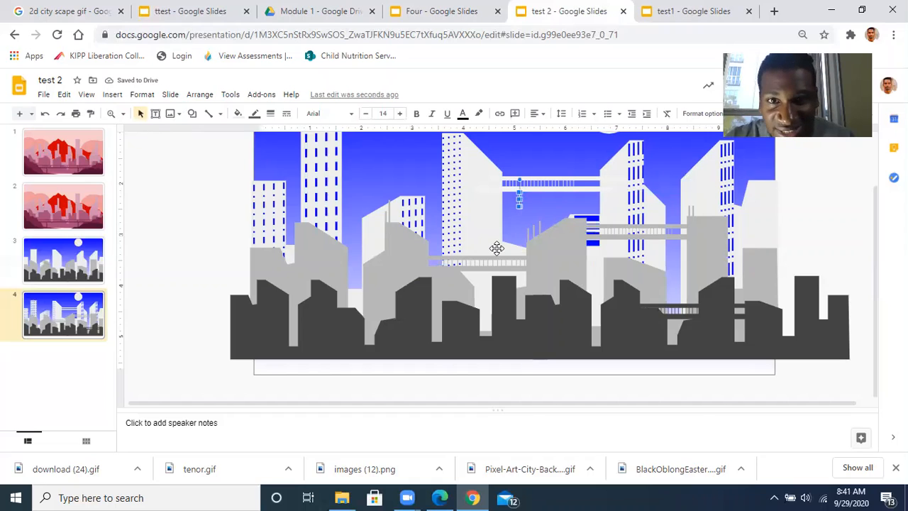
{"action": "key", "text": "Escape"}
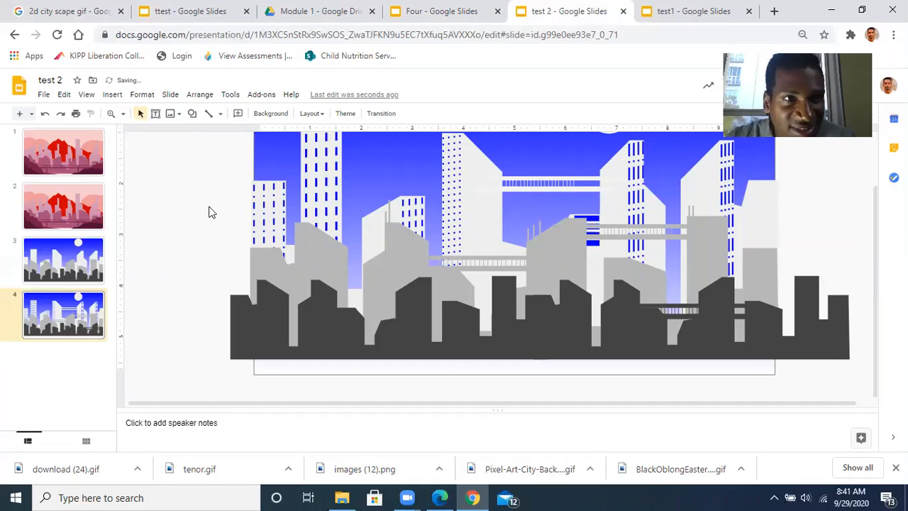
Step: Draw a thin vertical rectangle from the underside of the light-gray bridge, near its left end, down to the light-gray roof below
{"action": "left_click", "coordinate": [191, 114]}
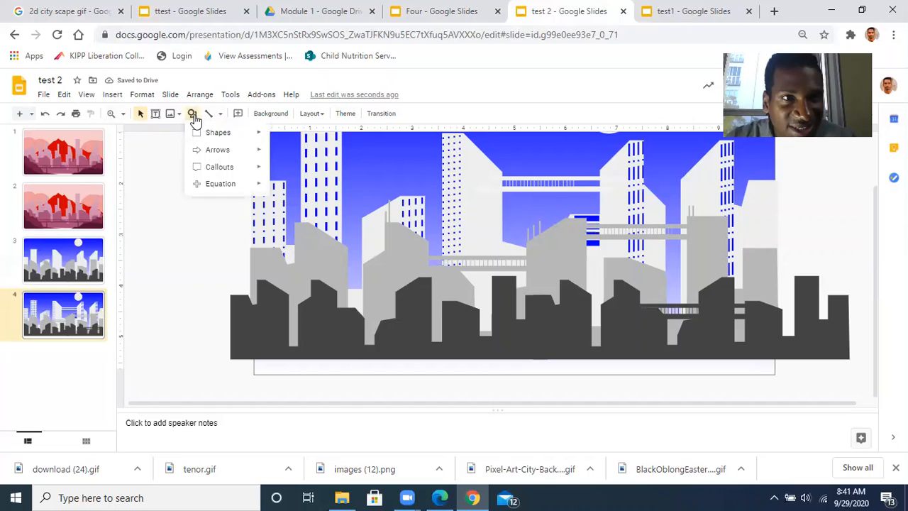
{"action": "mouse_move", "coordinate": [213, 133]}
{"action": "left_click", "coordinate": [276, 140]}
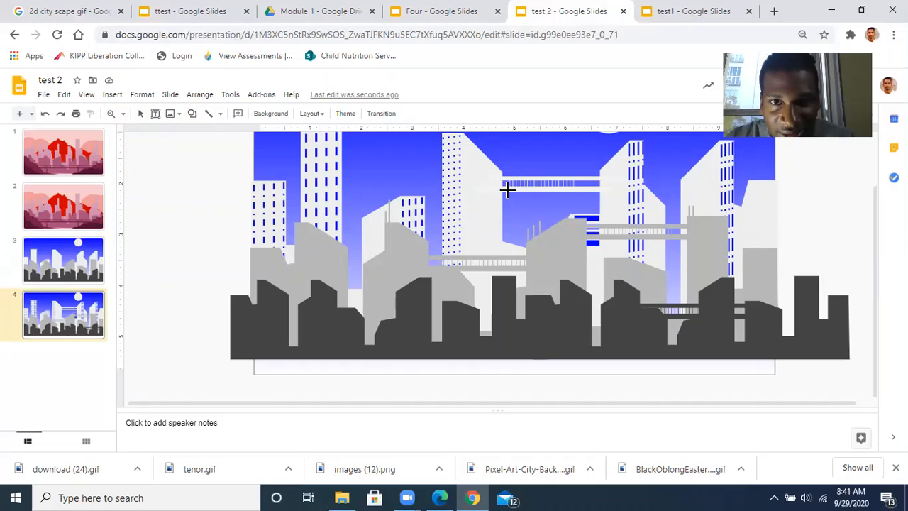
{"action": "left_click_drag", "start_coordinate": [507, 190], "coordinate": [512, 246]}
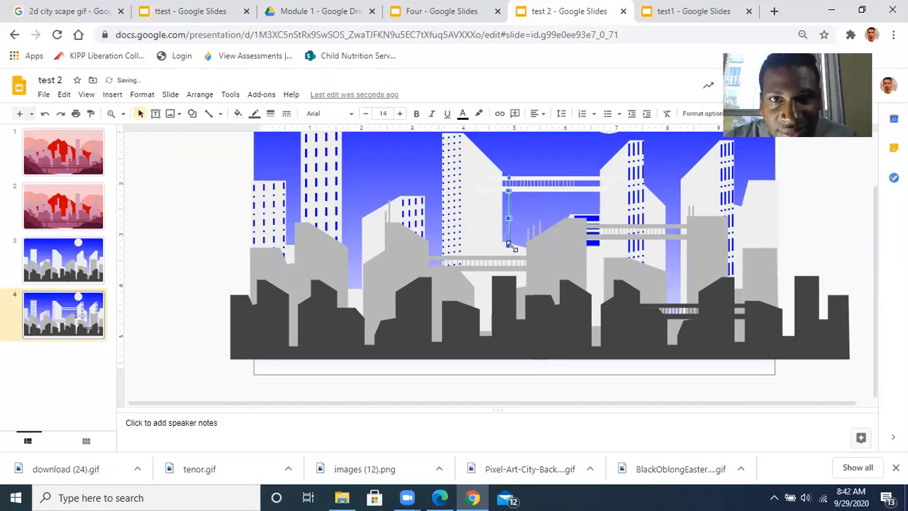
Step: Give the thin bridge support the buildings' light-gray fill and a transparent outline
{"action": "left_click", "coordinate": [237, 115]}
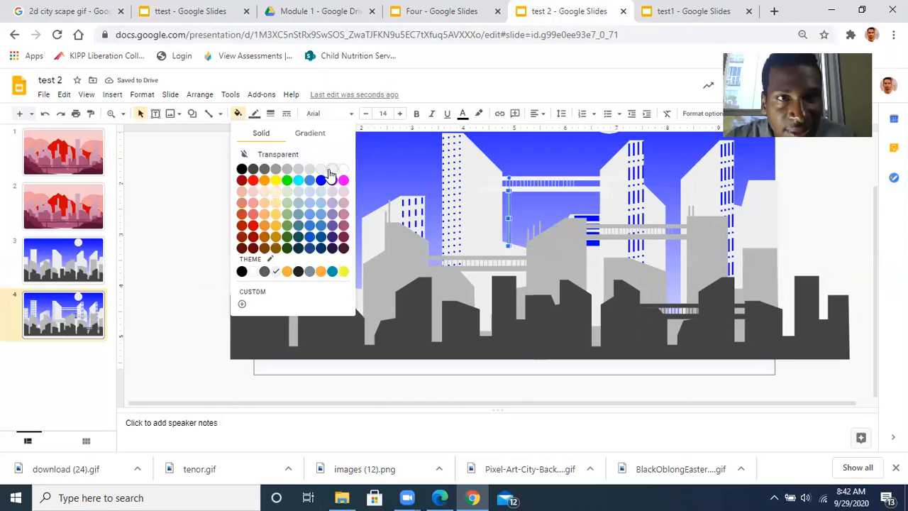
{"action": "left_click", "coordinate": [330, 170]}
{"action": "left_click", "coordinate": [255, 114]}
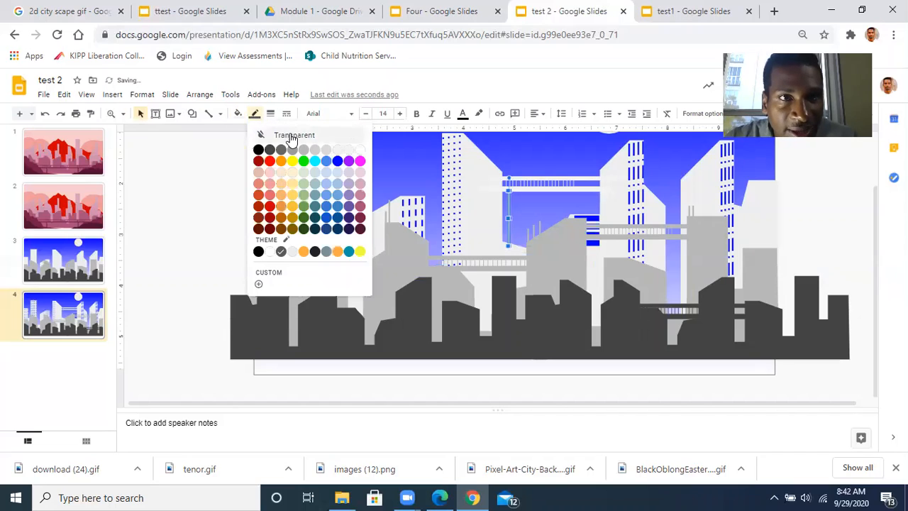
{"action": "left_click", "coordinate": [292, 135]}
{"action": "left_click", "coordinate": [210, 178]}
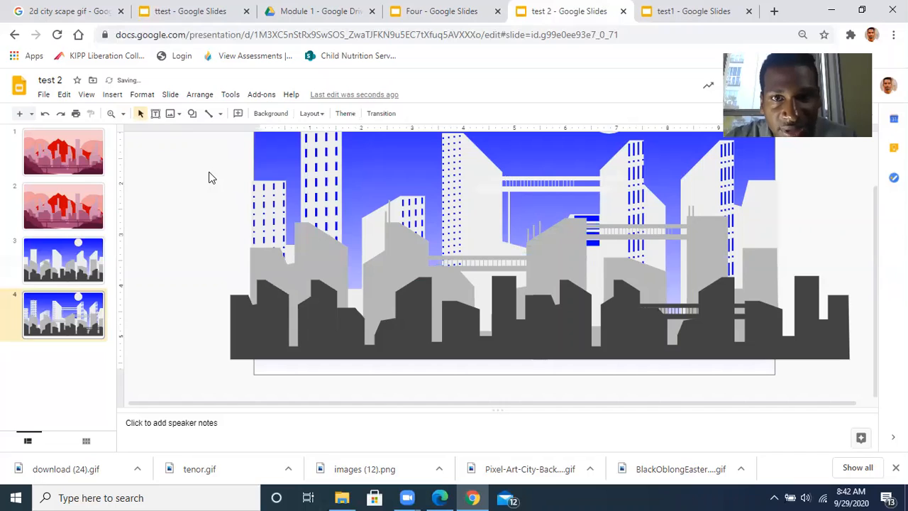
Step: Duplicate the bridge support, place the copy under the bridge's right end, and shorten it toward the roof below
{"action": "left_click", "coordinate": [509, 215]}
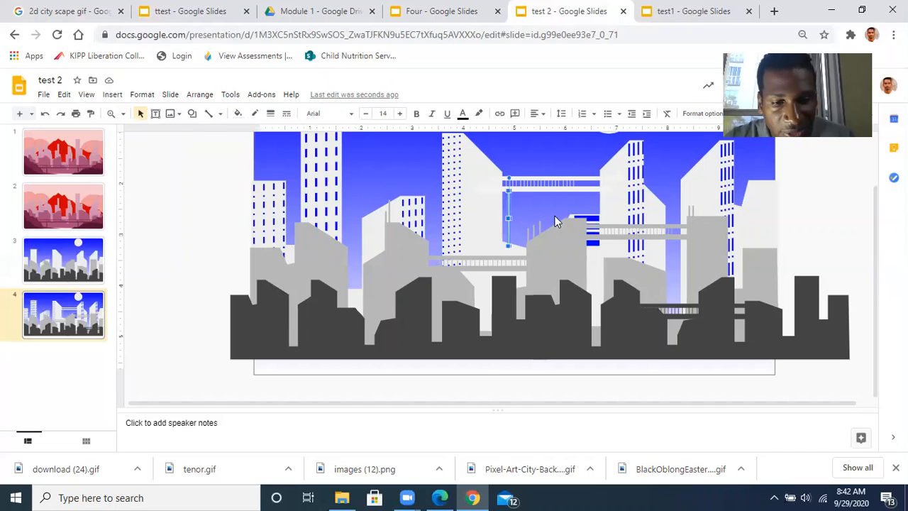
{"action": "key", "text": "Right"}
{"action": "key", "text": "Down"}
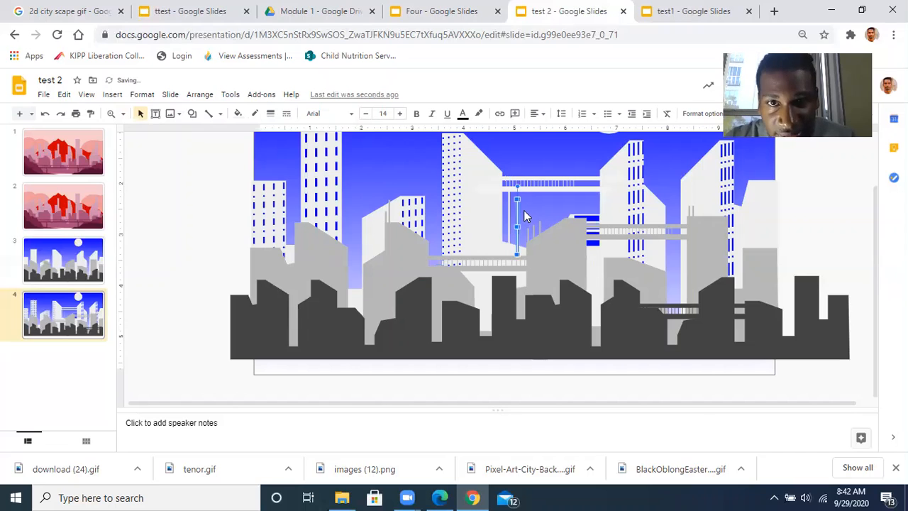
{"action": "left_click_drag", "start_coordinate": [517, 211], "coordinate": [590, 204]}
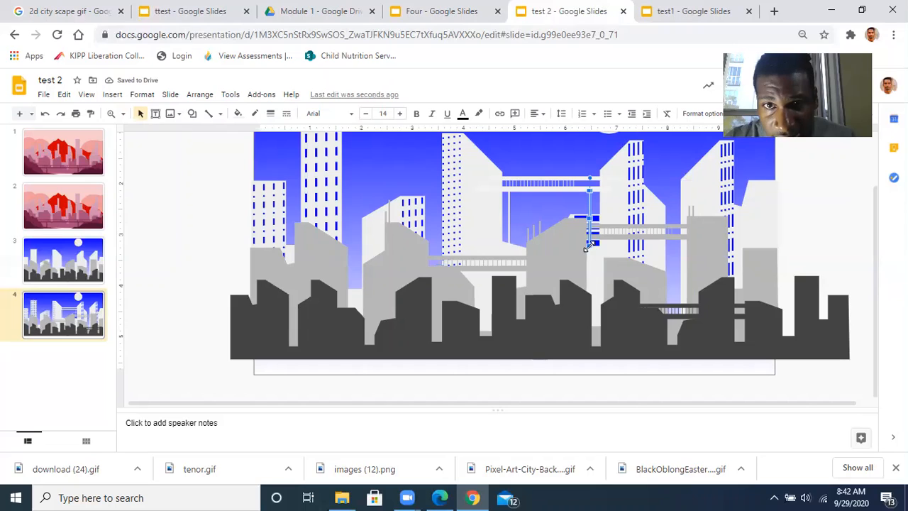
{"action": "left_click_drag", "start_coordinate": [587, 246], "coordinate": [589, 212]}
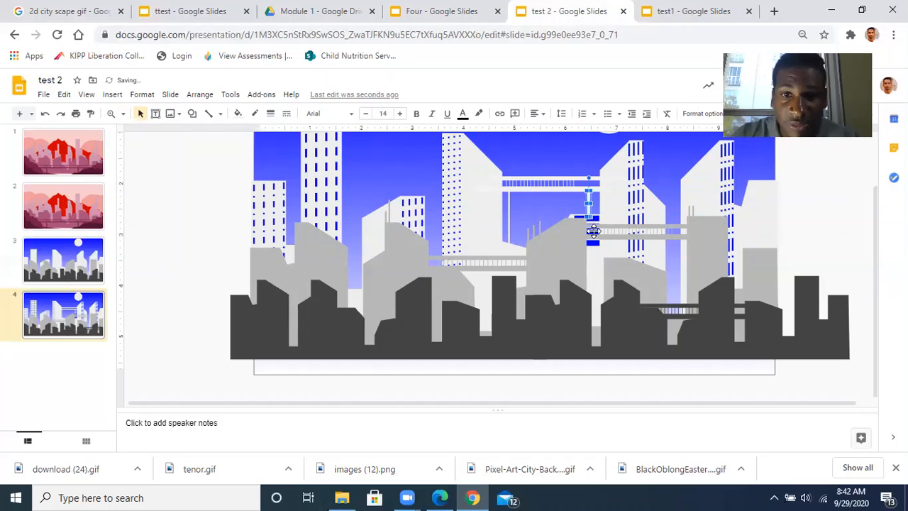
Step: Trim the right-hand support to end at the light-gray roof edge and narrow it to match the left support's width
{"action": "left_click", "coordinate": [110, 113]}
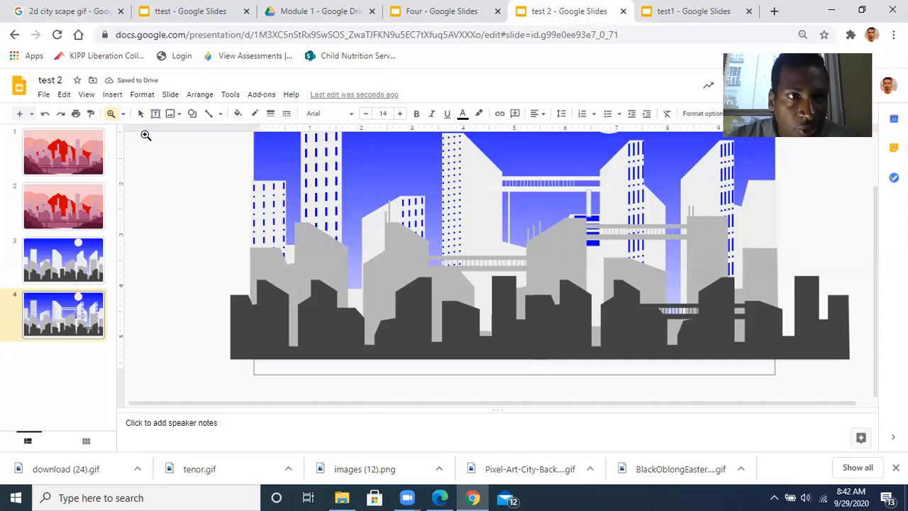
{"action": "left_click", "coordinate": [592, 211]}
{"action": "left_click", "coordinate": [592, 211]}
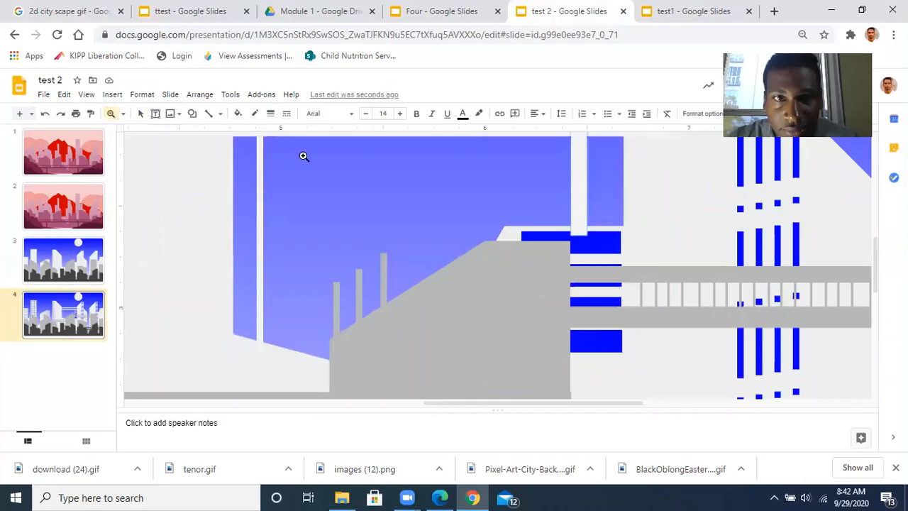
{"action": "left_click", "coordinate": [141, 114]}
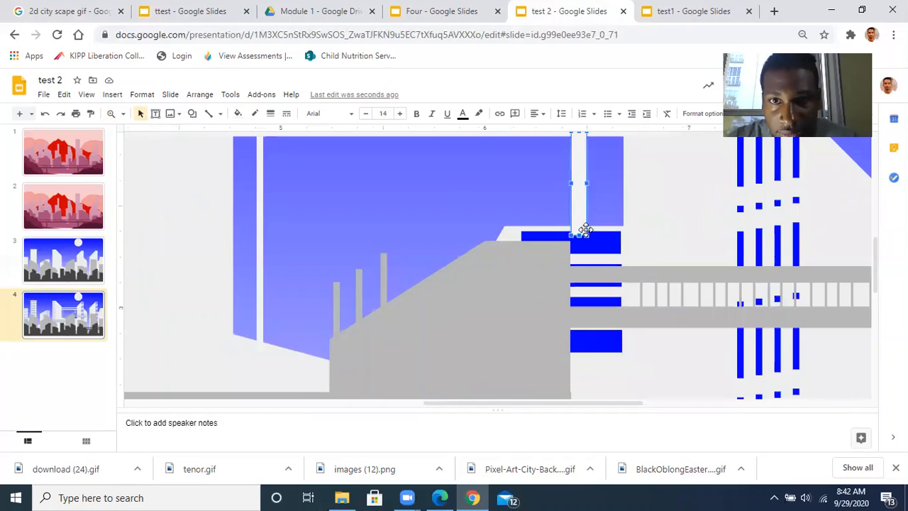
{"action": "left_click_drag", "start_coordinate": [579, 235], "coordinate": [579, 227]}
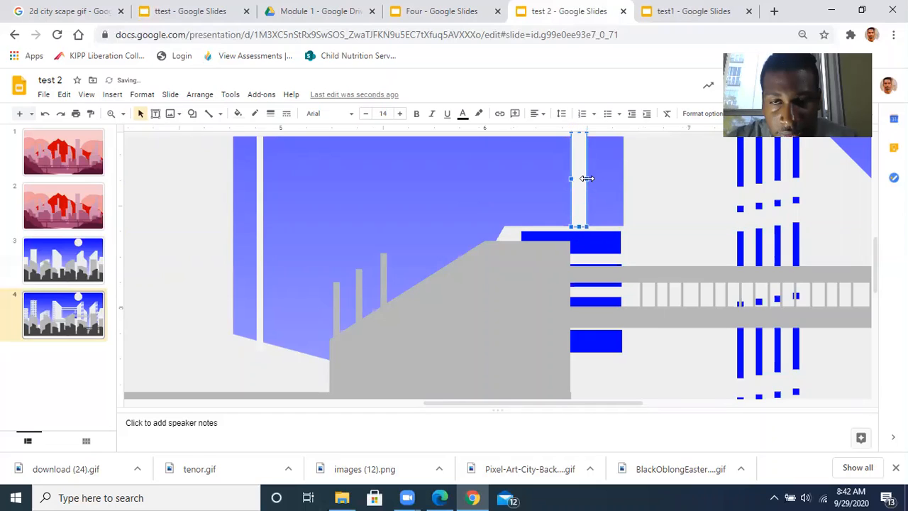
{"action": "left_click_drag", "start_coordinate": [587, 178], "coordinate": [578, 179]}
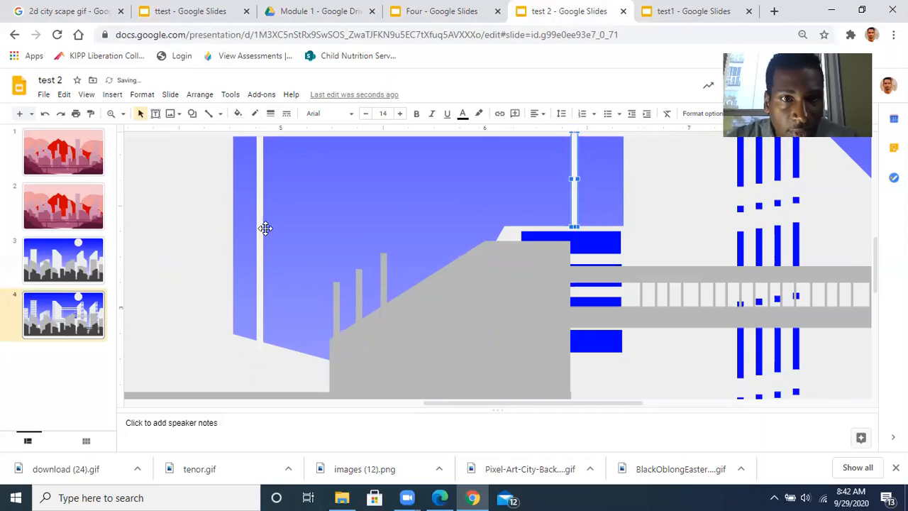
{"action": "left_click", "coordinate": [650, 181]}
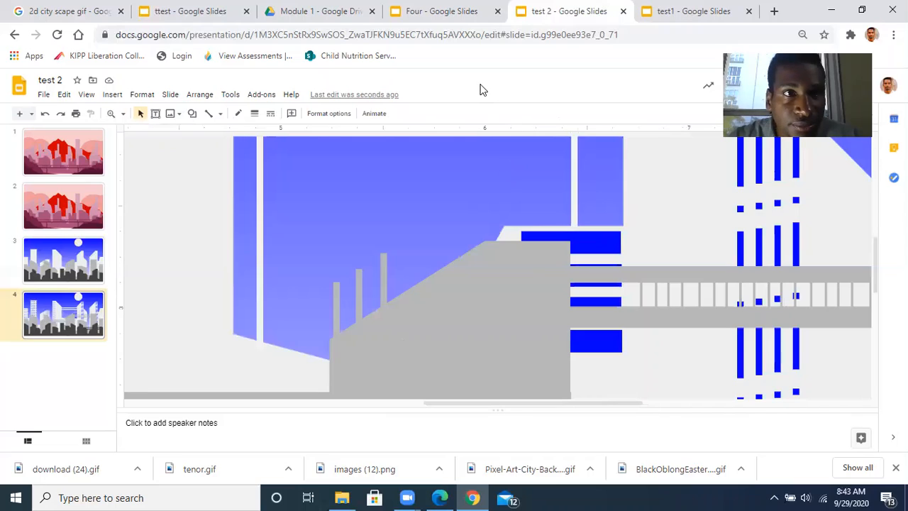
{"action": "left_click", "coordinate": [110, 115]}
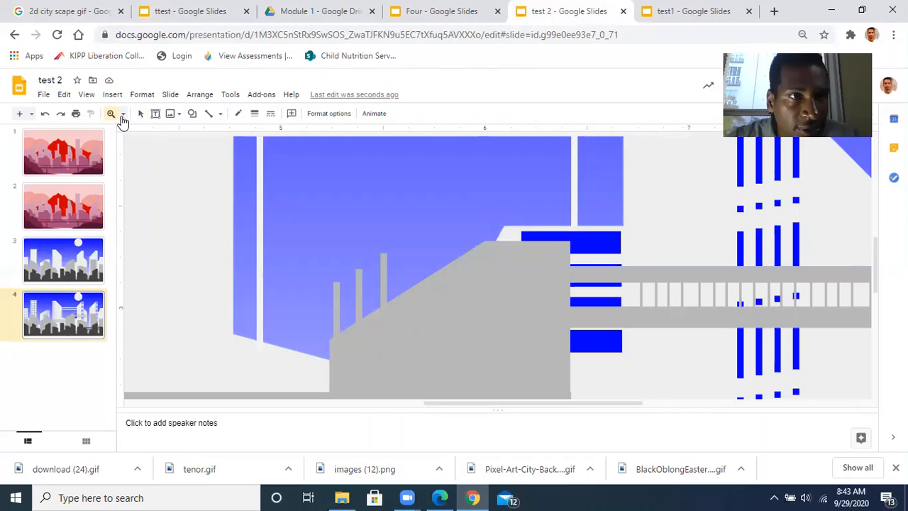
{"action": "left_click", "coordinate": [123, 114]}
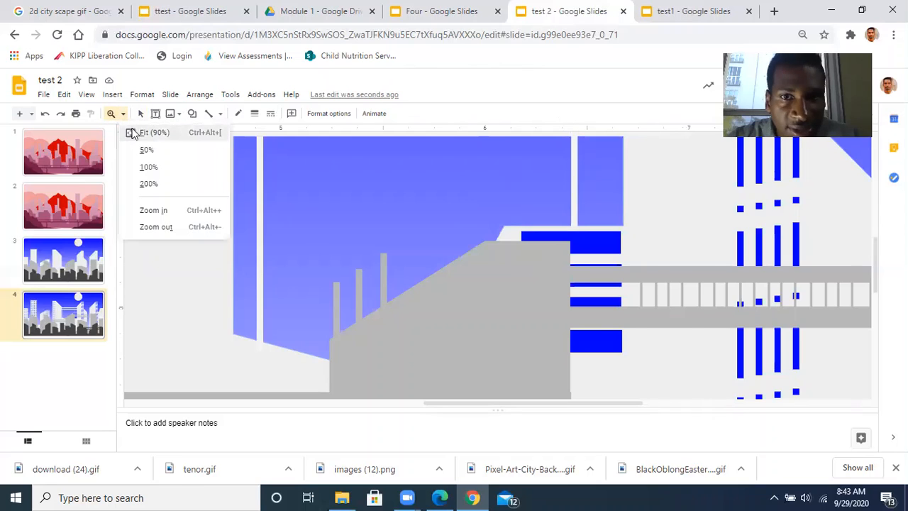
{"action": "left_click", "coordinate": [134, 130]}
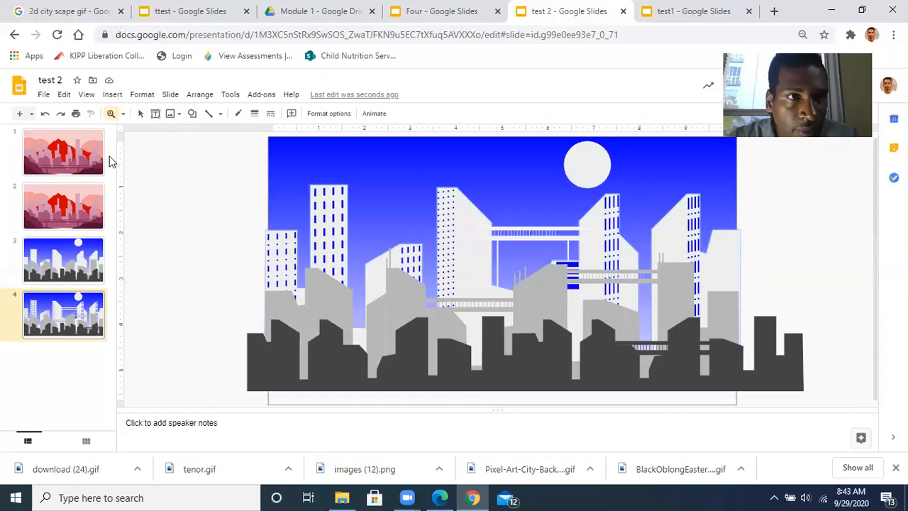
{"action": "left_click", "coordinate": [139, 117]}
{"action": "left_click", "coordinate": [193, 211]}
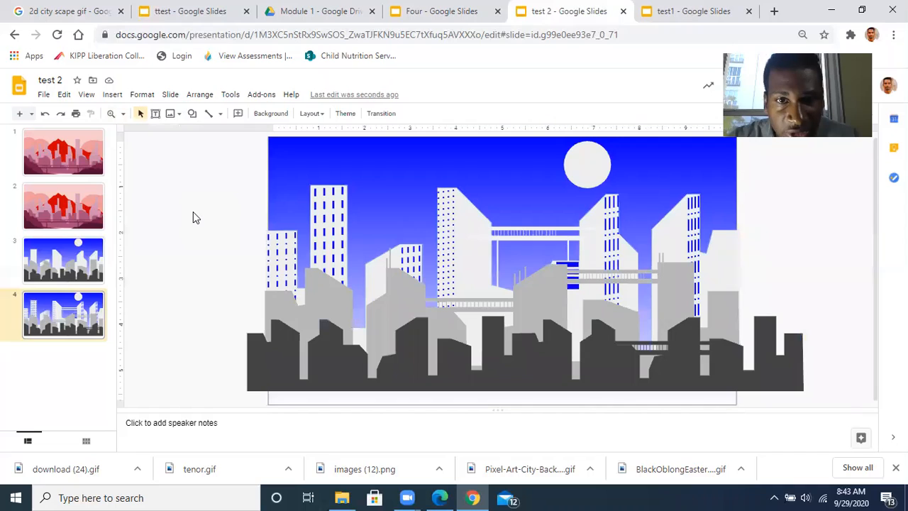
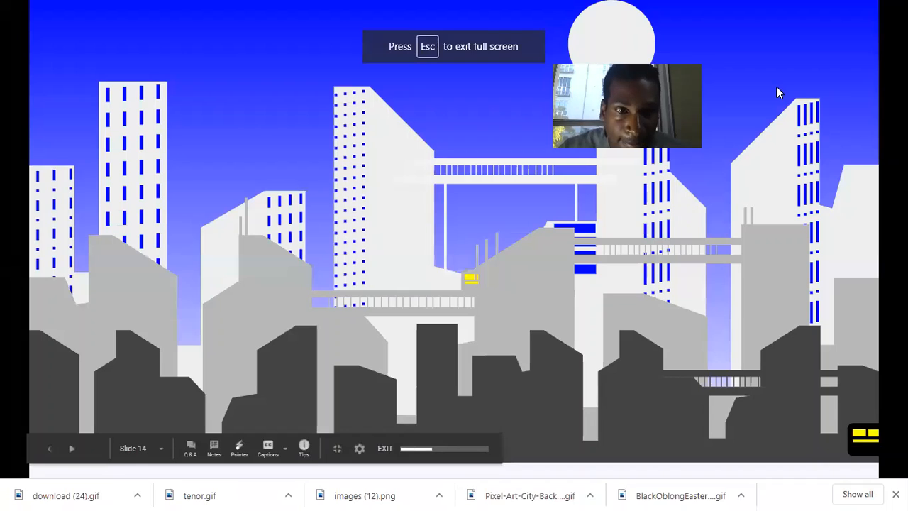
Step: Step back through the slideshow from slide 14, replay the buses' movement across the city, and exit the presentation view
{"action": "left_click", "coordinate": [48, 460]}
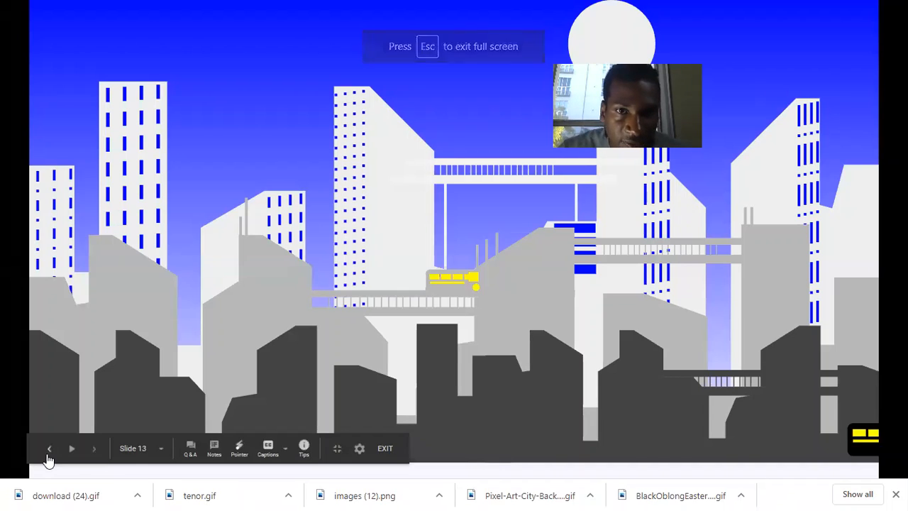
{"action": "left_click", "coordinate": [48, 459]}
{"action": "left_click", "coordinate": [48, 460]}
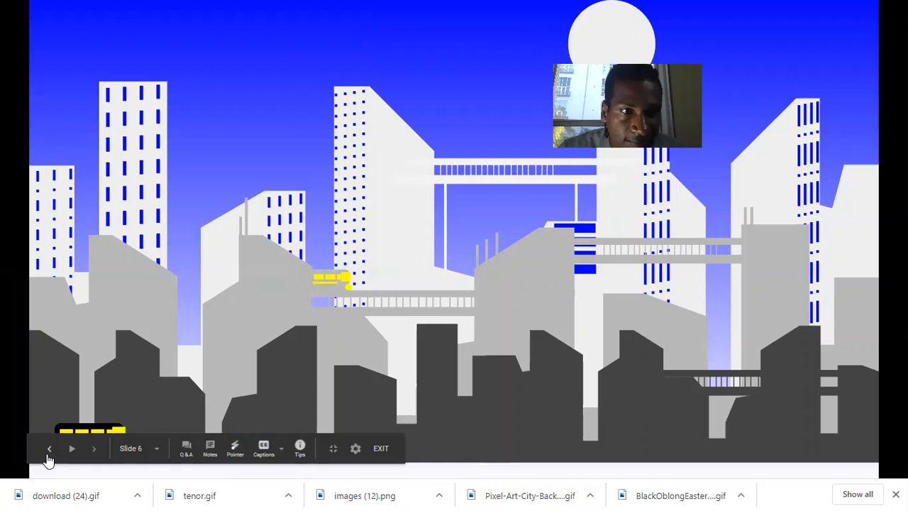
{"action": "left_click", "coordinate": [48, 460]}
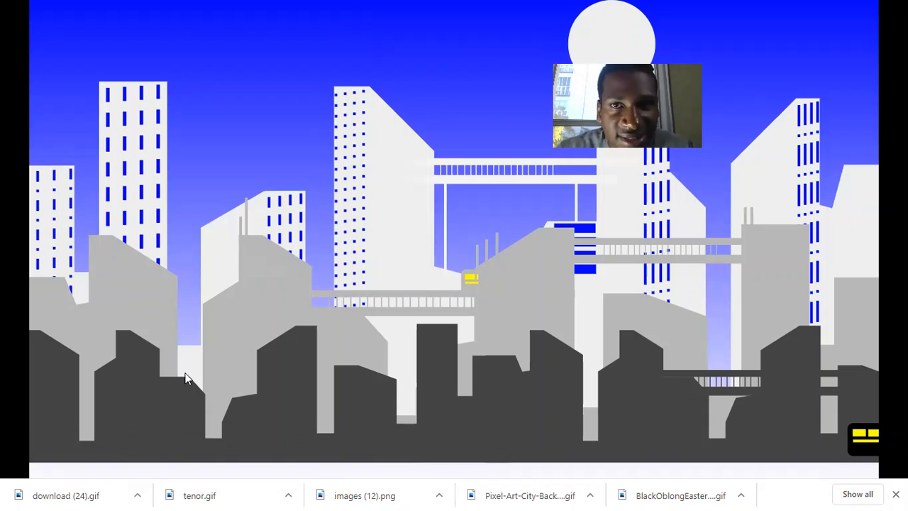
{"action": "key", "text": "Escape"}
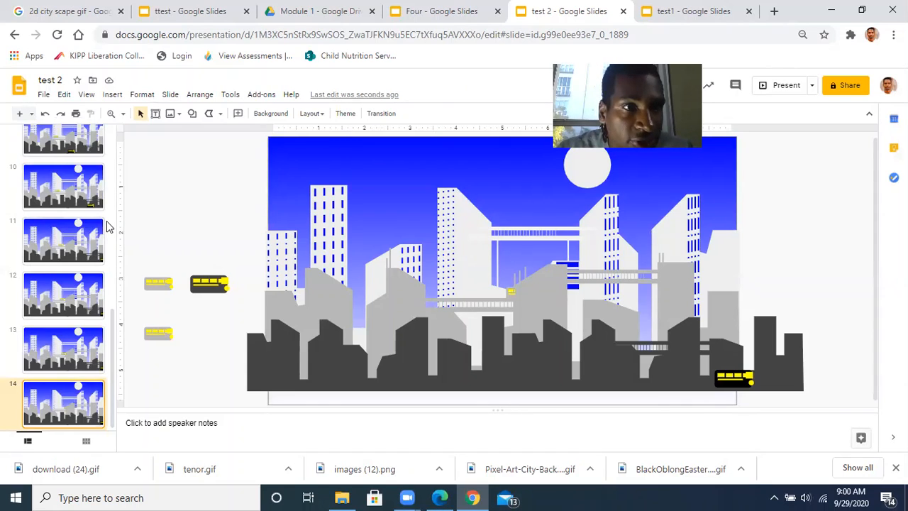
Step: Copy the first three slides of the test 2 presentation, from the two red landscapes to the plain blue skyline
{"action": "scroll", "coordinate": [108, 227], "scroll_direction": "up", "scroll_amount": 8}
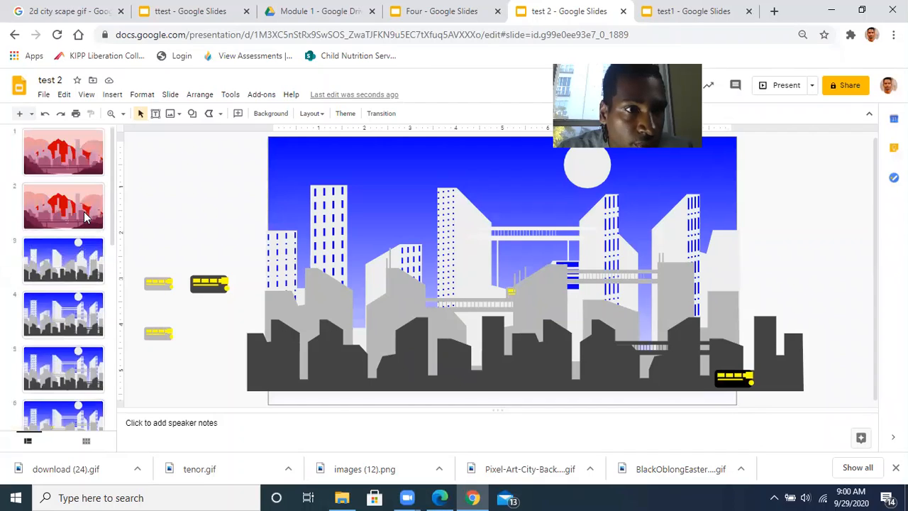
{"action": "left_click", "coordinate": [84, 272]}
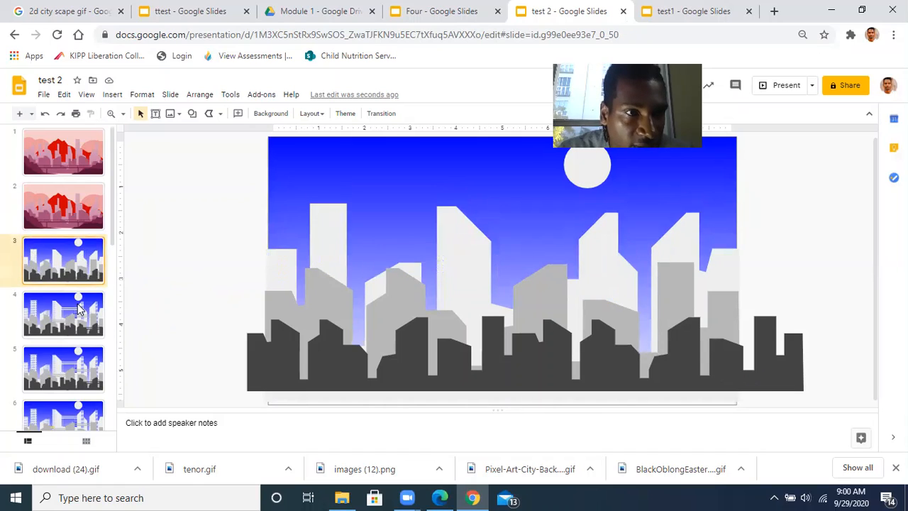
{"action": "left_click", "coordinate": [80, 309]}
{"action": "left_click", "coordinate": [83, 263]}
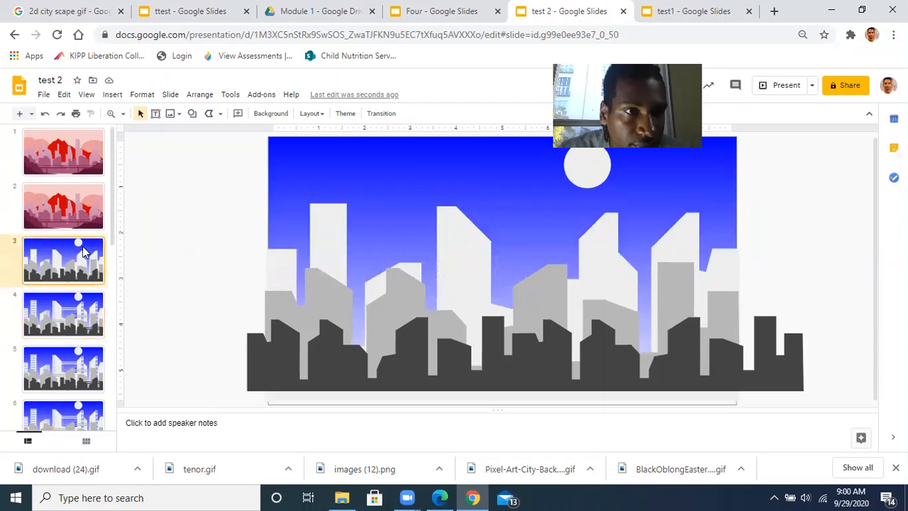
{"action": "left_click", "coordinate": [80, 221], "text": "shift"}
{"action": "left_click", "coordinate": [69, 154], "text": "shift"}
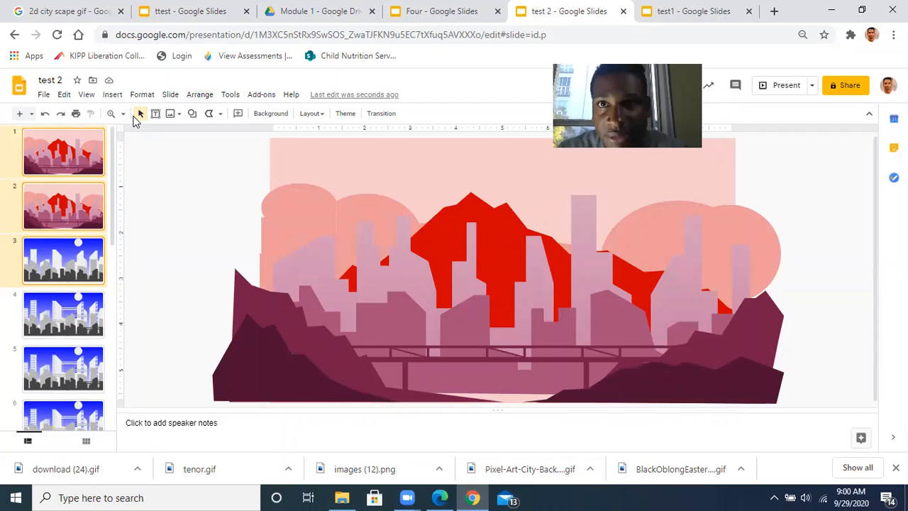
Step: Paste the copied slides after slide 2 of the test1 presentation without linking, and delete the originals from test 2
{"action": "left_click", "coordinate": [676, 16]}
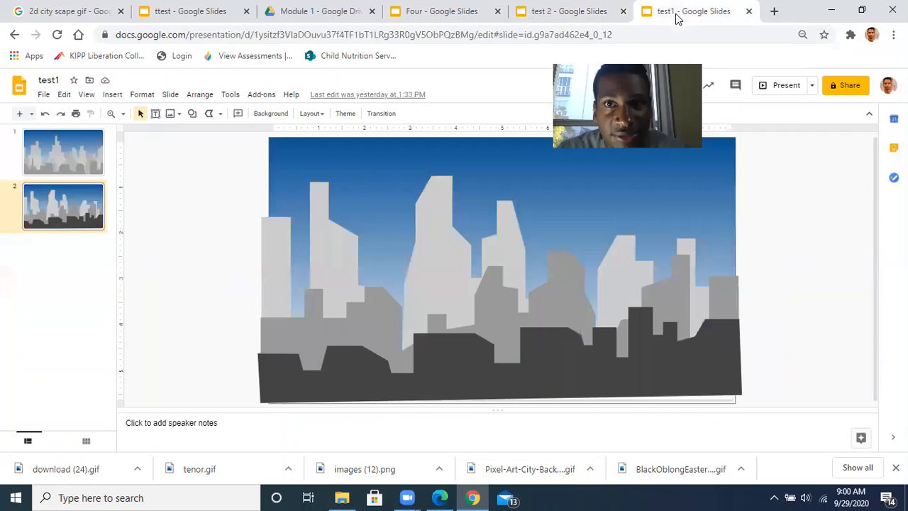
{"action": "left_click", "coordinate": [61, 265]}
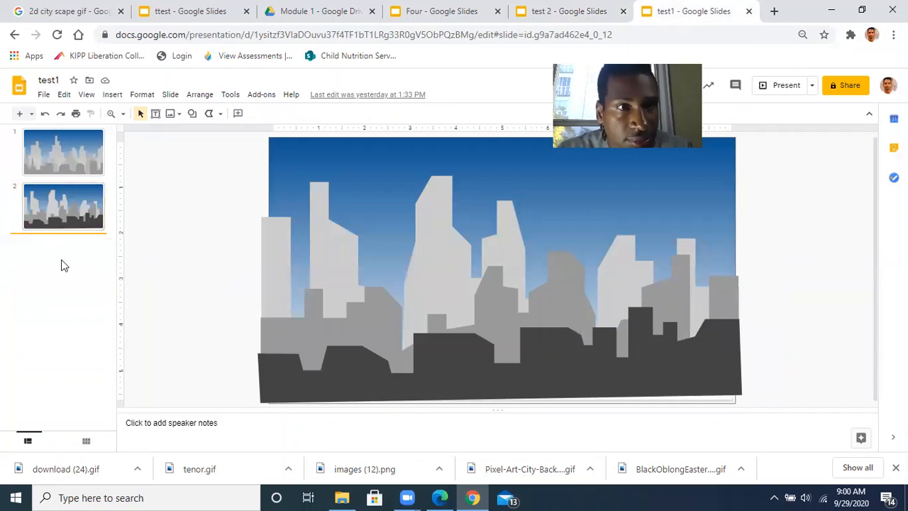
{"action": "key", "text": "ctrl+v"}
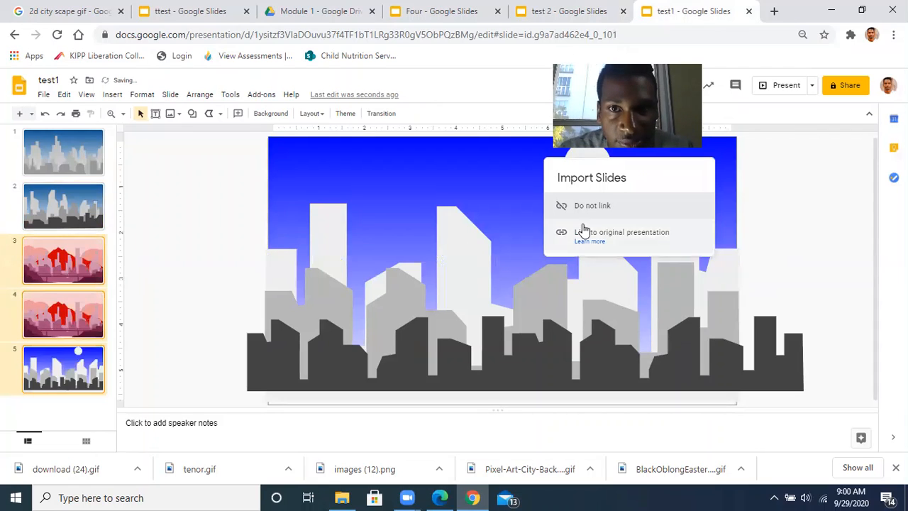
{"action": "left_click", "coordinate": [630, 209]}
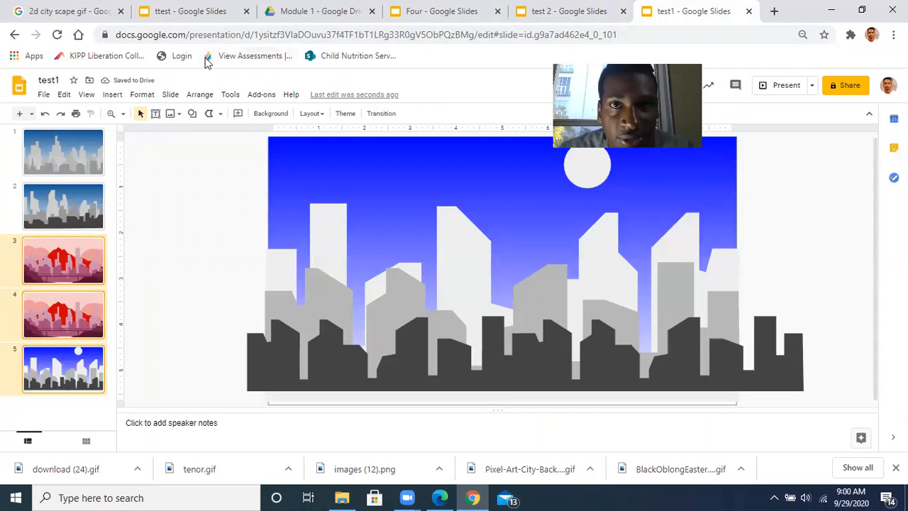
{"action": "left_click", "coordinate": [550, 11]}
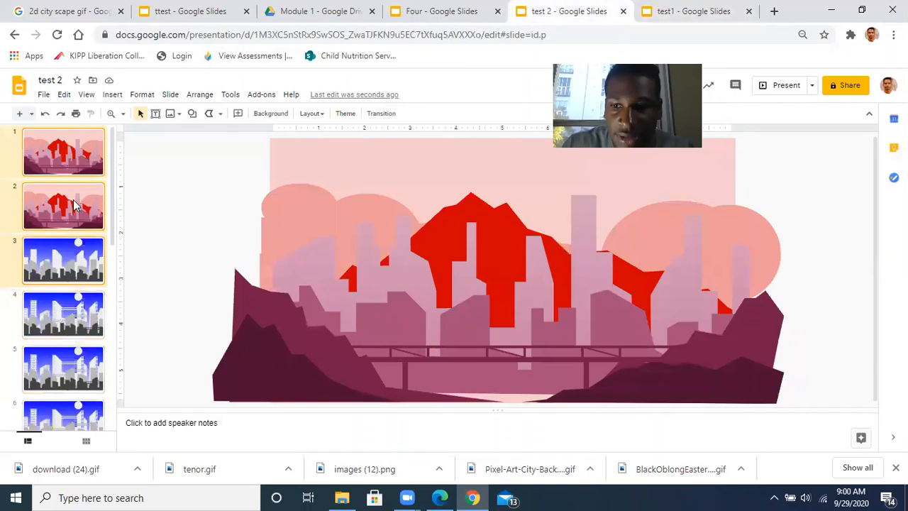
{"action": "key", "text": "Delete"}
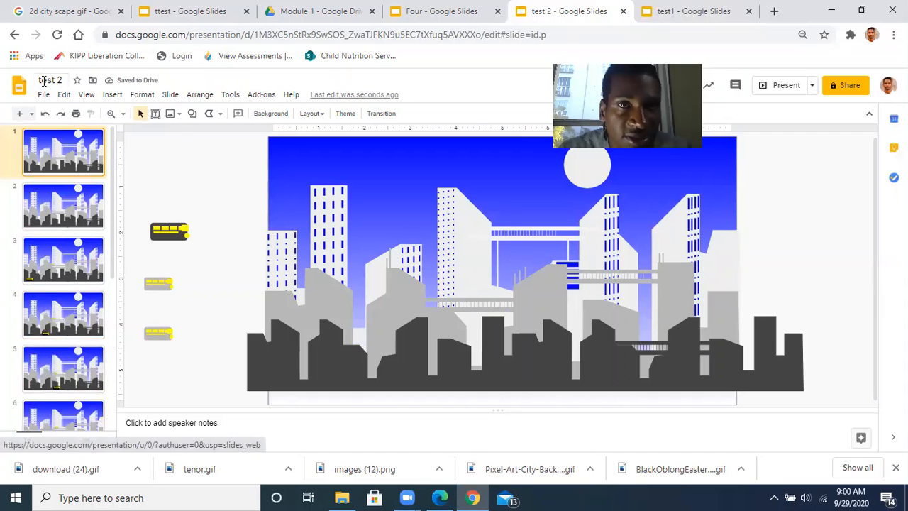
Step: Search Google for "tall tweet" in a new browser tab and open the Tall Tweets website
{"action": "left_click", "coordinate": [775, 12]}
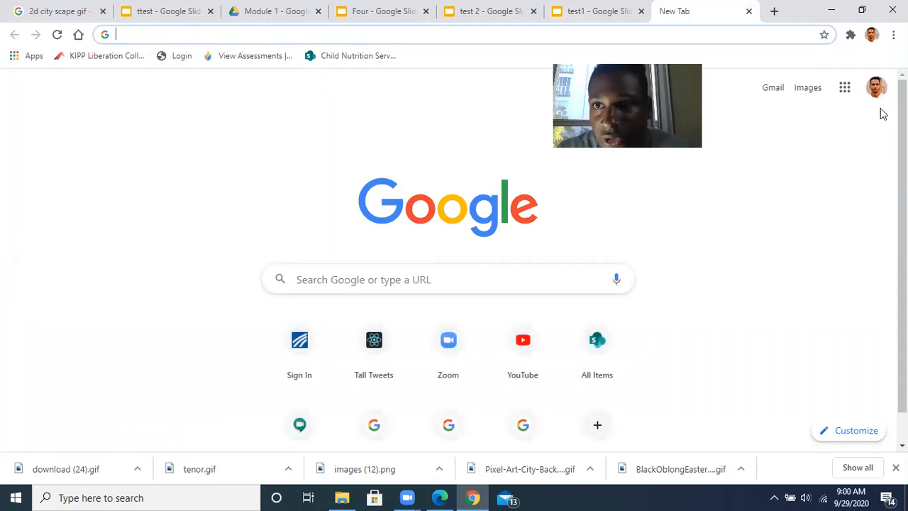
{"action": "left_click", "coordinate": [846, 88]}
{"action": "left_click", "coordinate": [351, 115]}
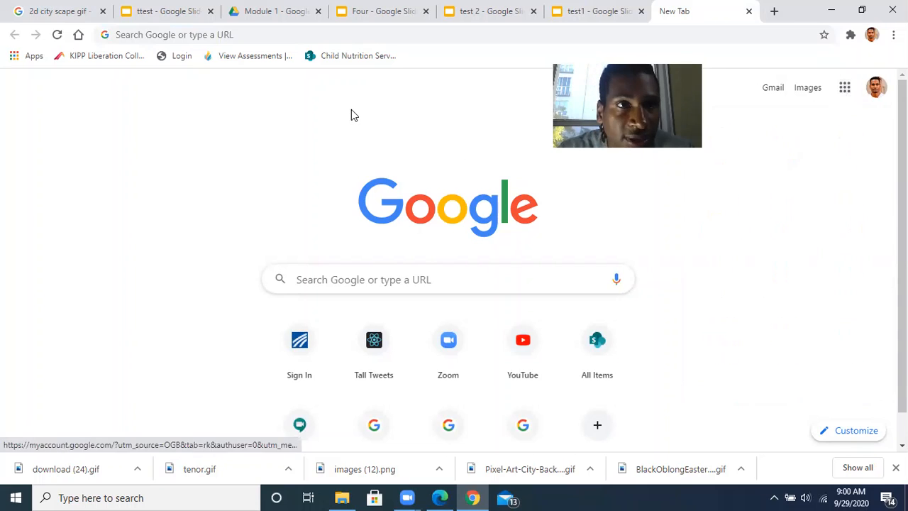
{"action": "left_click", "coordinate": [383, 280]}
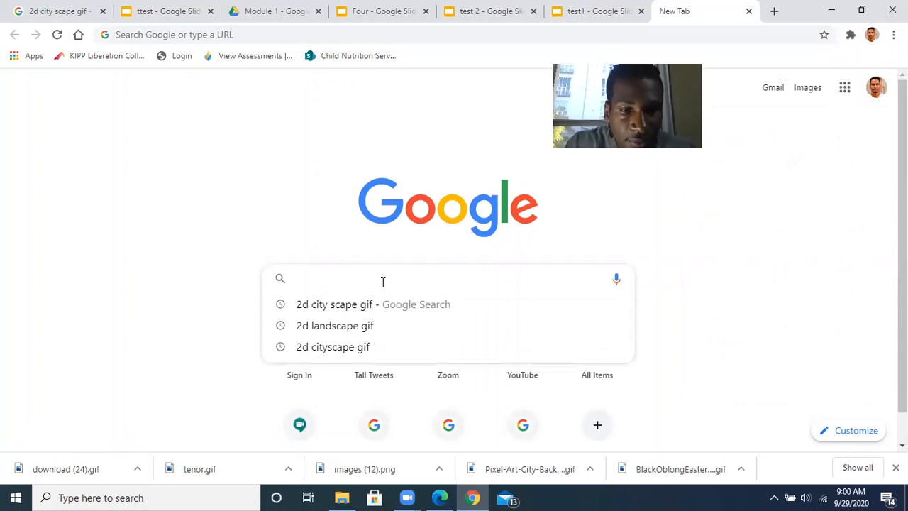
{"action": "type", "text": "ta"}
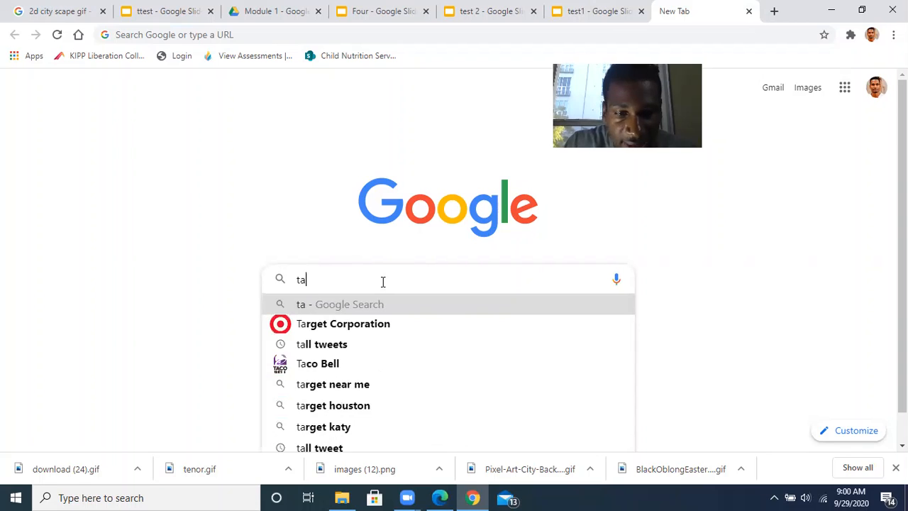
{"action": "type", "text": "ll tw"}
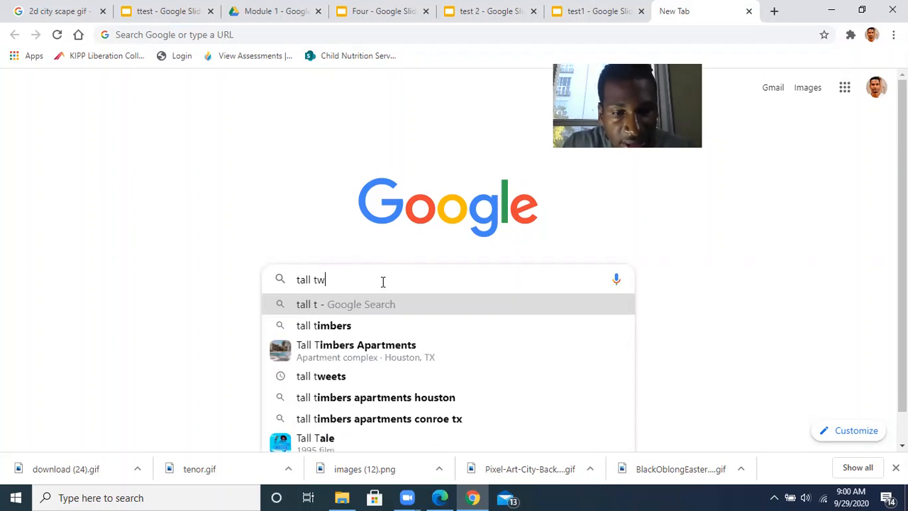
{"action": "type", "text": "eet"}
{"action": "key", "text": "Return"}
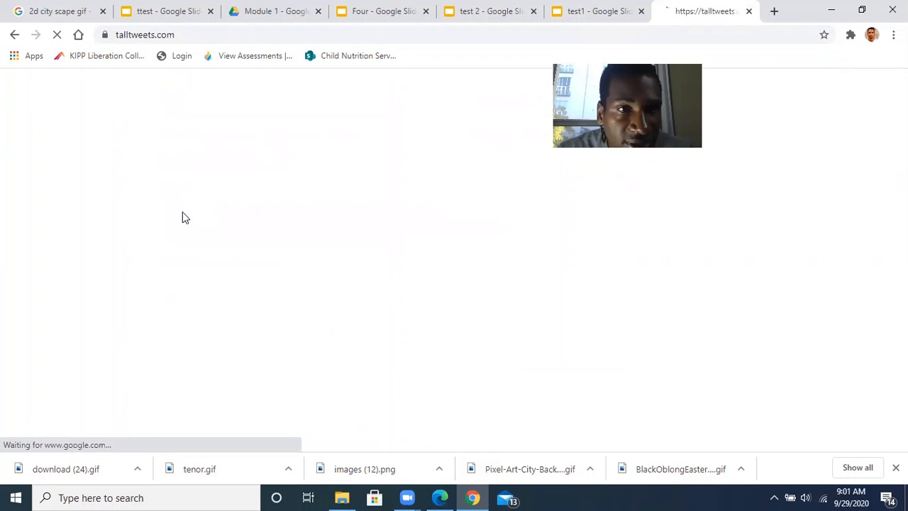
{"action": "left_click", "coordinate": [183, 213]}
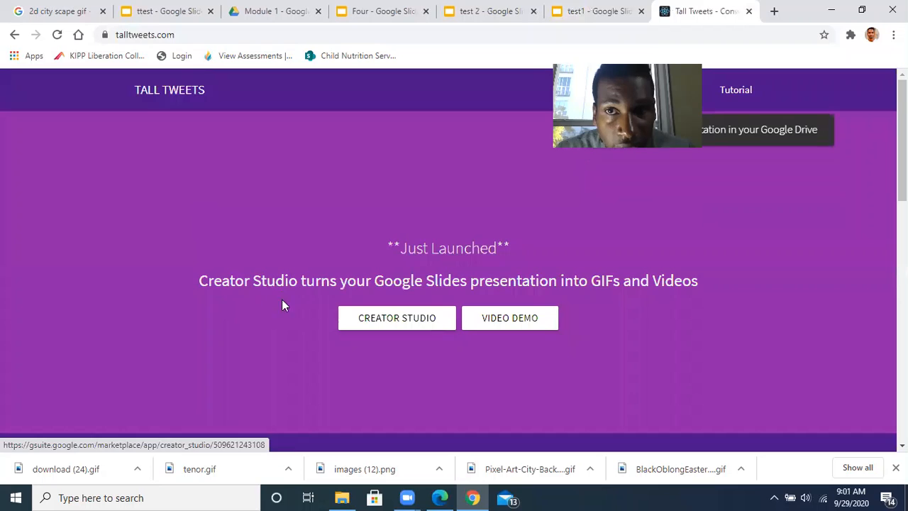
Step: Load the test 2 presentation into Tall Tweets Classic
{"action": "scroll", "coordinate": [287, 301], "scroll_direction": "down", "scroll_amount": 5}
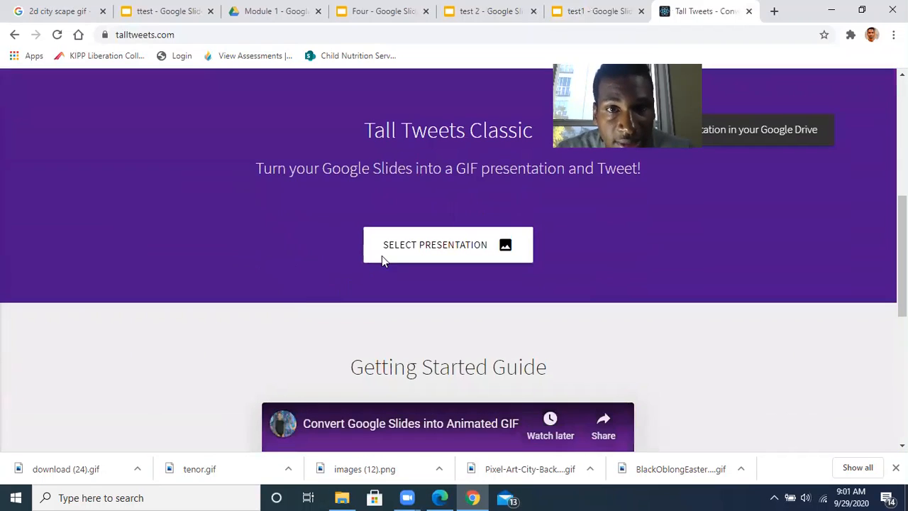
{"action": "left_click", "coordinate": [382, 256]}
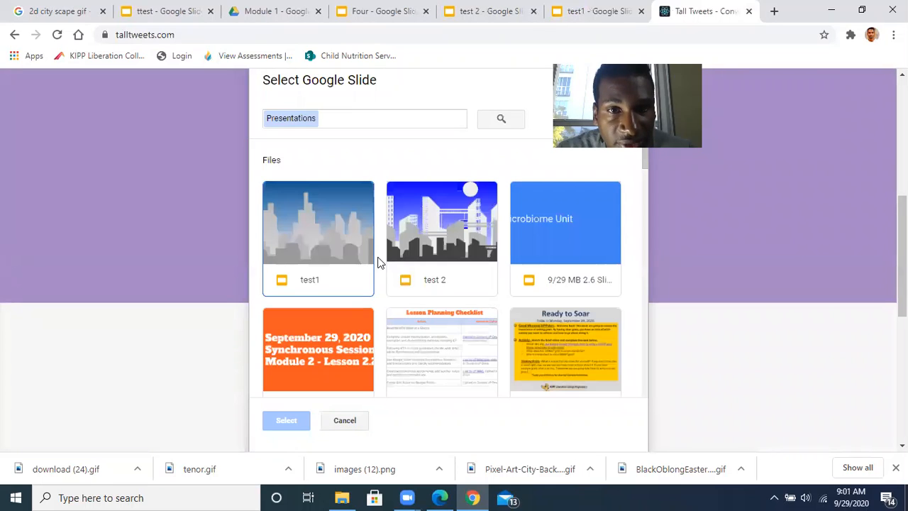
{"action": "left_click", "coordinate": [436, 250]}
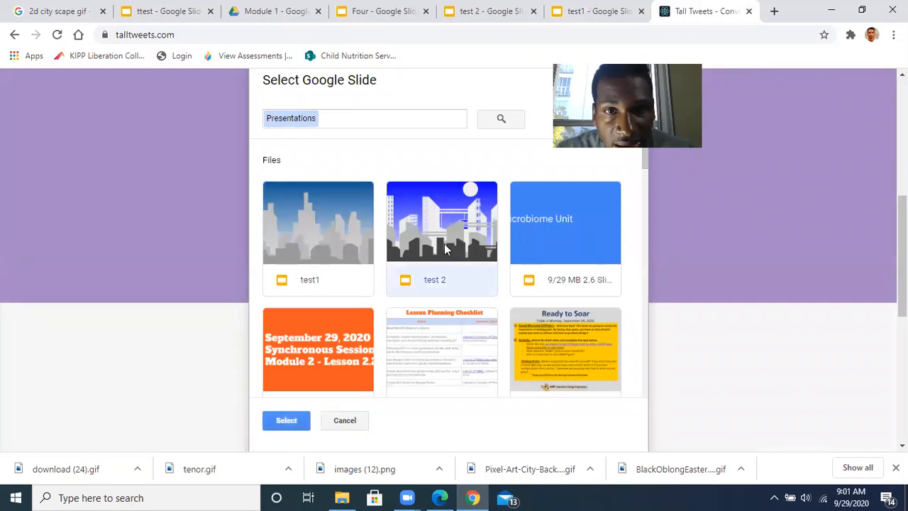
{"action": "left_click", "coordinate": [286, 420]}
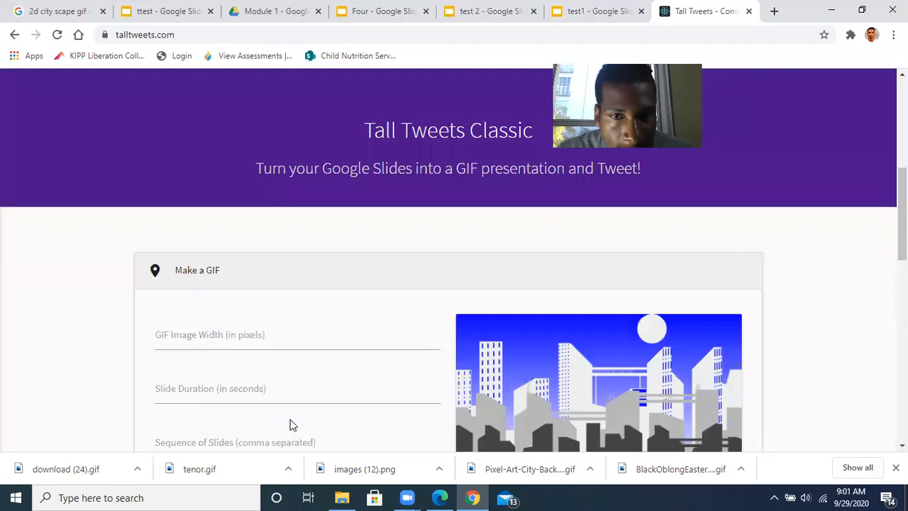
Step: Create a GIF of the presentation with a slide duration of .1 seconds and save it to the computer
{"action": "scroll", "coordinate": [221, 340], "scroll_direction": "down", "scroll_amount": 1}
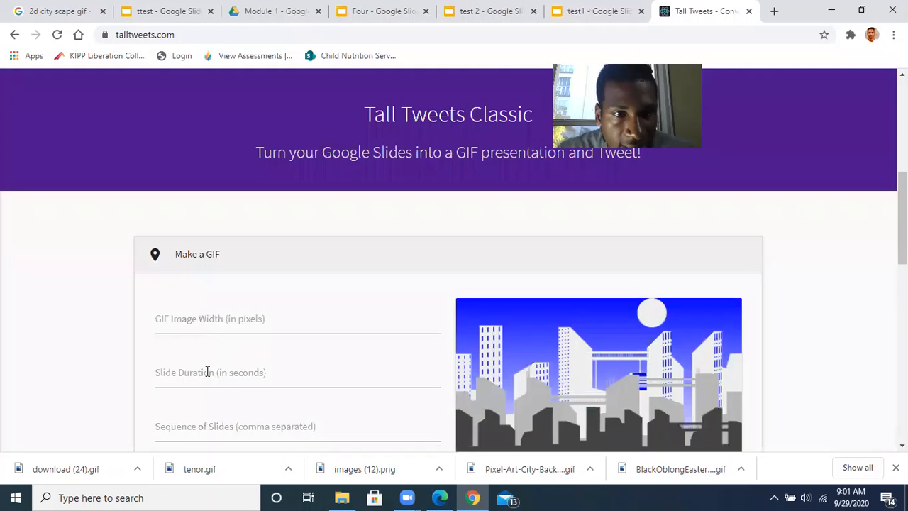
{"action": "left_click", "coordinate": [207, 372]}
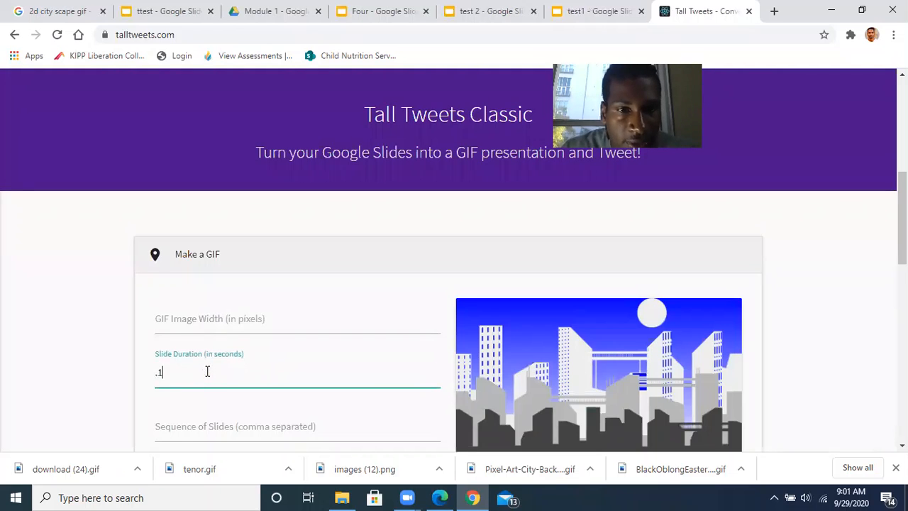
{"action": "type", "text": ".1"}
{"action": "scroll", "coordinate": [122, 378], "scroll_direction": "down", "scroll_amount": 2}
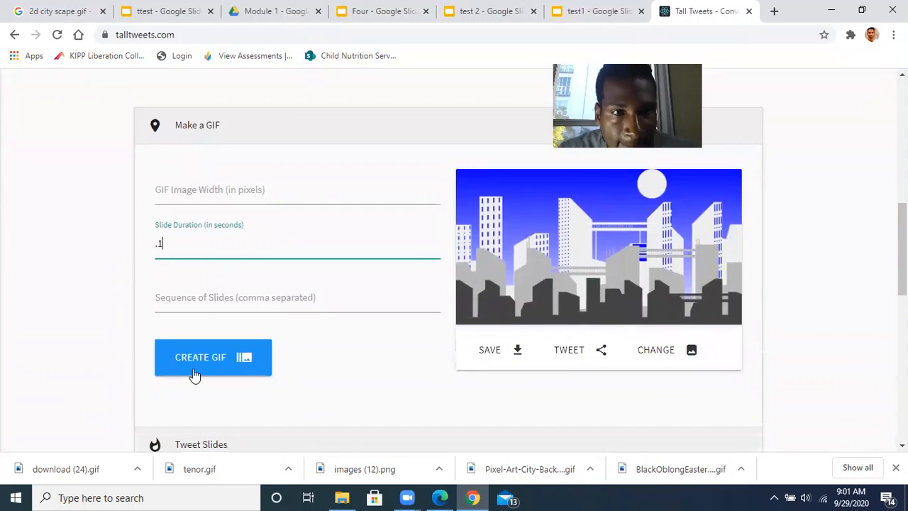
{"action": "left_click", "coordinate": [198, 364]}
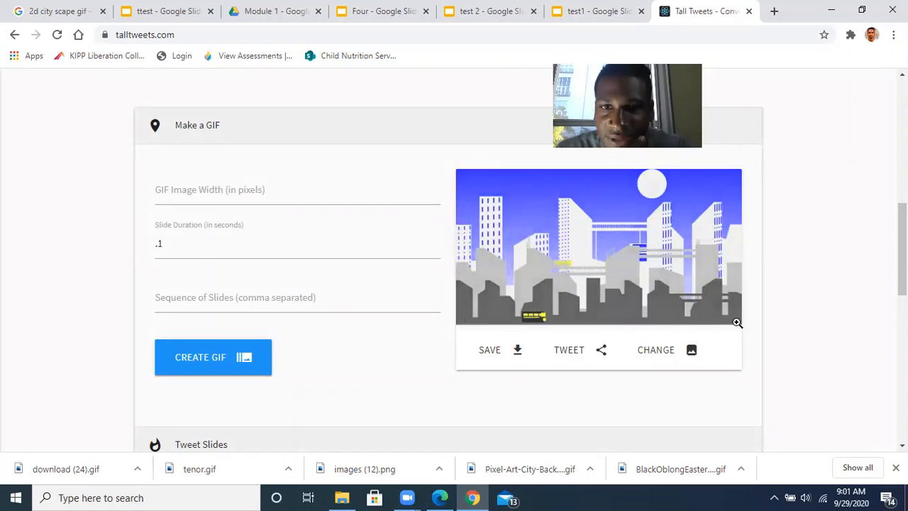
{"action": "left_click", "coordinate": [500, 359]}
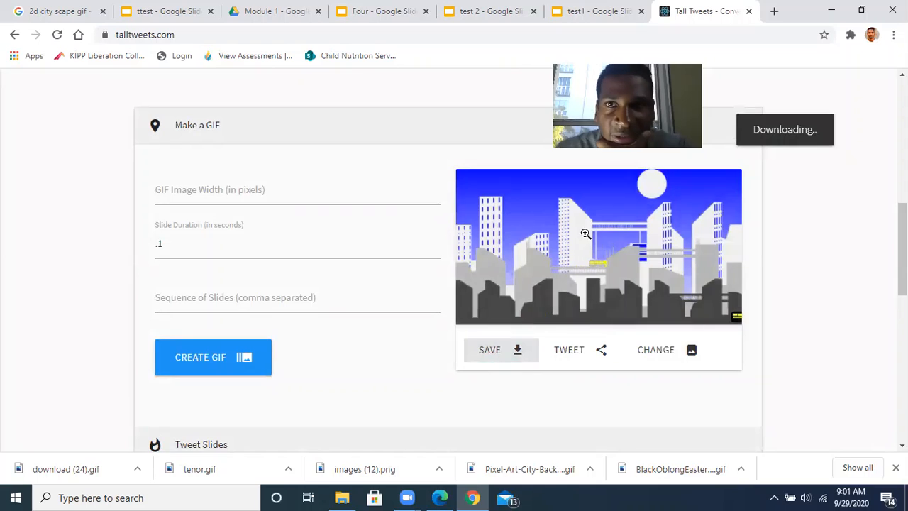
Step: Open Google Classroom in a new browser tab and go to the Test class
{"action": "left_click", "coordinate": [775, 11]}
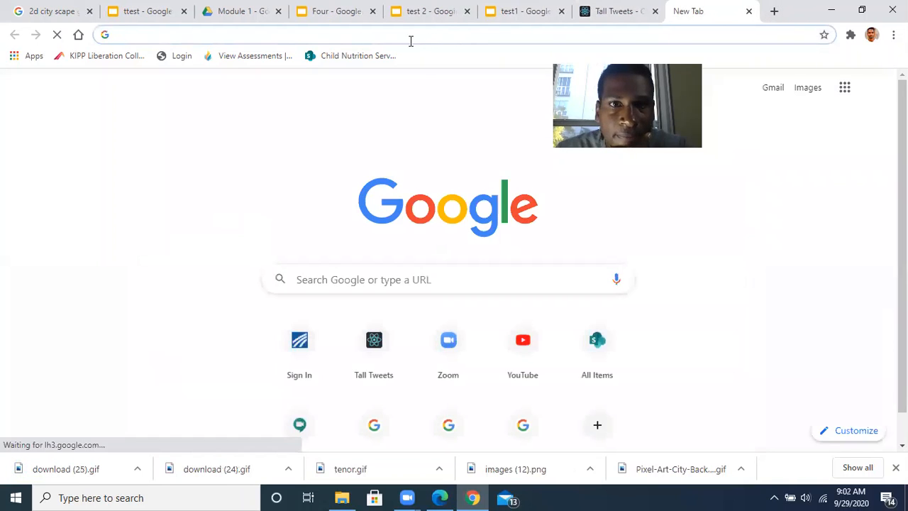
{"action": "left_click", "coordinate": [388, 280]}
{"action": "type", "text": "g"}
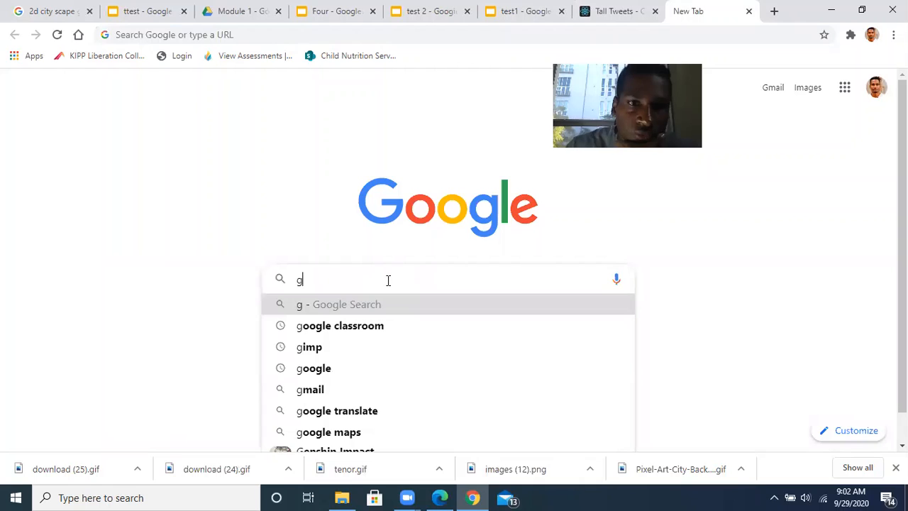
{"action": "left_click", "coordinate": [359, 328]}
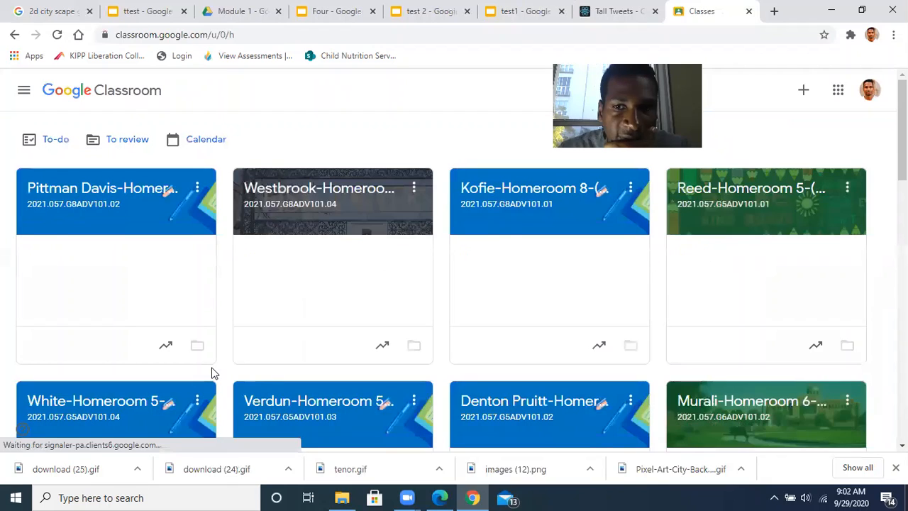
{"action": "scroll", "coordinate": [213, 374], "scroll_direction": "down", "scroll_amount": 10}
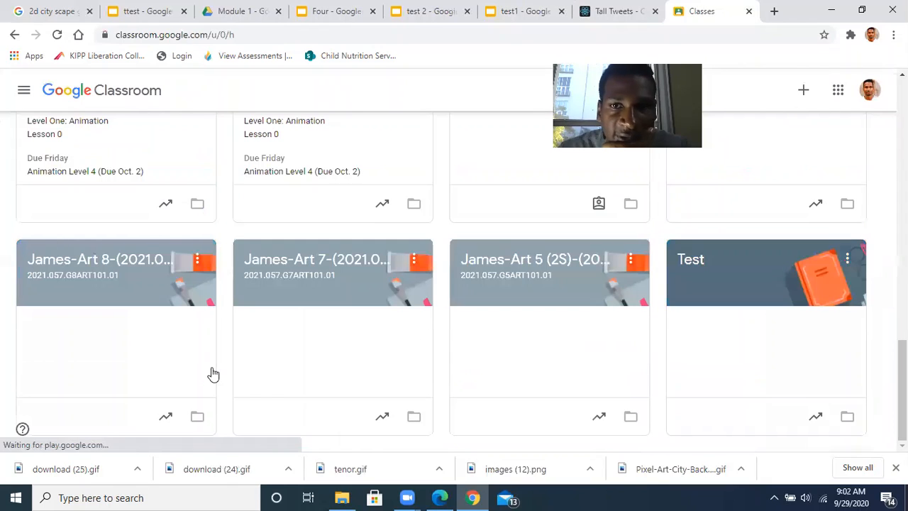
{"action": "left_click", "coordinate": [689, 261]}
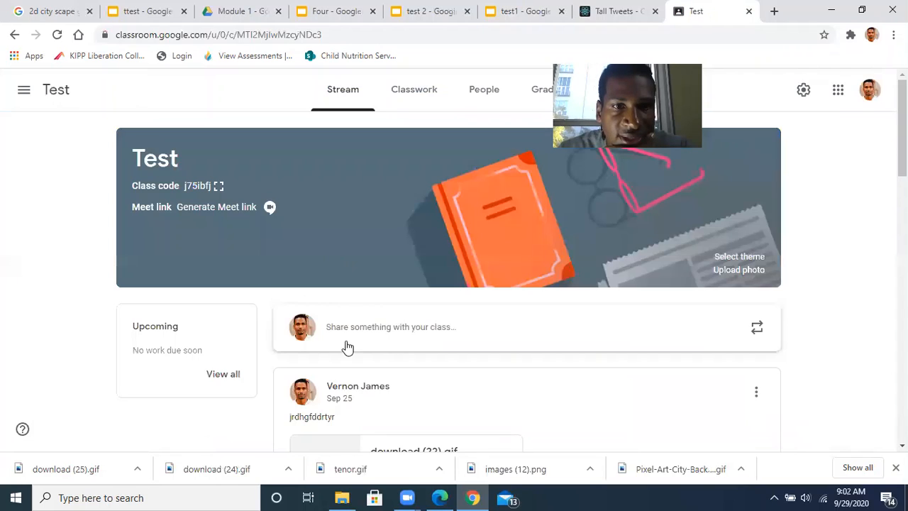
Step: Start a new announcement for the Test class and attach download (25).gif uploaded from the computer's Downloads folder
{"action": "left_click", "coordinate": [359, 344]}
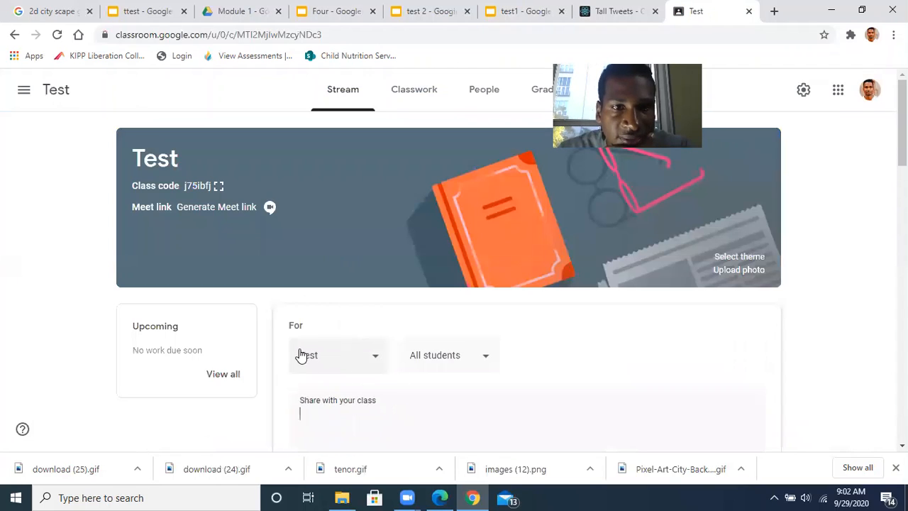
{"action": "scroll", "coordinate": [301, 355], "scroll_direction": "down", "scroll_amount": 3}
{"action": "left_click", "coordinate": [323, 270]}
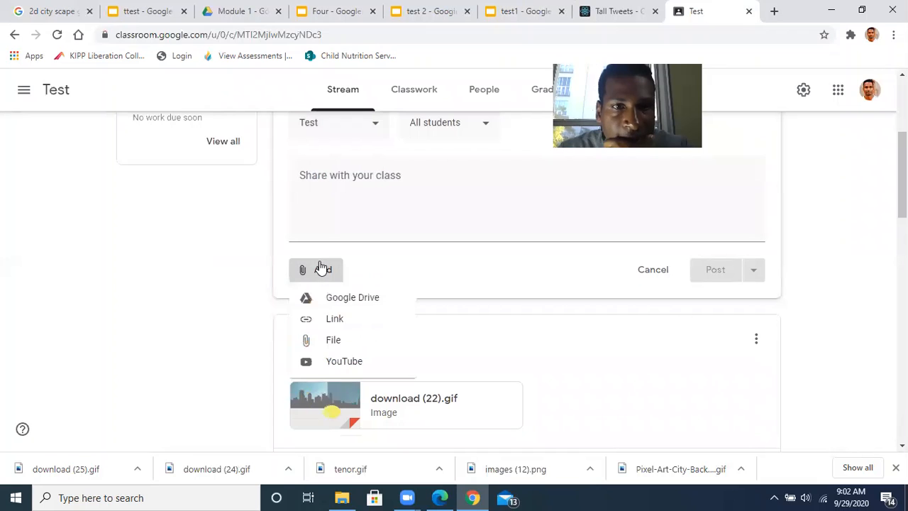
{"action": "left_click", "coordinate": [338, 341]}
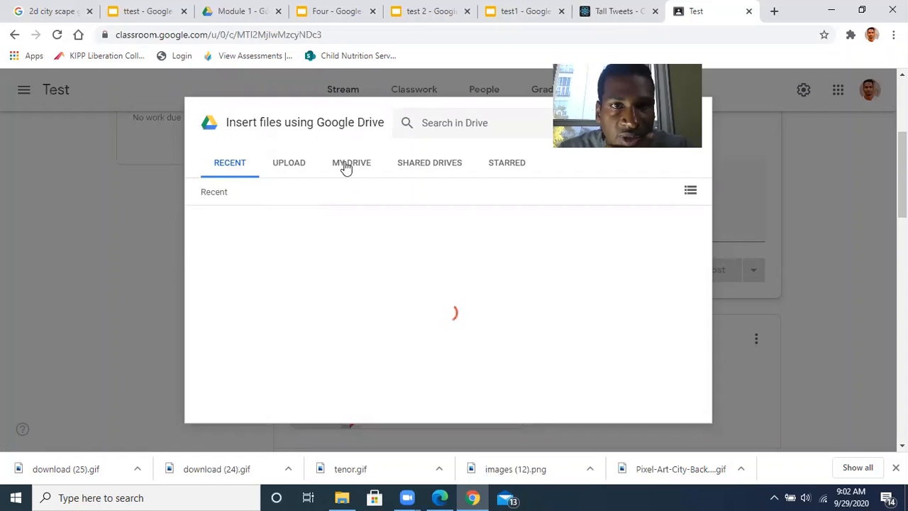
{"action": "left_click", "coordinate": [290, 166]}
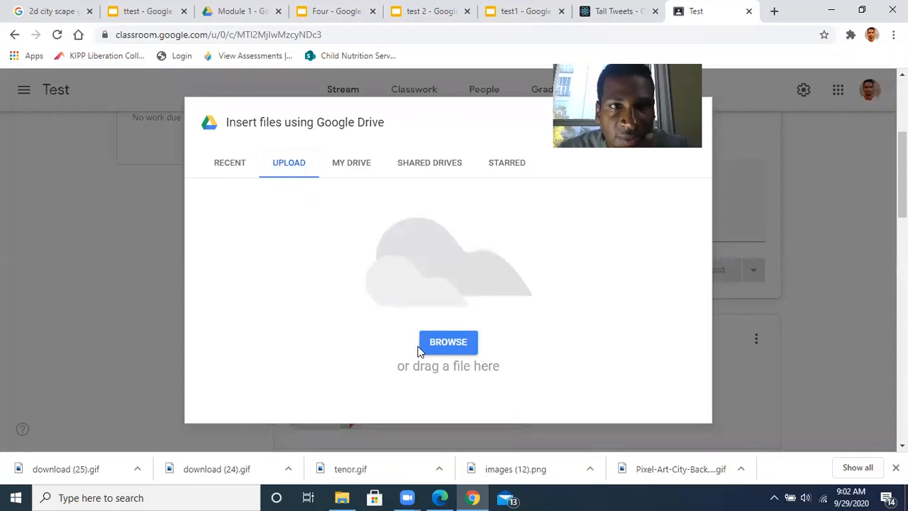
{"action": "left_click", "coordinate": [448, 342]}
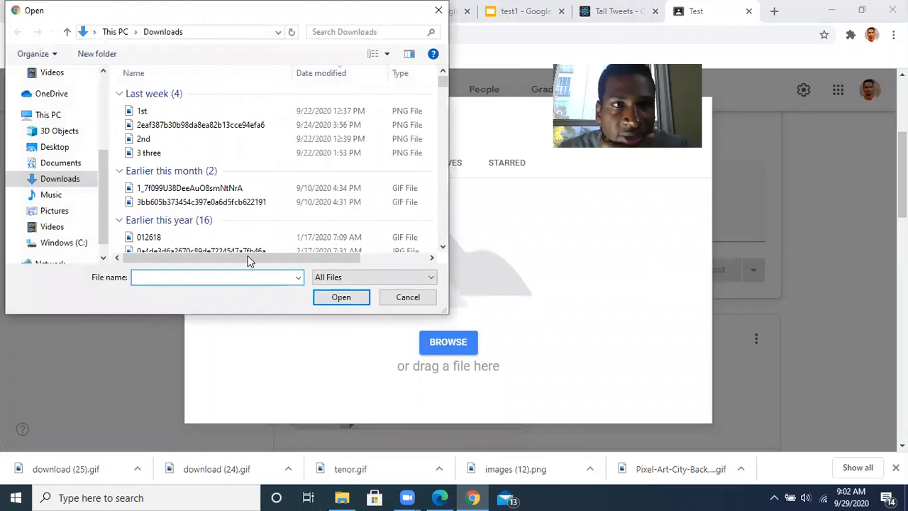
{"action": "left_click", "coordinate": [168, 114]}
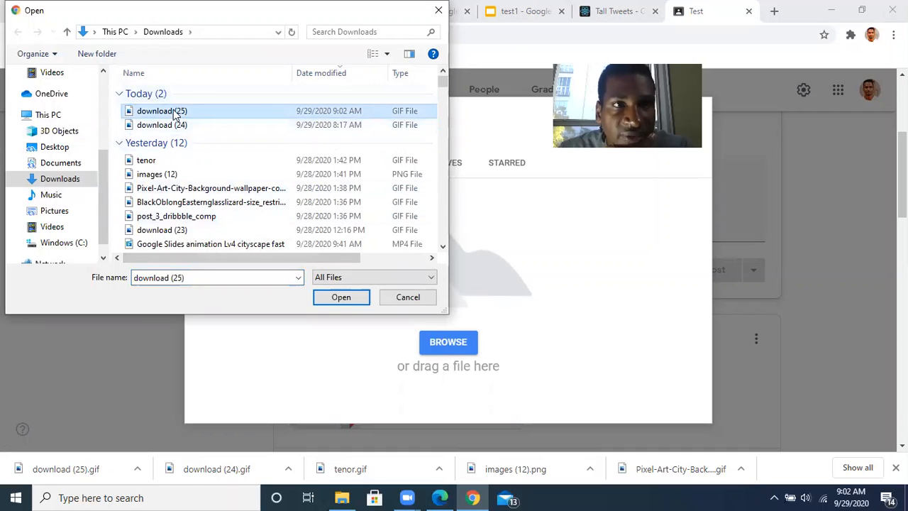
{"action": "left_click", "coordinate": [341, 298]}
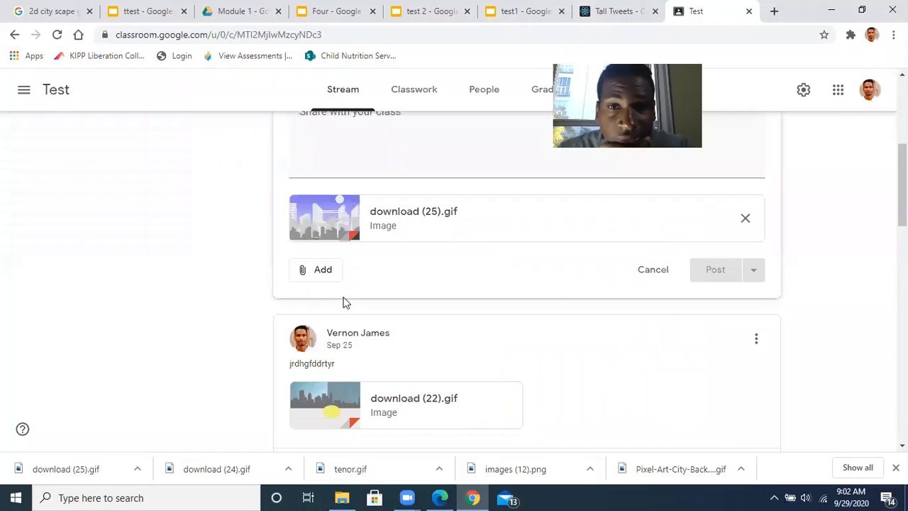
Step: Enter the teacher's name as the announcement text and post it to the class stream
{"action": "left_click", "coordinate": [374, 156]}
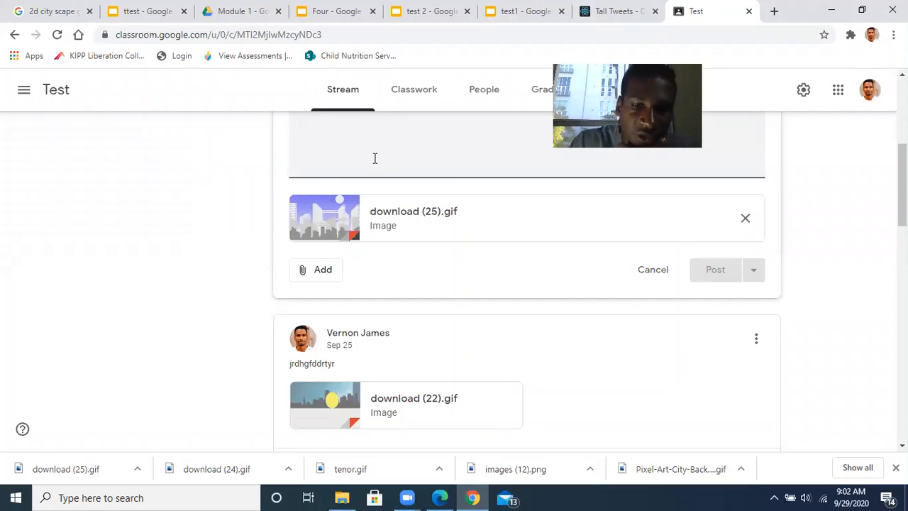
{"action": "type", "text": "james"}
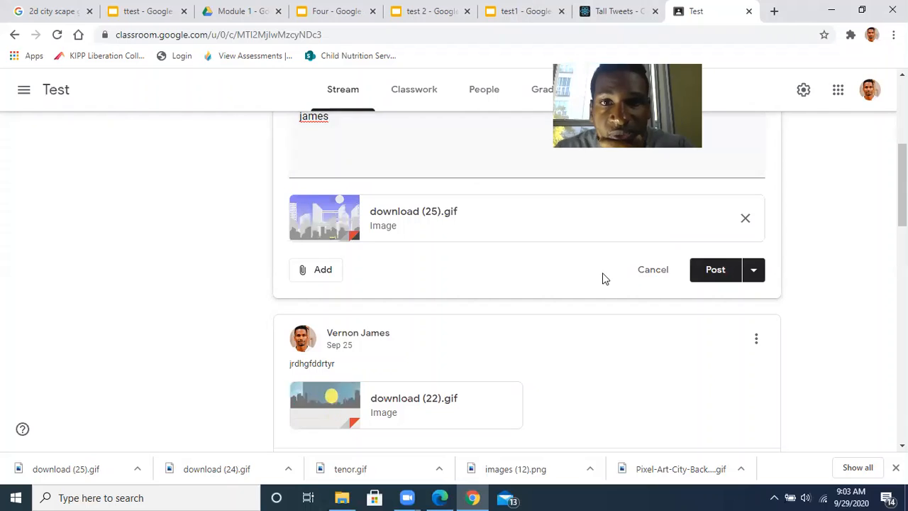
{"action": "left_click", "coordinate": [704, 281]}
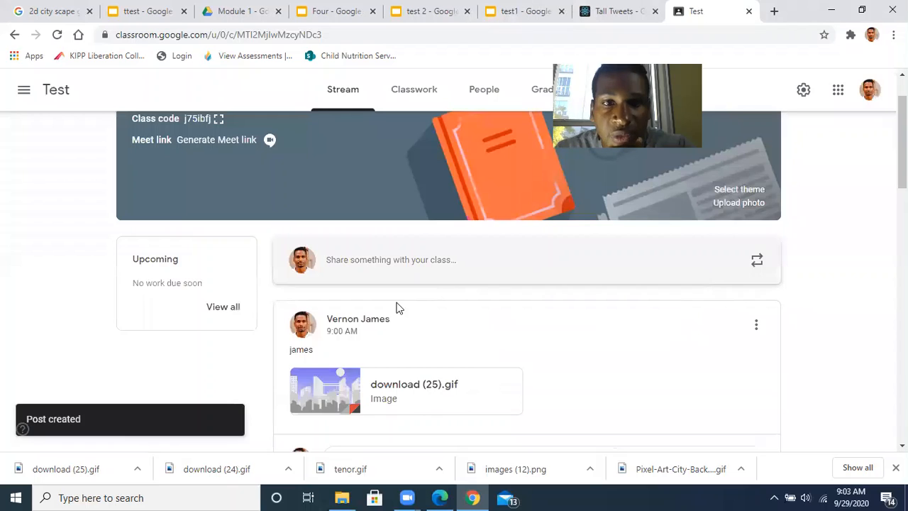
Step: Preview the attached download (25).gif in the new stream post, and return to the class stream
{"action": "scroll", "coordinate": [255, 334], "scroll_direction": "down", "scroll_amount": 1}
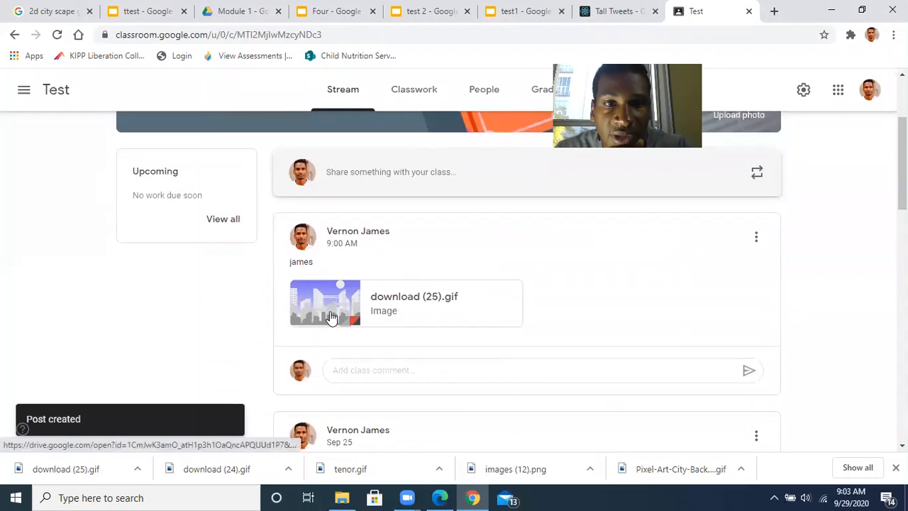
{"action": "left_click", "coordinate": [330, 318]}
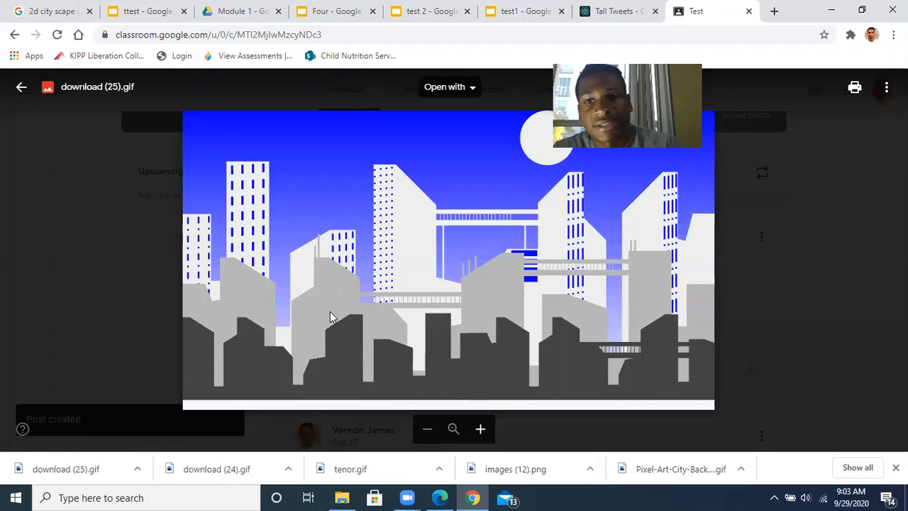
{"action": "left_click", "coordinate": [109, 242]}
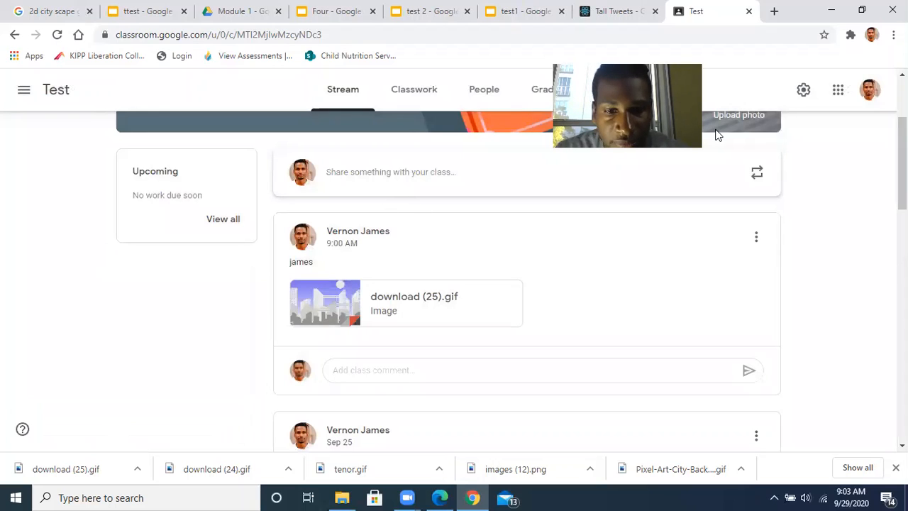